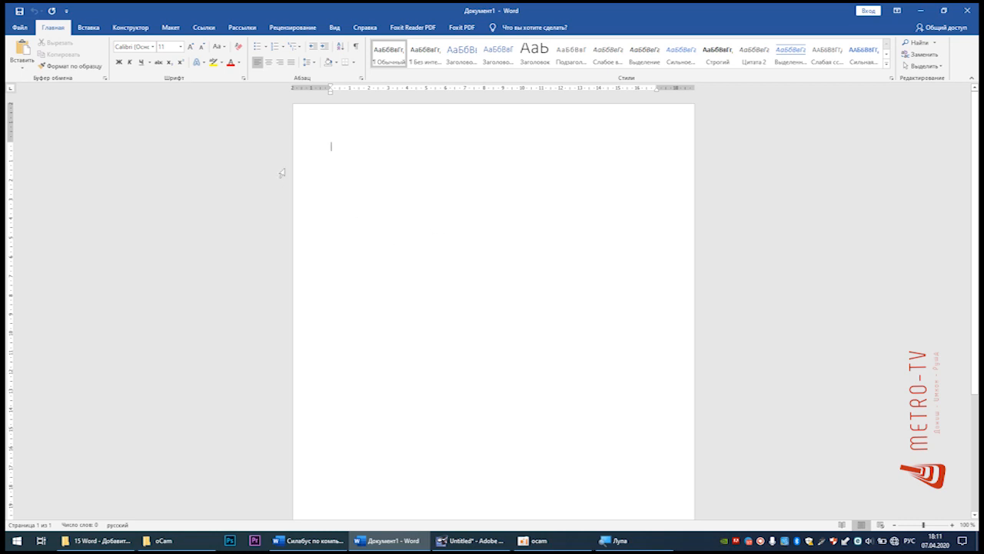
Step: Insert a rectangle about 7 cm high and 10.7 cm wide near the top of the page and move it slightly down
left_click(90, 27)
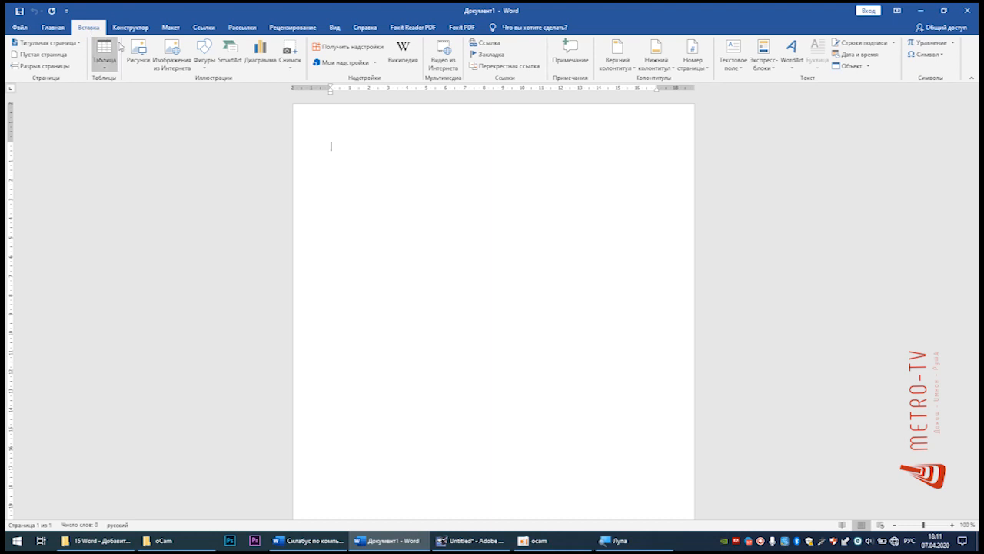
left_click(206, 67)
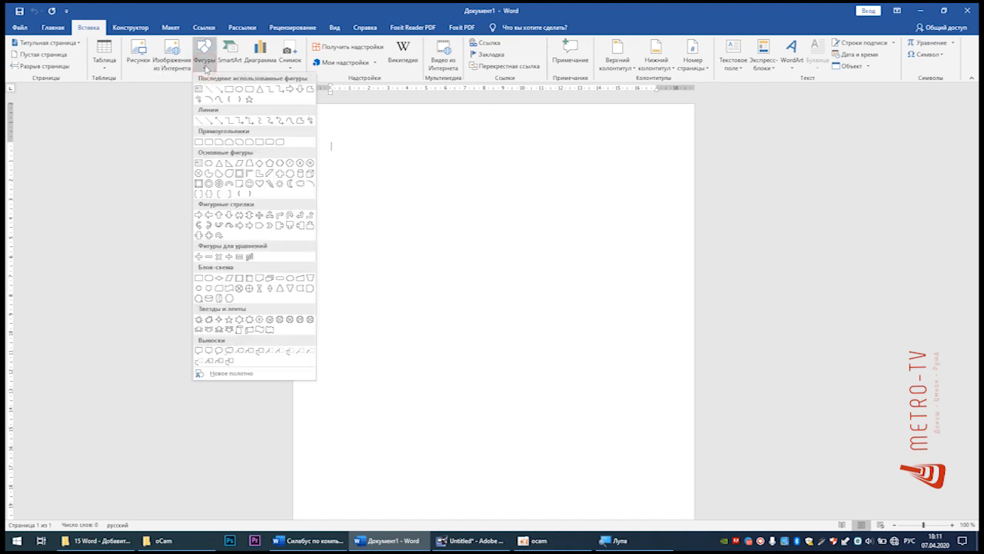
left_click(228, 90)
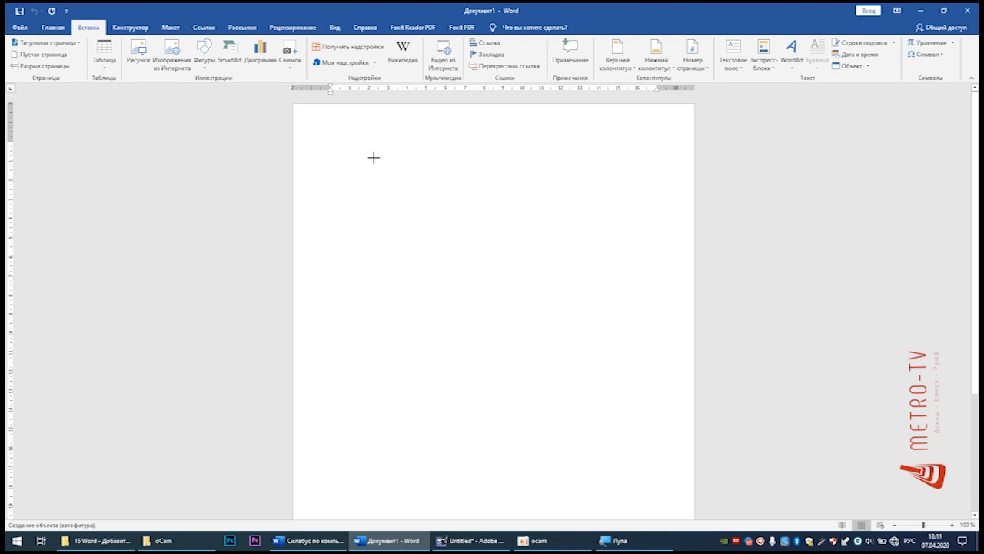
left_click_drag(373, 157, 579, 291)
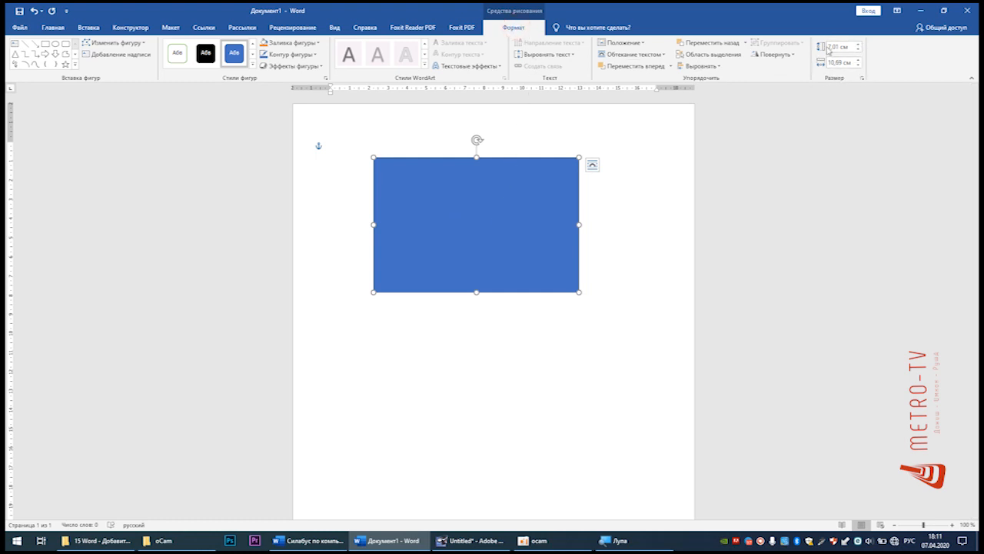
left_click(504, 196)
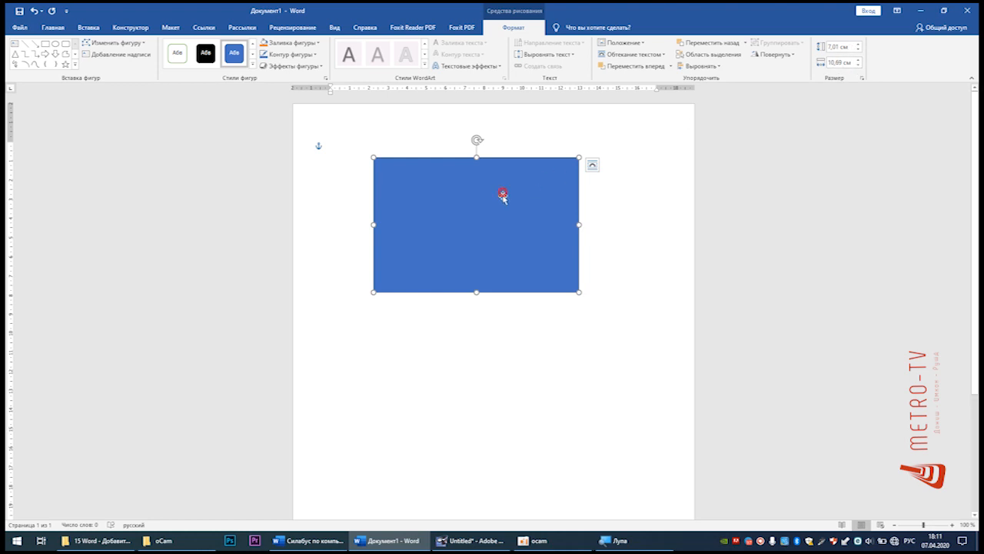
left_click_drag(503, 196, 504, 206)
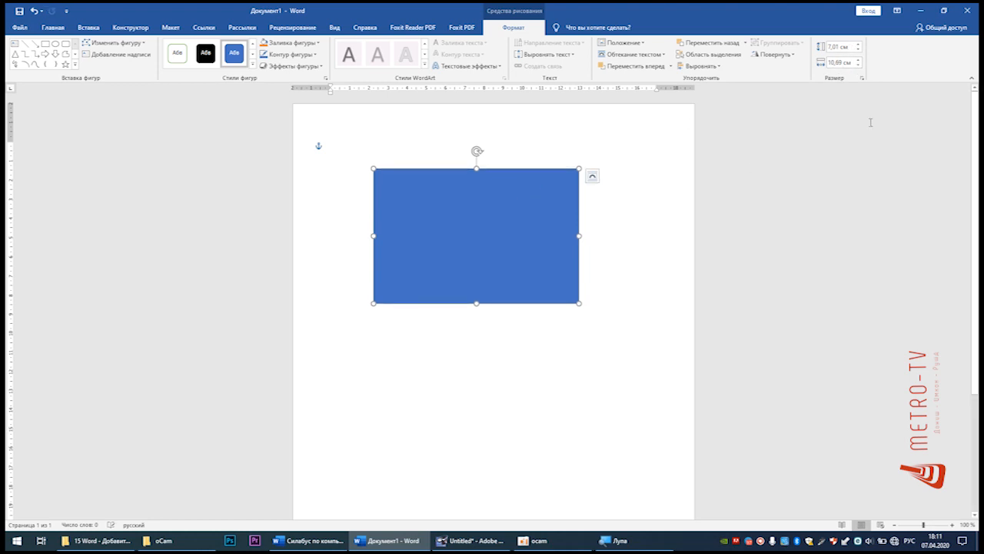
Step: Turn the rectangle into a square by setting its height to 7 cm and its width to 7 cm
left_click(847, 47)
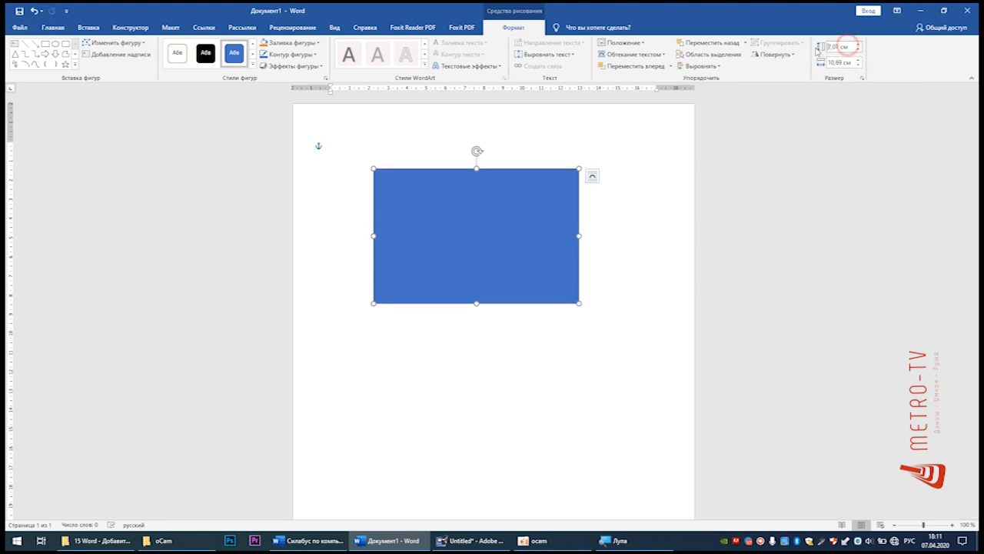
left_click(886, 55)
left_click(848, 47)
left_click(897, 84)
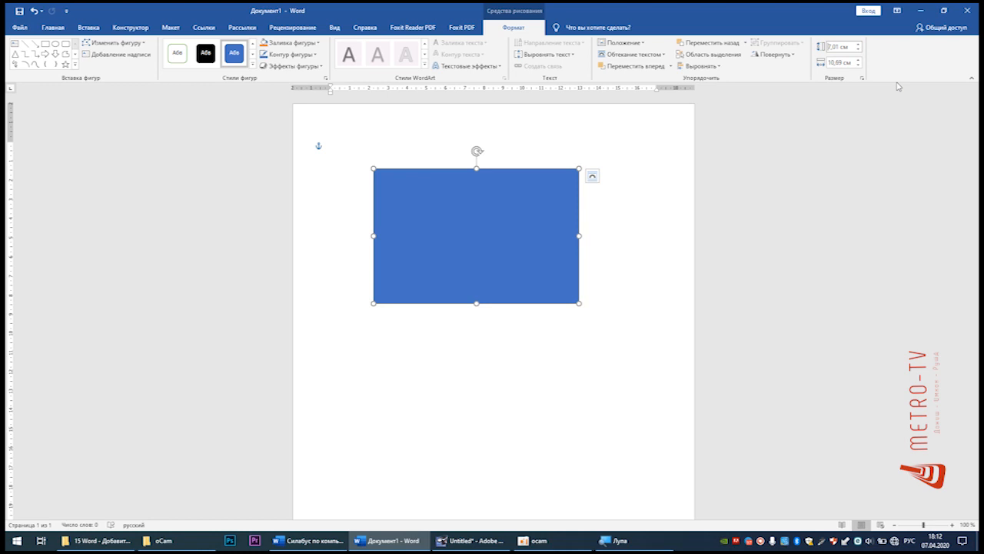
left_click(850, 47)
type("7")
left_click(848, 62)
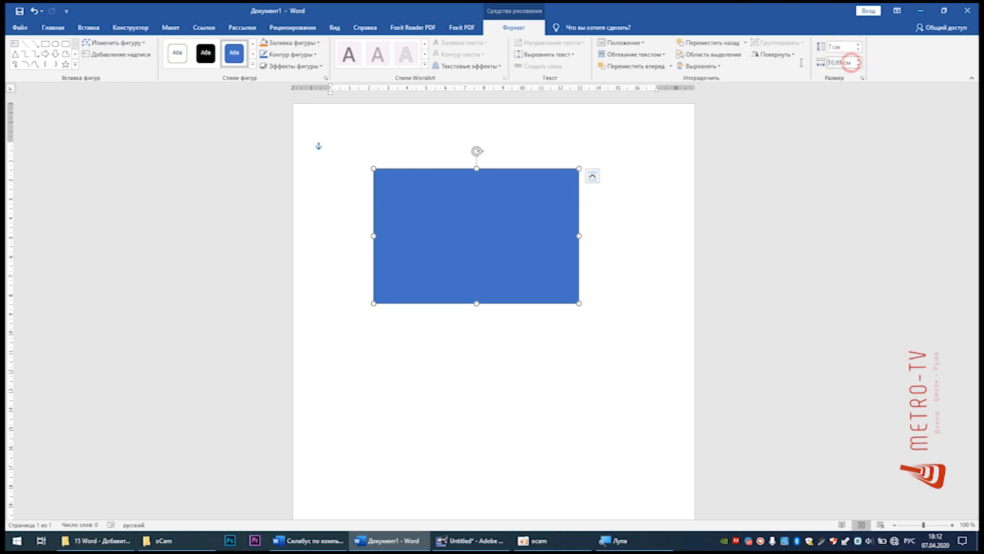
left_click(858, 65)
left_click(858, 66)
left_click(858, 65)
left_click(858, 65)
left_click(858, 65)
left_click(858, 65)
left_click(858, 66)
left_click(858, 66)
left_click(858, 66)
left_click(857, 66)
left_click(858, 65)
left_click(858, 65)
left_click(858, 65)
left_click(858, 66)
left_click(858, 65)
left_click(858, 66)
left_click(858, 65)
left_click(858, 65)
left_click(858, 65)
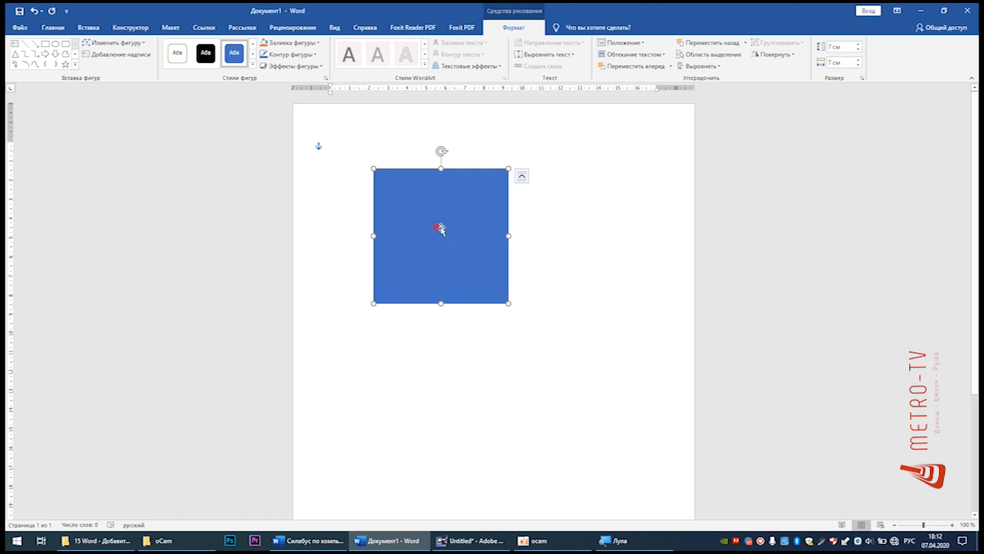
Step: Shift the square slightly on the page and resize it to about 6.51 cm high and 12.33 cm wide
left_click_drag(435, 226, 476, 233)
key("ctrl+z")
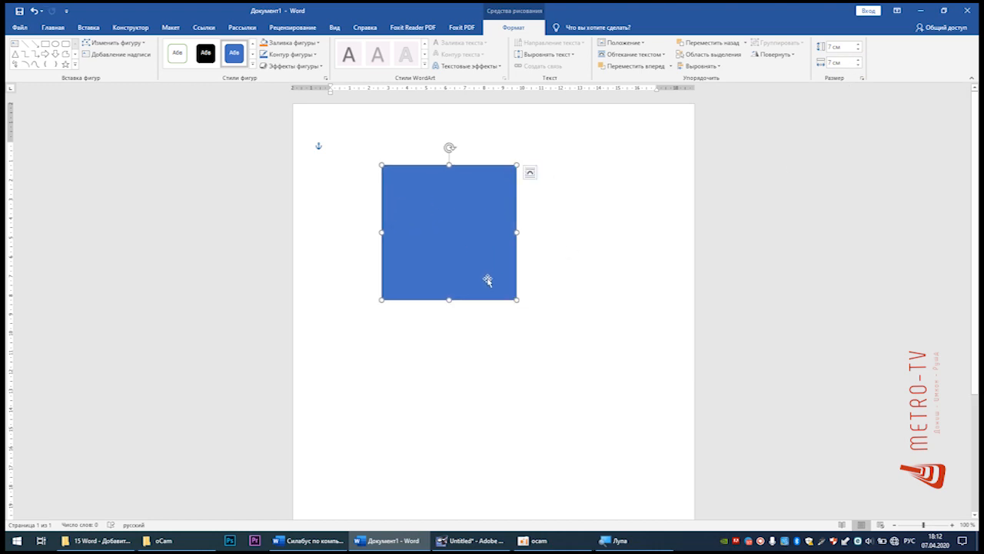
mouse_move(518, 300)
left_mouse_down()
mouse_move(556, 318)
mouse_move(499, 277)
mouse_move(551, 300)
mouse_move(534, 272)
mouse_move(576, 279)
mouse_move(514, 257)
mouse_move(508, 289)
left_mouse_up()
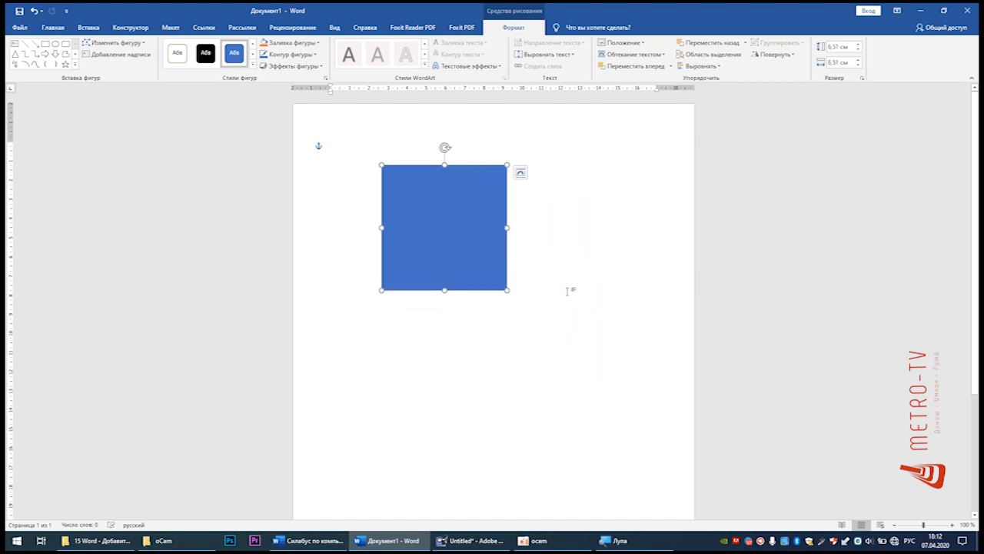
left_click_drag(453, 229, 574, 235)
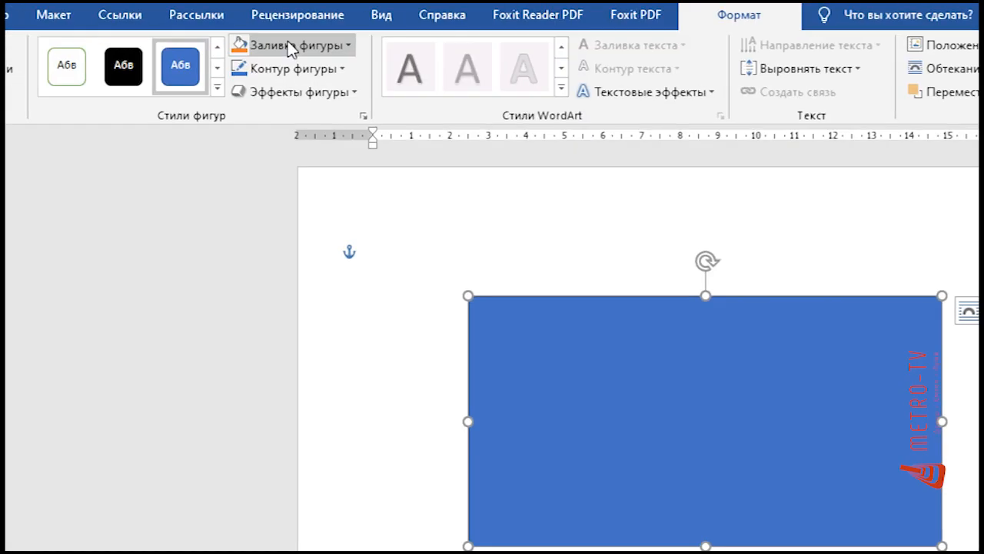
Step: Fill the rectangle with a dark blue theme colour, then change the fill to the standard orange
left_click(350, 46)
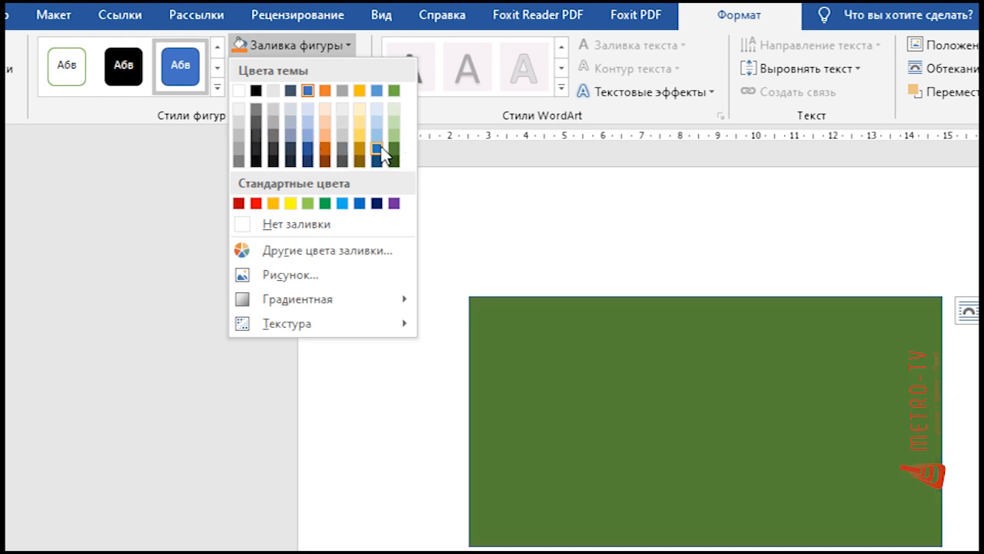
left_click(376, 149)
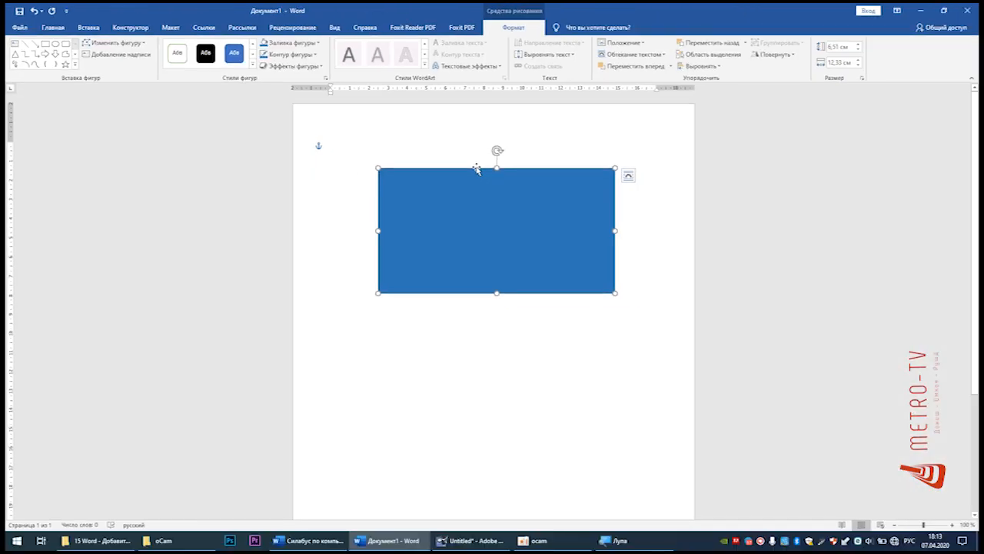
left_click(290, 42)
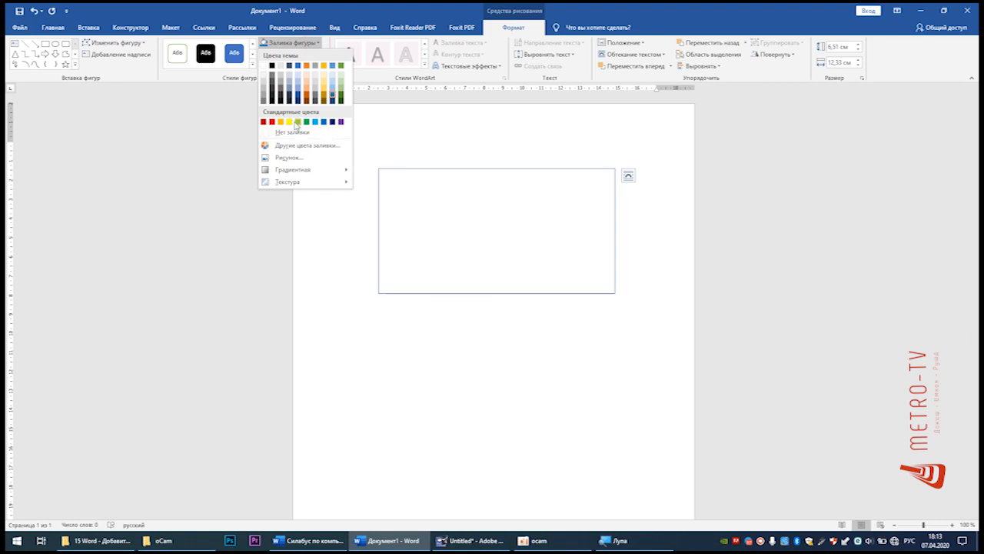
left_click(280, 122)
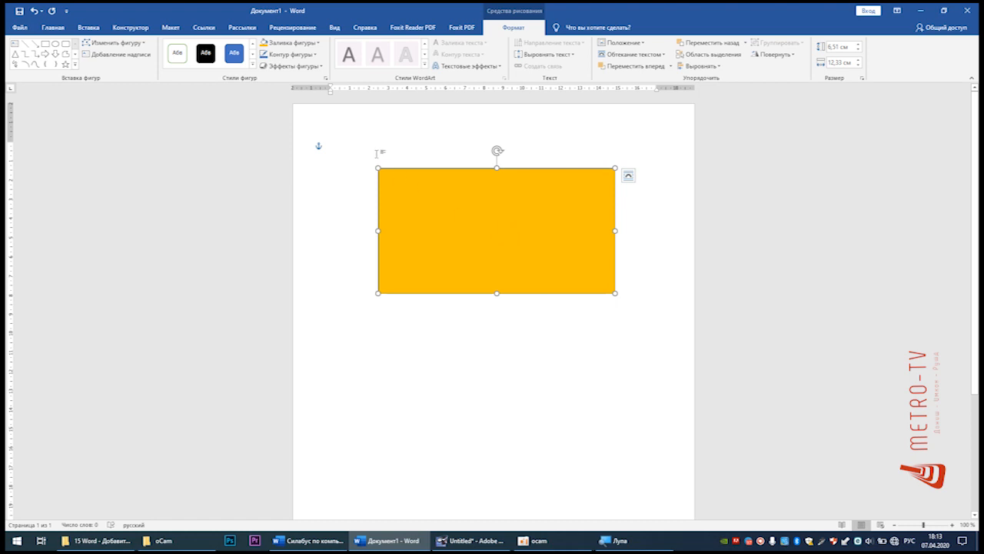
Step: Give the rectangle a red outline with a thickness of 6 pt
left_click(313, 56)
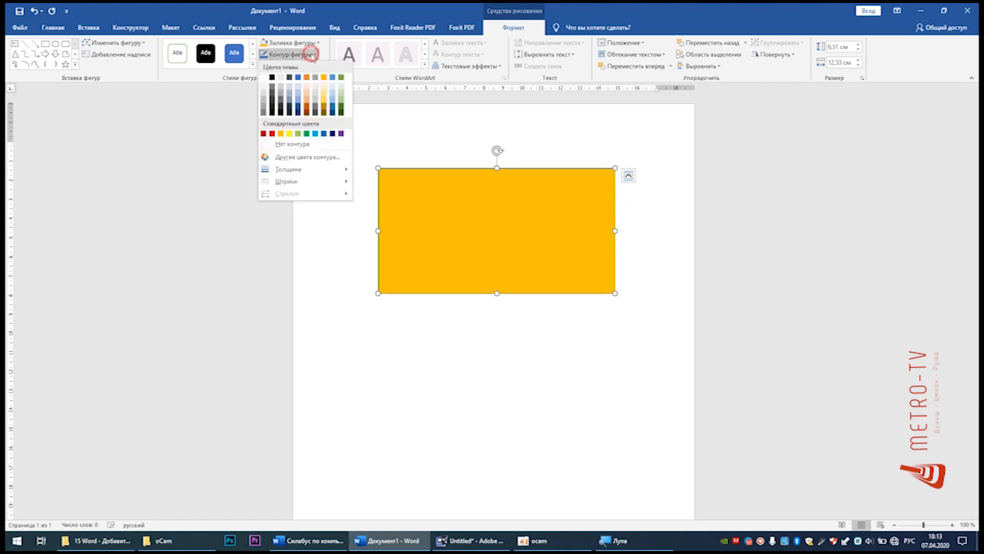
left_click(271, 133)
left_click(316, 55)
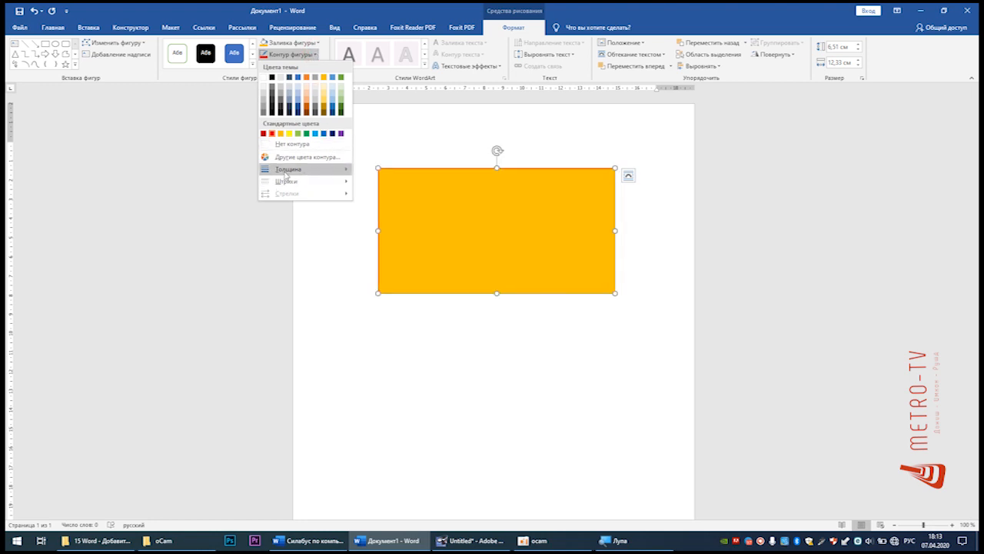
mouse_move(338, 171)
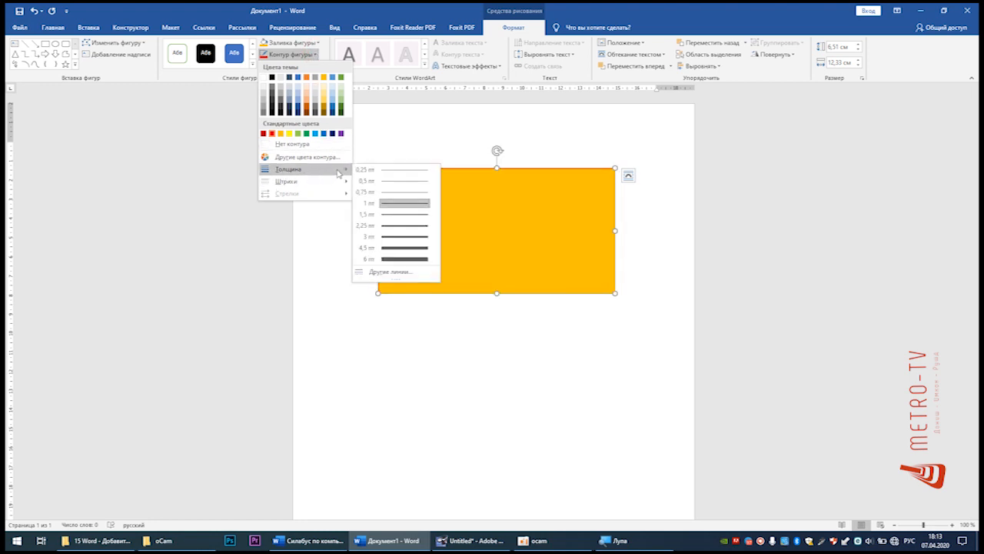
left_click(404, 259)
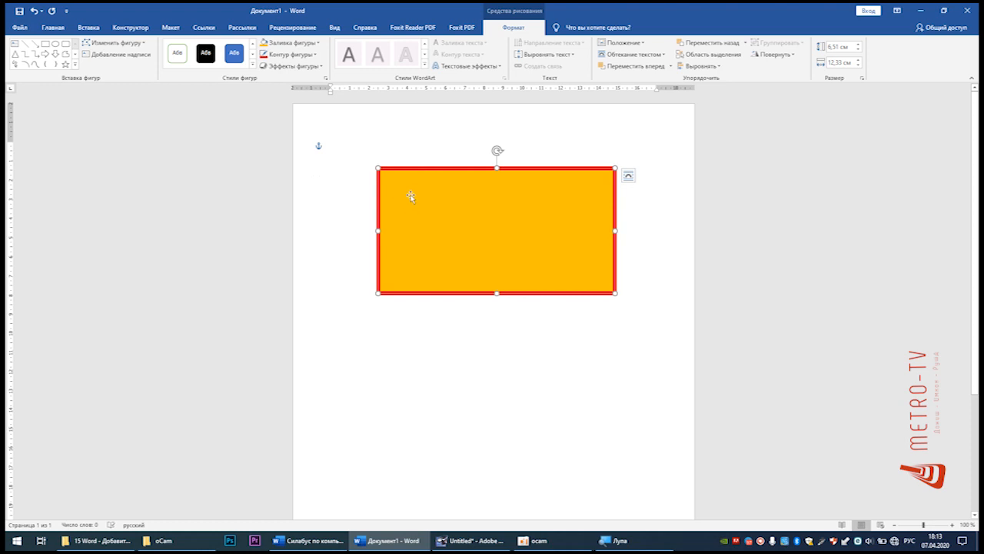
Step: Set the red-outlined rectangle to have no fill
left_click(315, 43)
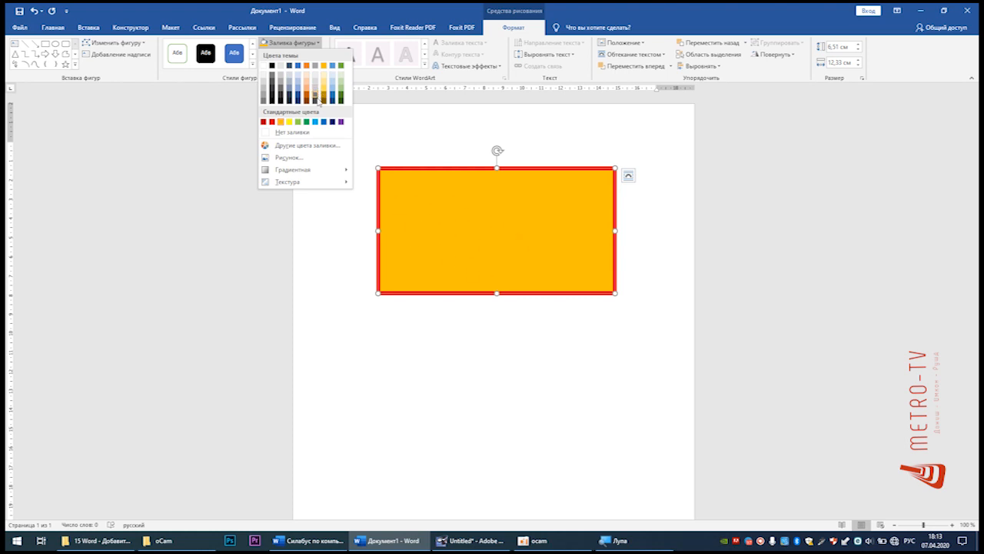
left_click(310, 132)
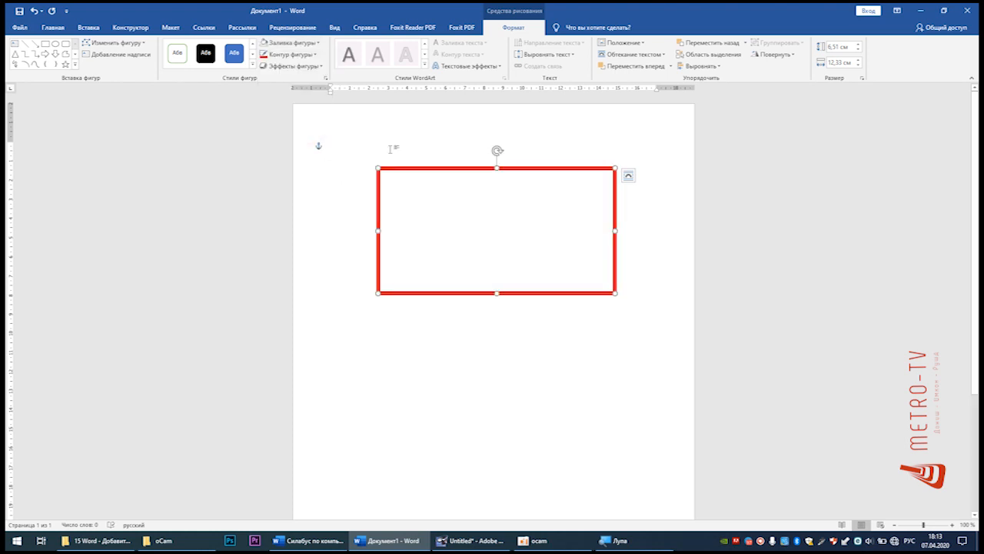
Step: Fill the rectangle with the local picture "031_Desktop Wallpapers HD Part (161)", working offline, and move the shape slightly down
left_click(315, 43)
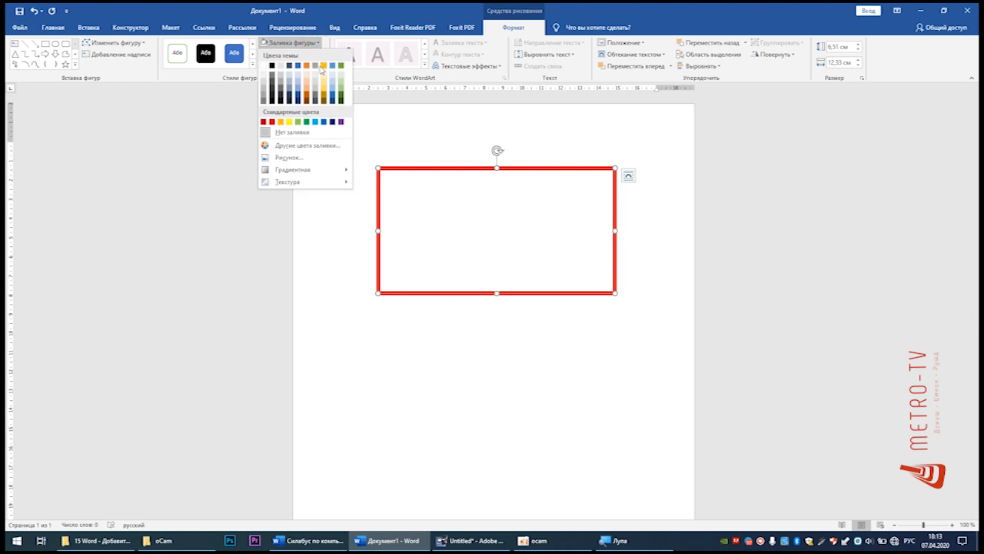
left_click(312, 158)
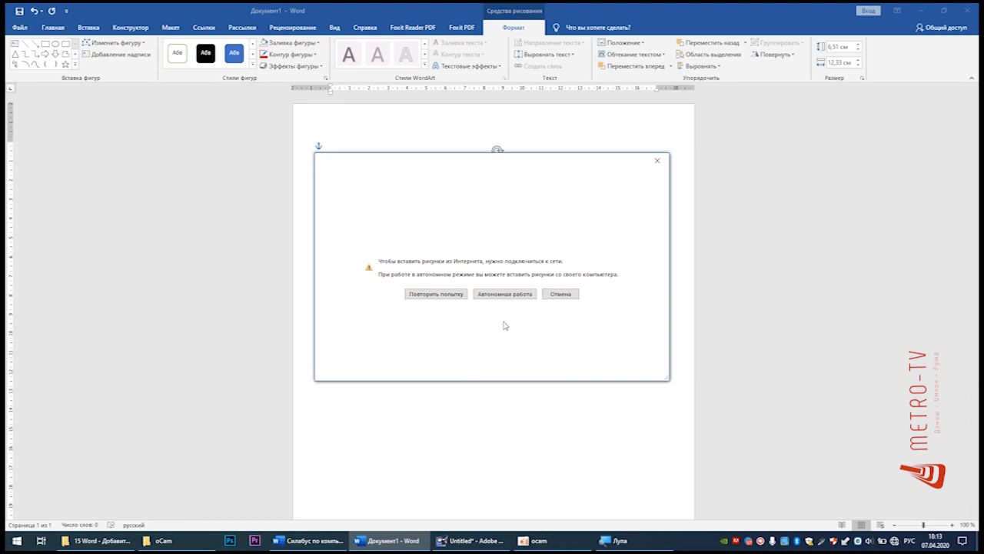
left_click(503, 297)
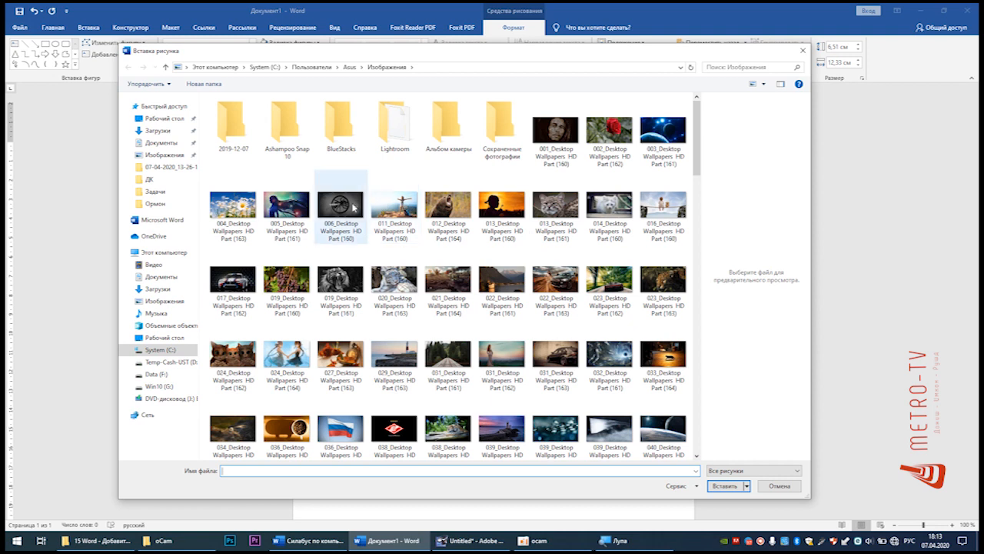
left_click(233, 285)
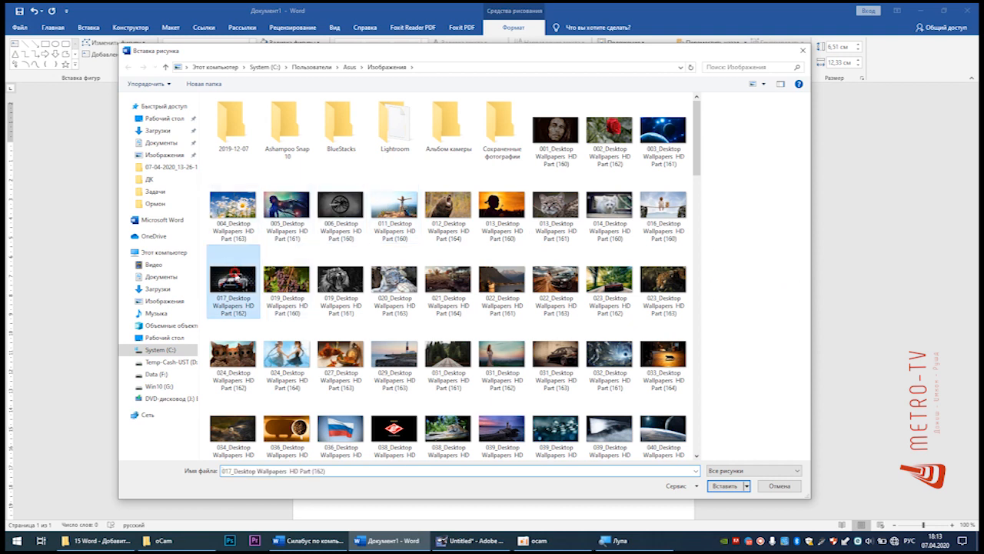
left_click(454, 360)
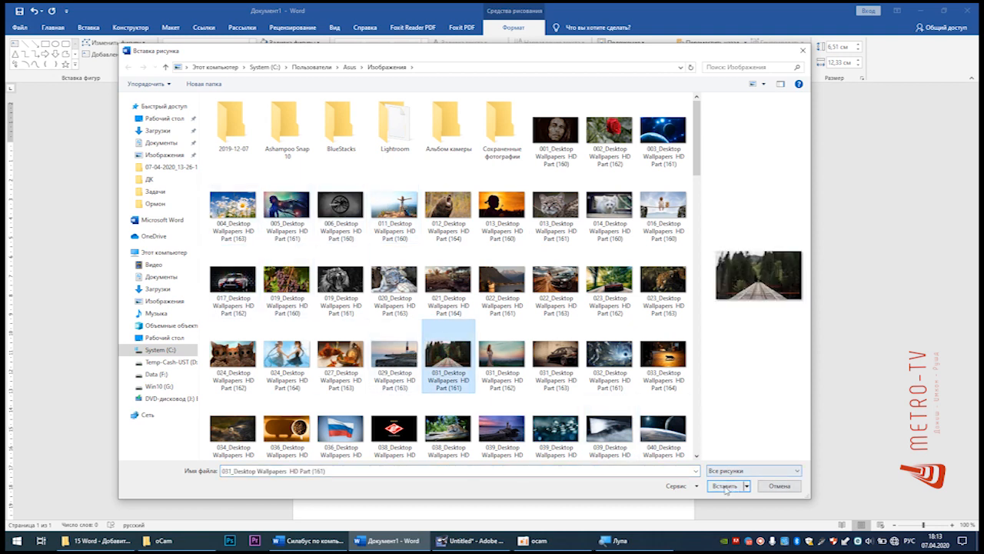
left_click(725, 486)
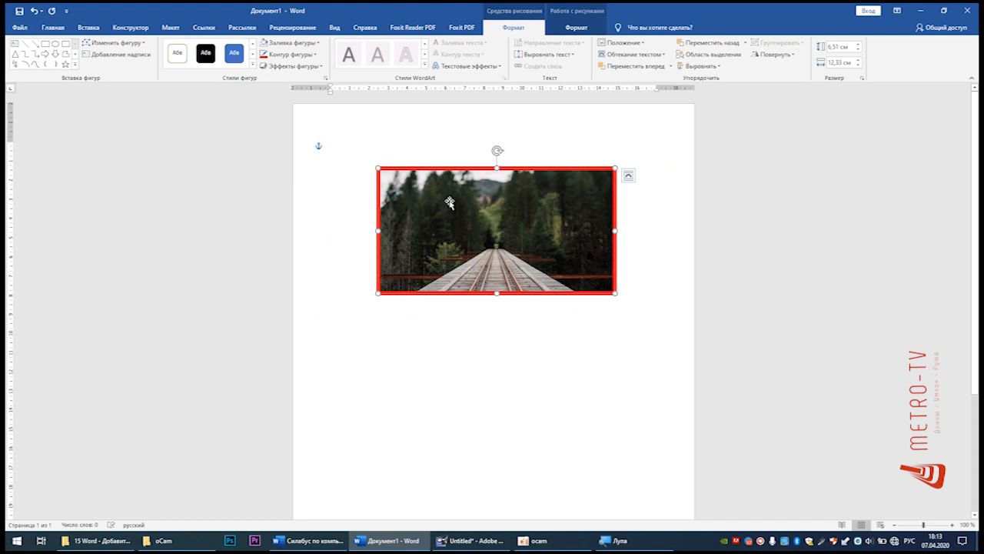
left_click_drag(498, 210, 501, 230)
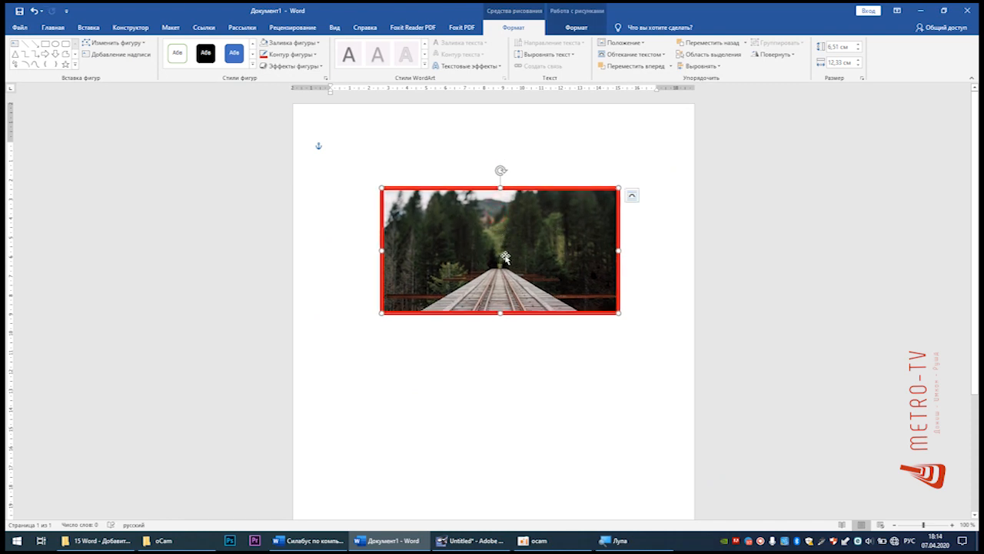
Step: Open the additional gradient fill settings for the picture-filled rectangle
left_click(316, 42)
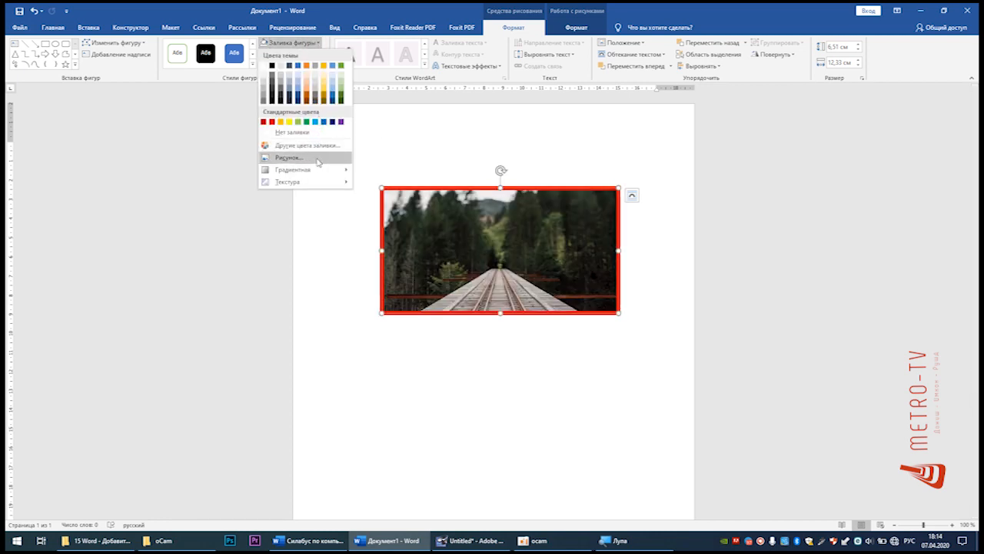
mouse_move(304, 171)
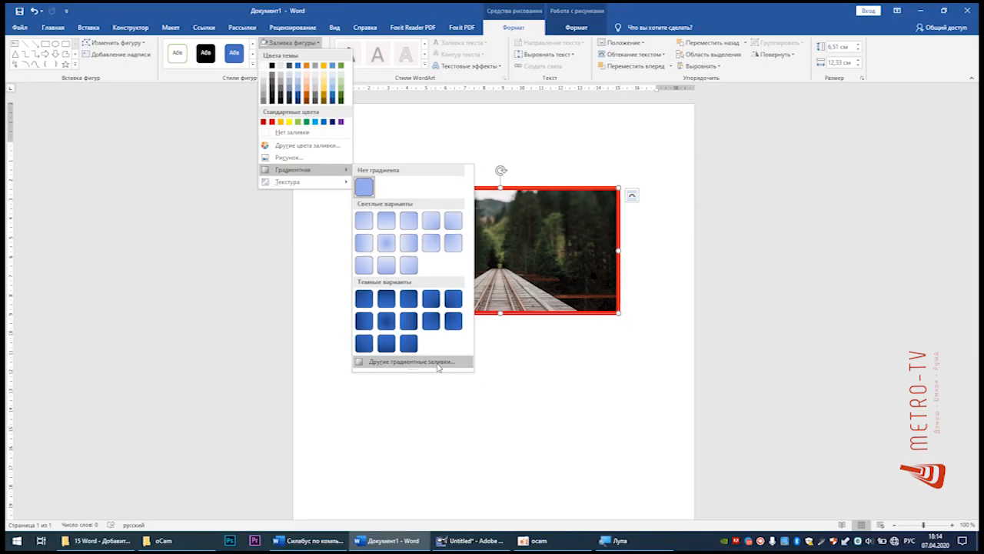
left_click(438, 366)
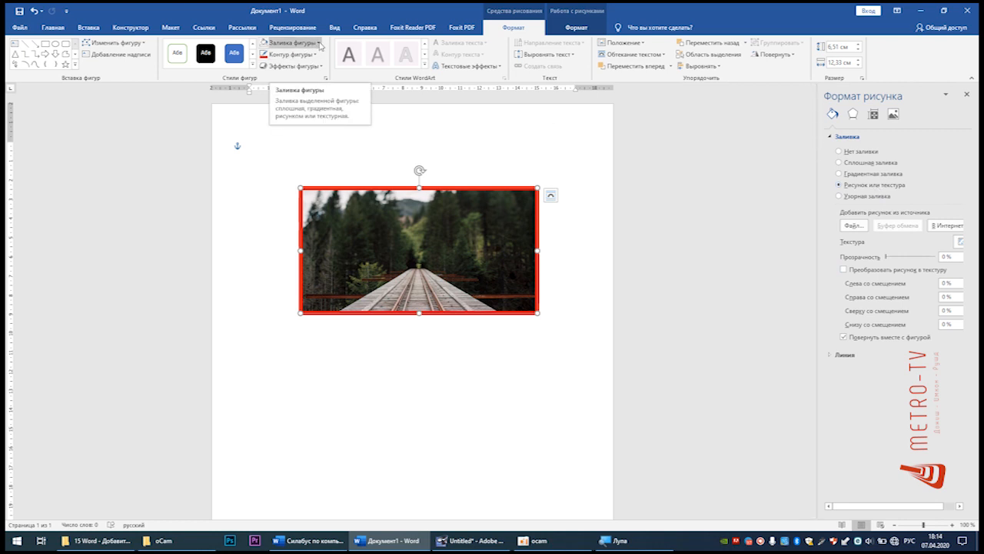
Step: Replace the rectangle's picture fill with a gradient fill
left_click(319, 45)
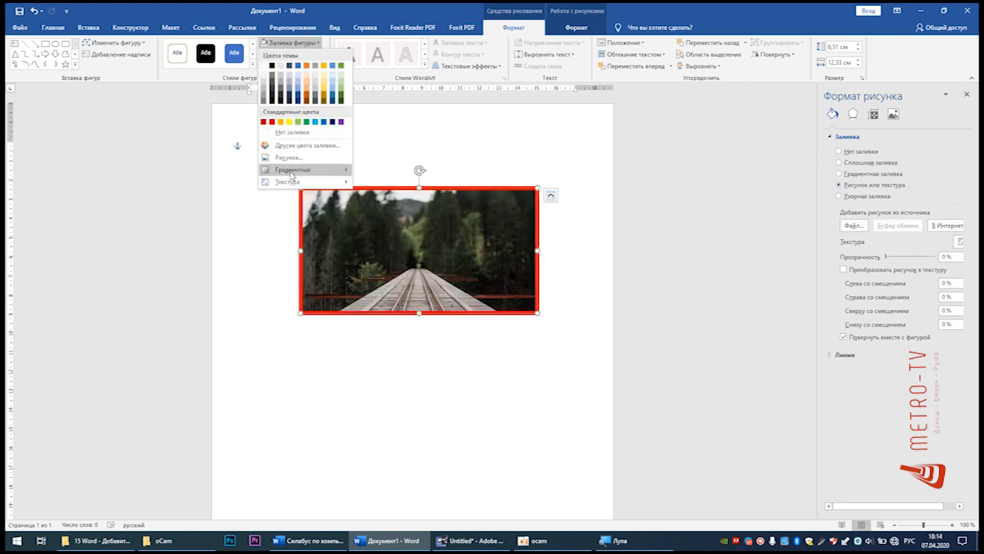
mouse_move(286, 181)
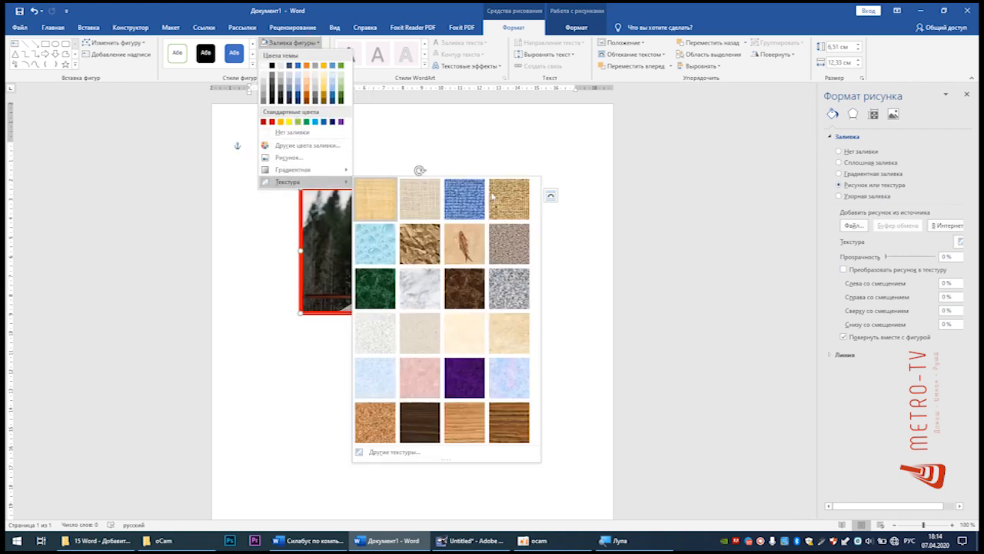
left_click(856, 185)
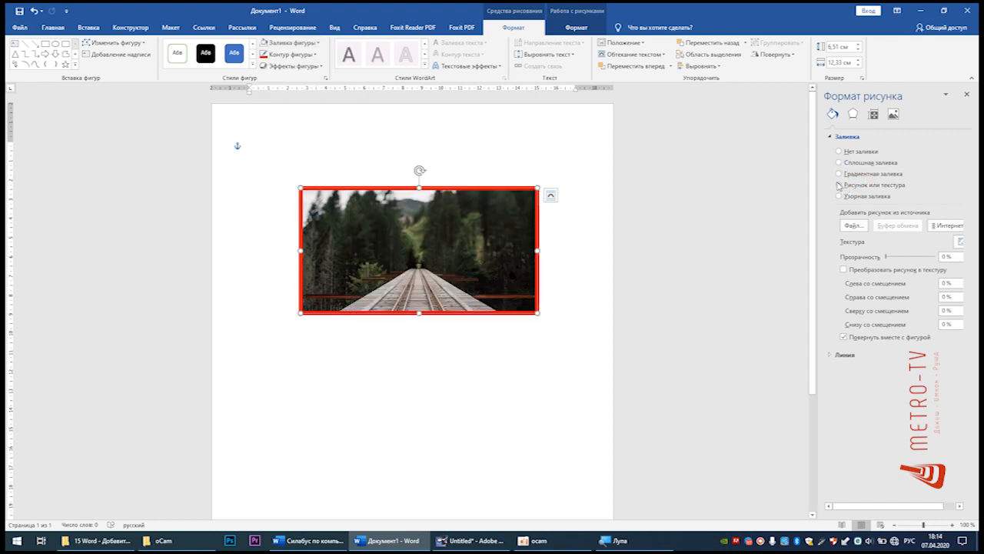
left_click(839, 175)
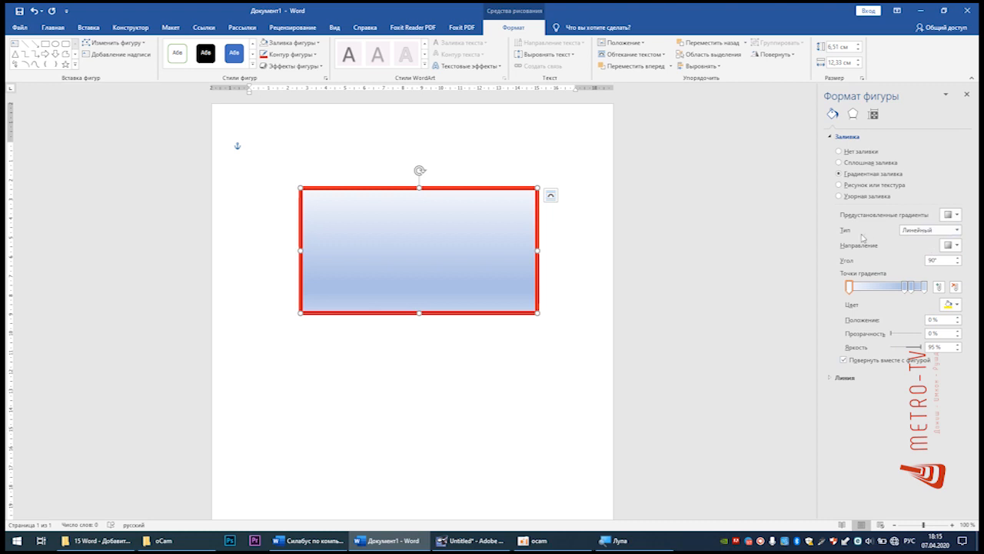
Step: Try the radial, rectangular and path gradient types on the rectangle in turn
left_click(921, 230)
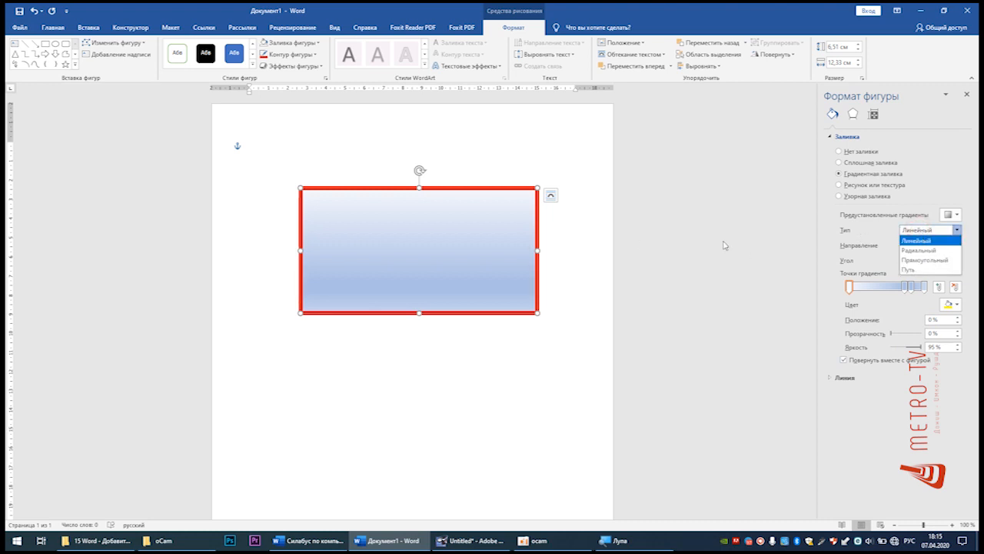
left_click(917, 250)
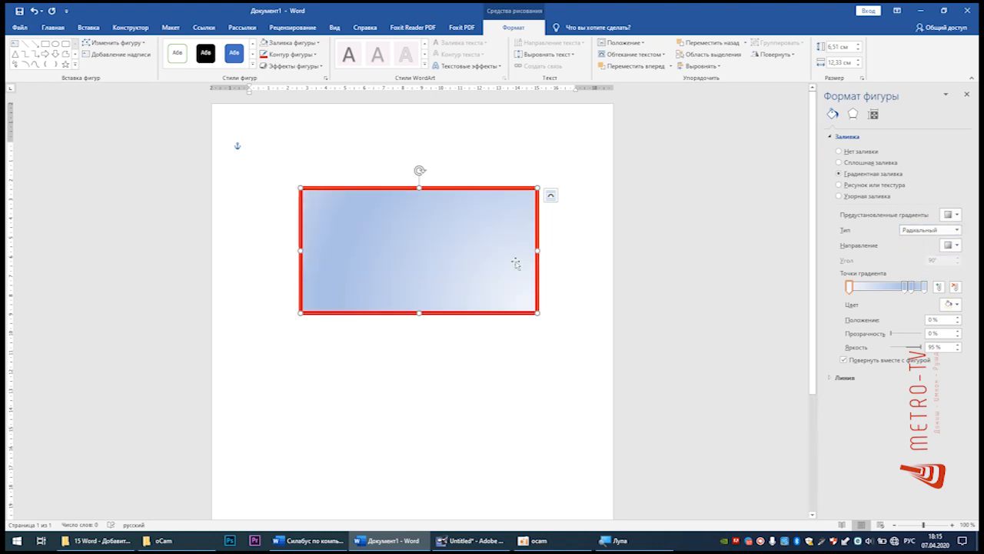
left_click(922, 230)
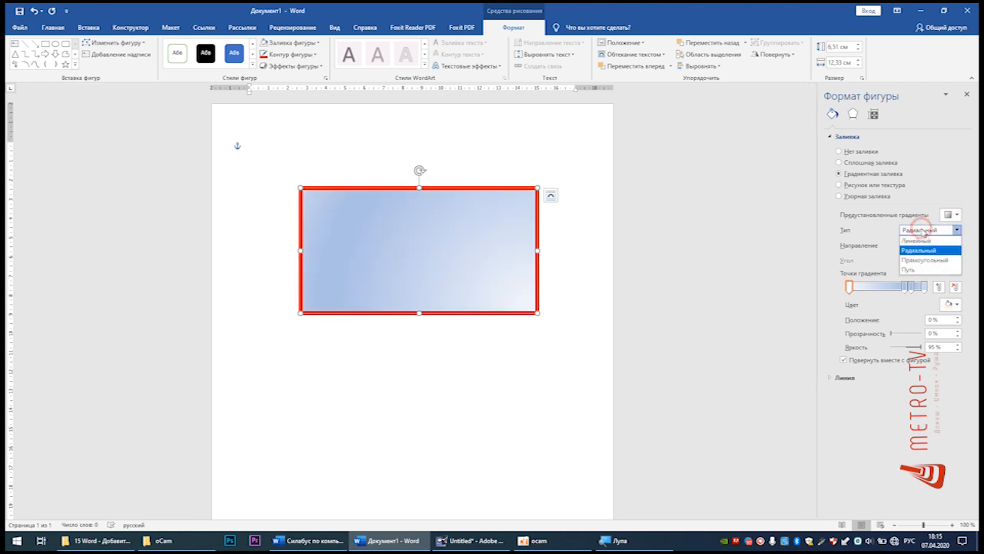
left_click(922, 260)
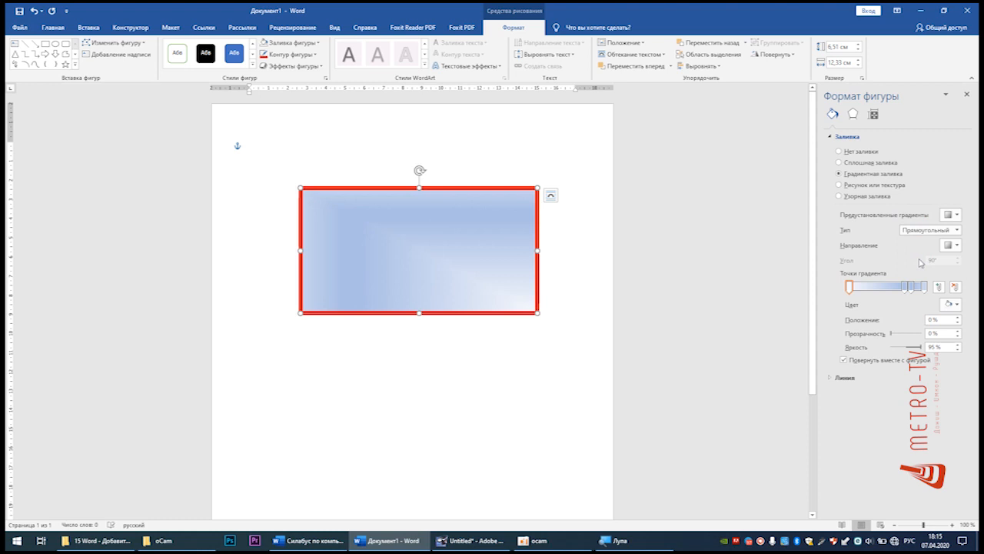
left_click(922, 232)
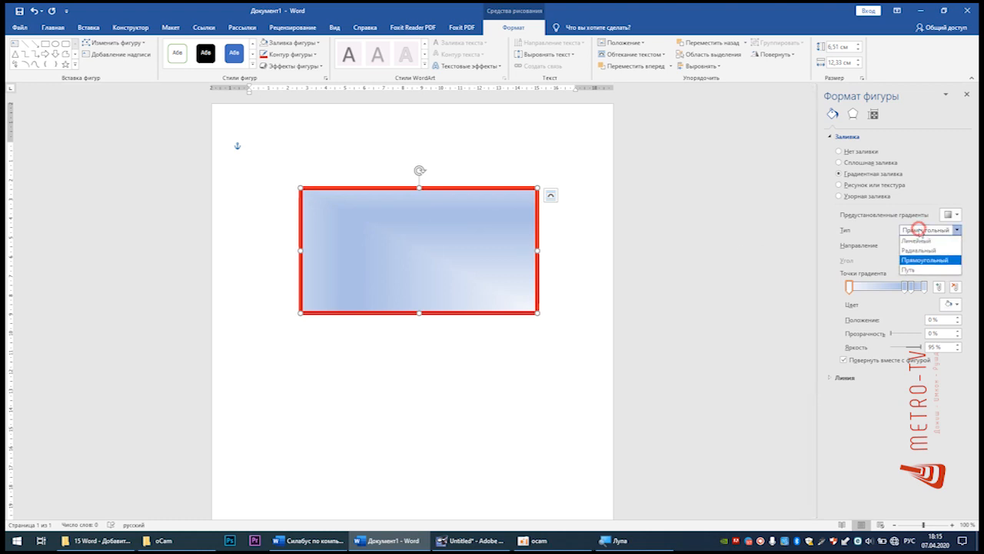
left_click(917, 268)
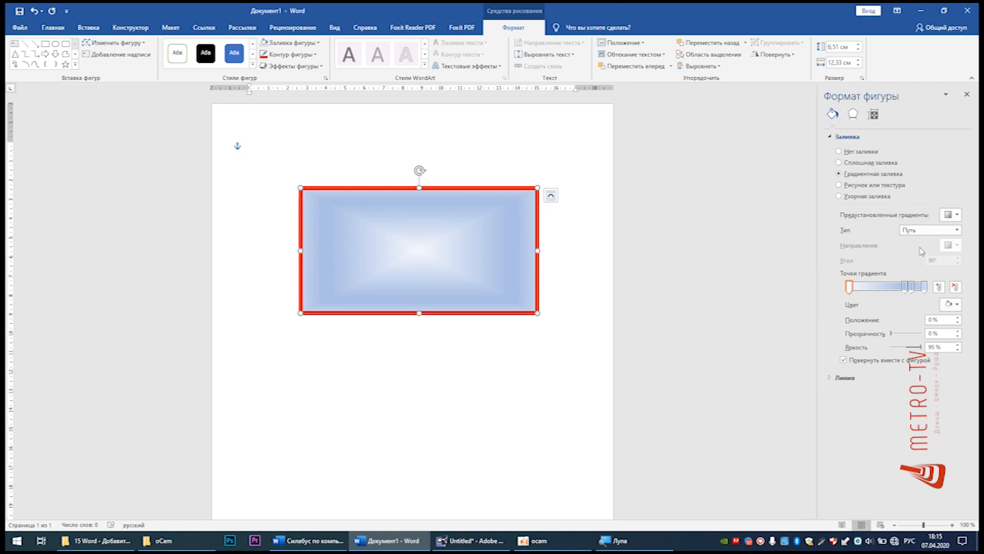
Step: Set the rectangle's gradient type back to linear with an angle of 90°
left_click(956, 229)
left_click(917, 241)
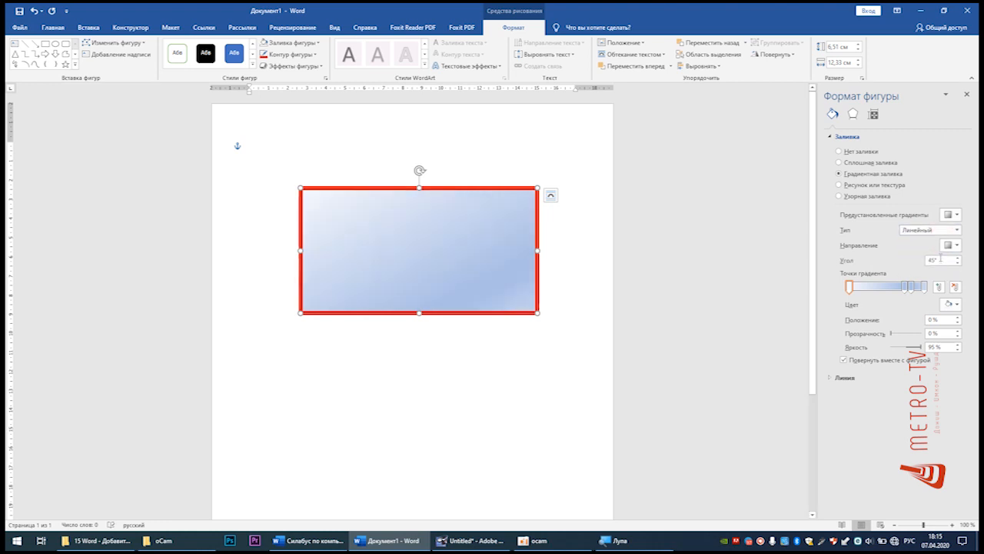
left_click_drag(941, 261, 887, 265)
type("90")
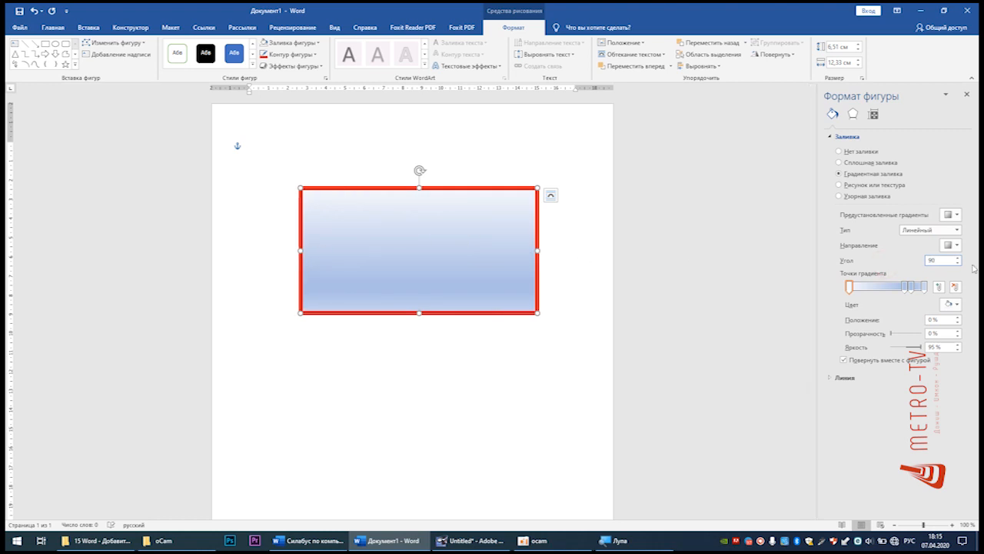
Step: Spread out the two middle gradient stops, placing the earlier one at about 31%, and colour the first stop red
left_click_drag(904, 288, 872, 288)
left_click(849, 286)
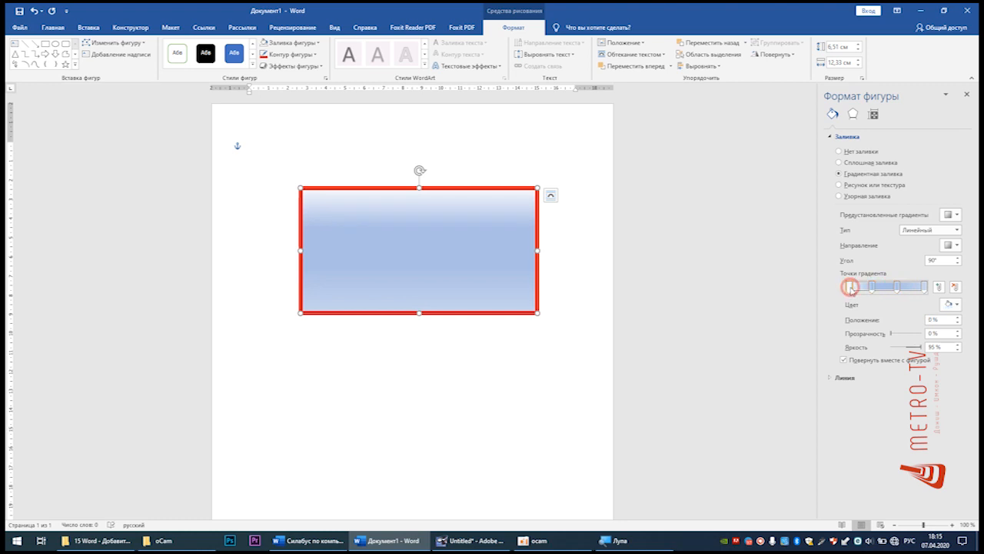
left_click(849, 287)
left_click(849, 286)
left_click(950, 304)
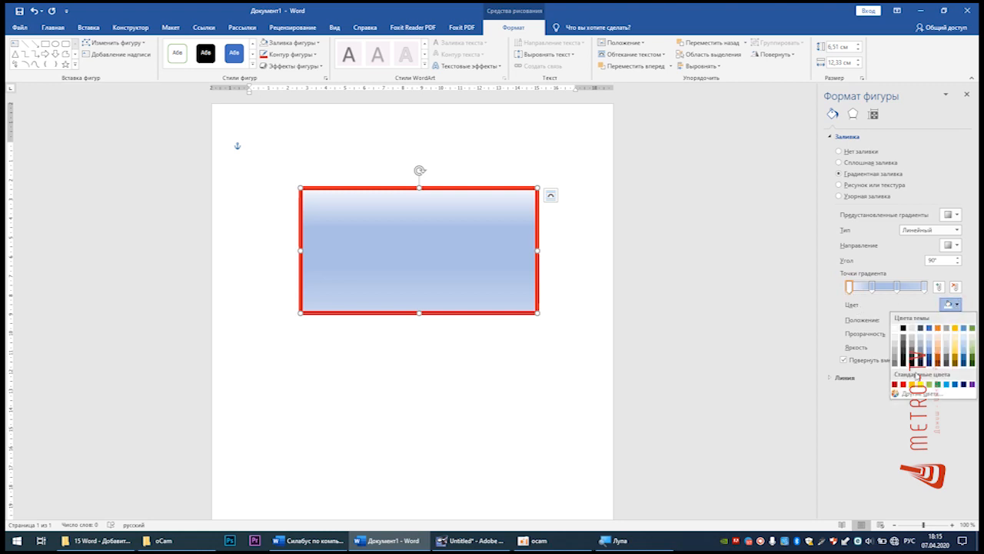
left_click(903, 384)
Step: Colour the gradient stop at 31% orange and the following middle stop light blue
left_click(873, 287)
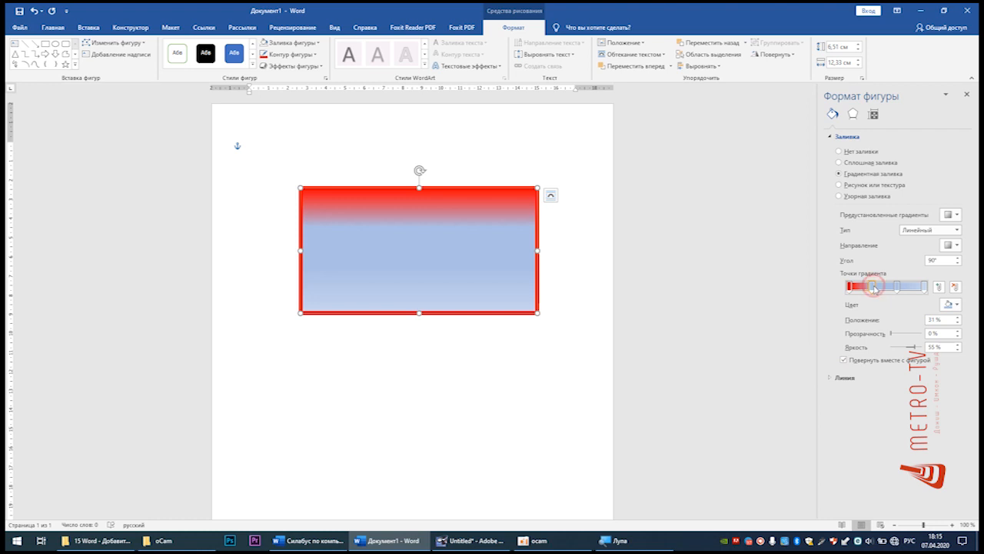
left_click(958, 306)
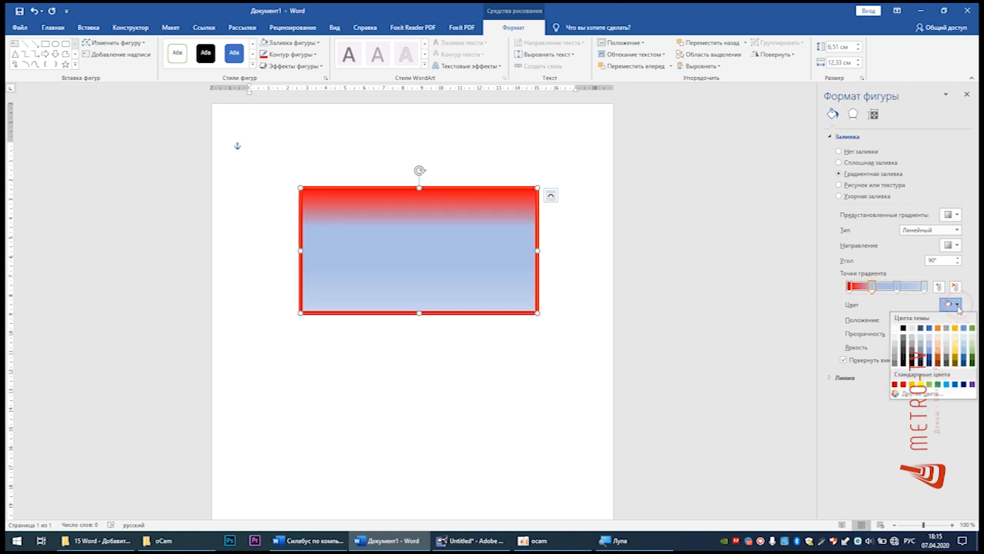
left_click(911, 385)
left_click(896, 286)
left_click(956, 304)
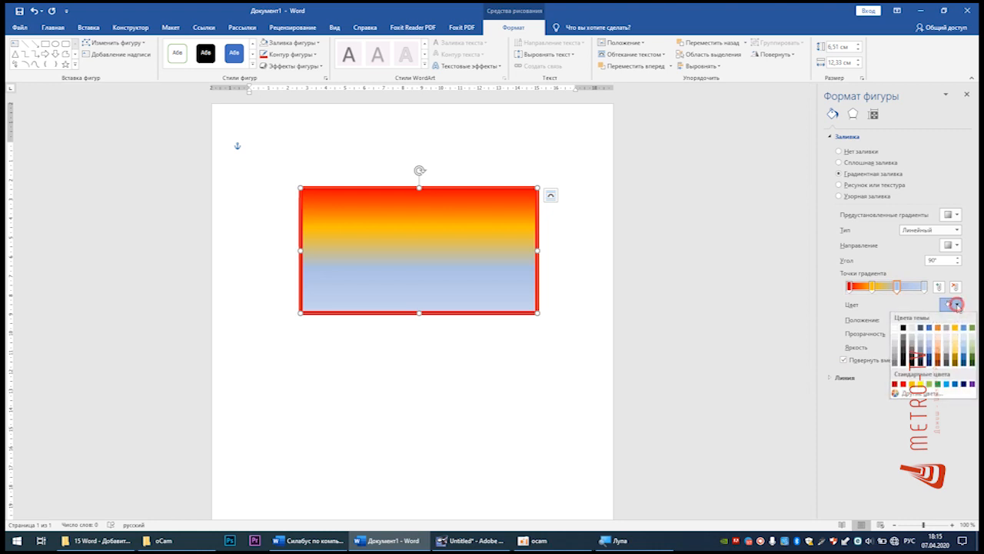
left_click(946, 383)
Step: Colour the final gradient stop green, 40% lighter
left_click(925, 286)
left_click(956, 305)
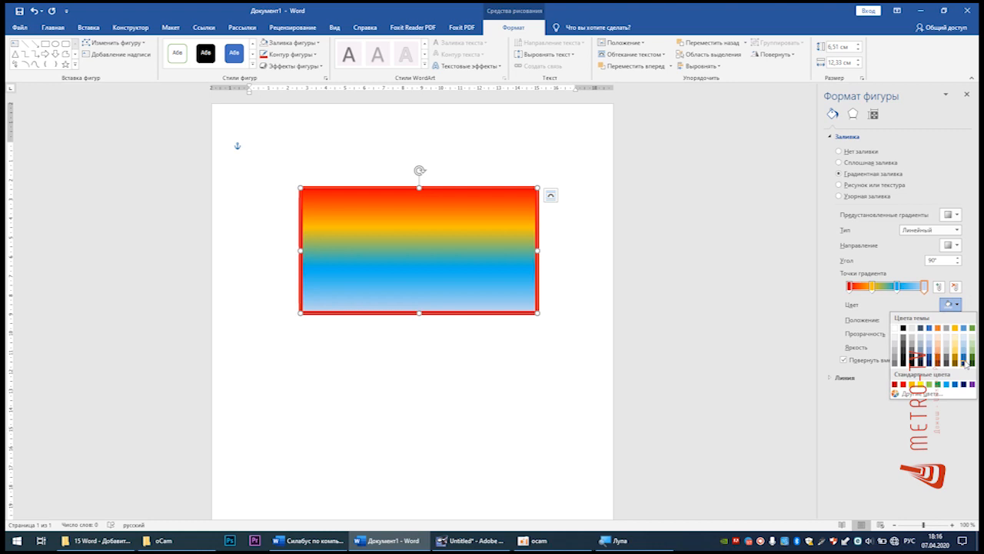
left_click(970, 354)
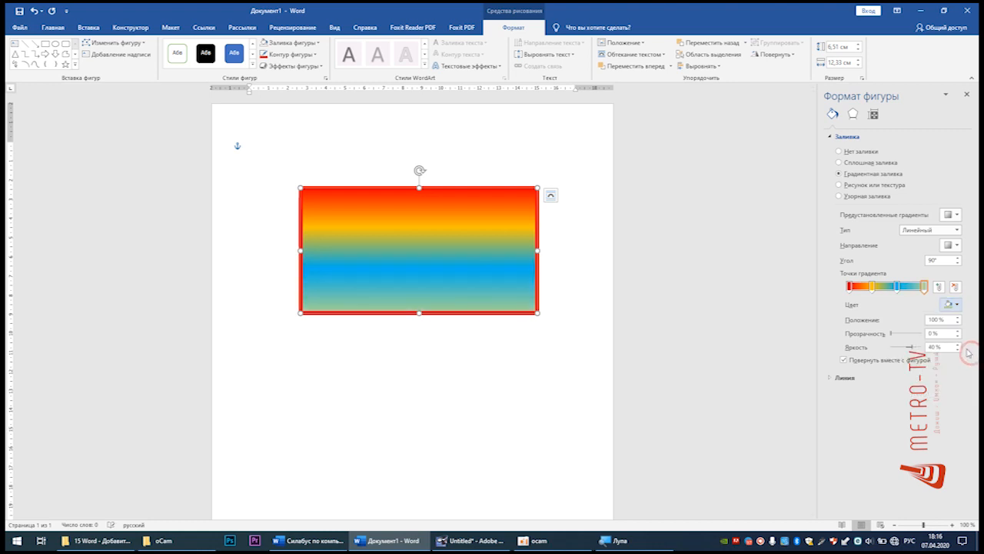
Step: Add a gradient stop at 82% and colour the final stop dark grey with 35% brightness
left_click(938, 287)
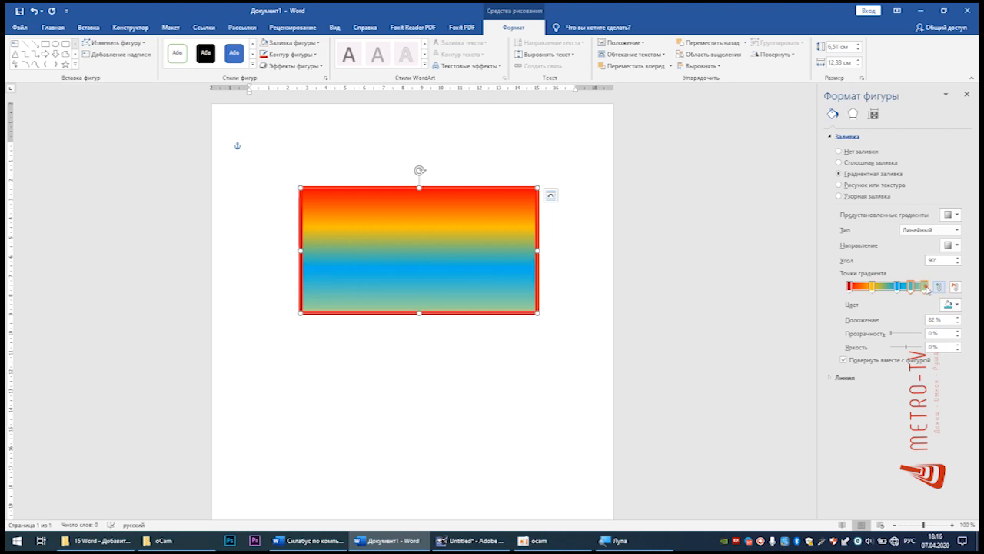
left_click(951, 304)
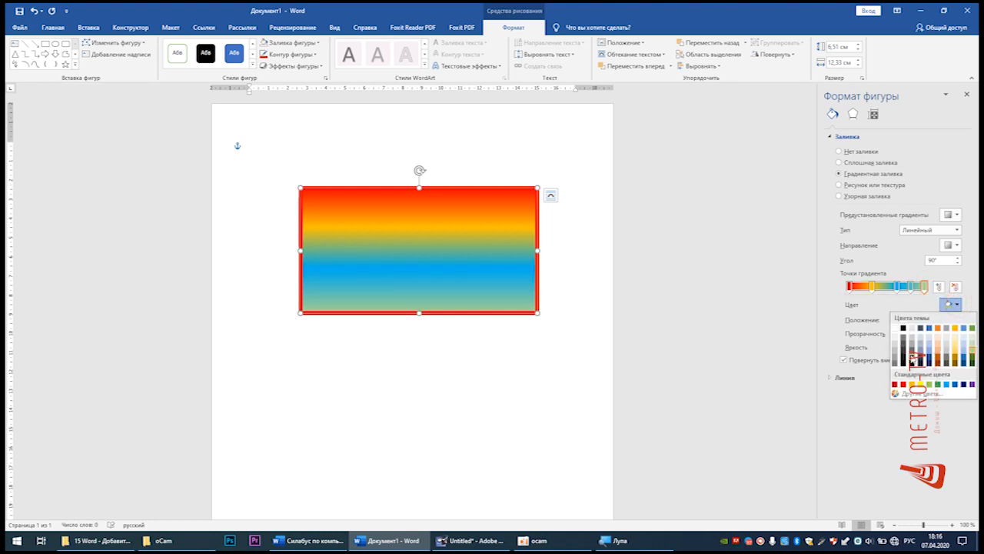
left_click(911, 355)
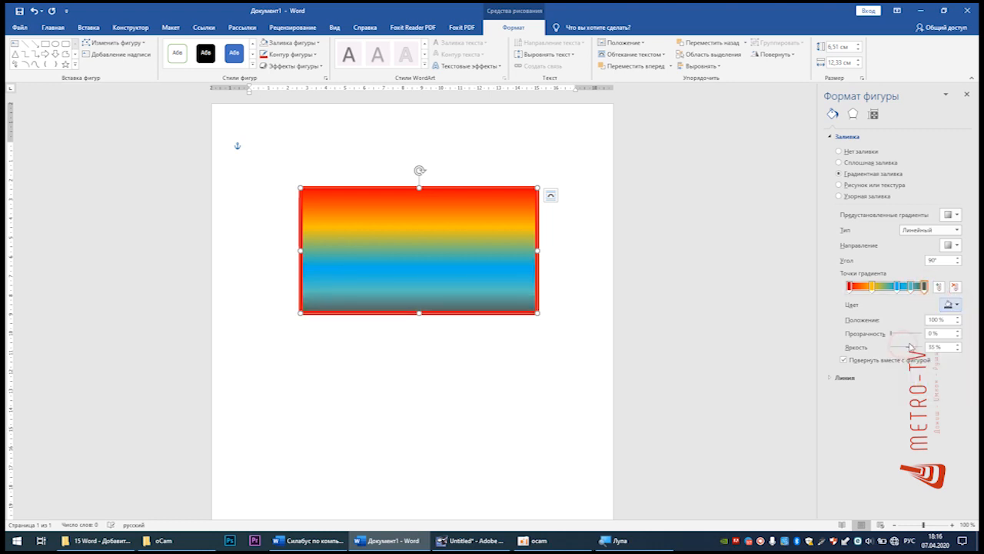
Step: Try adjusting the gradient angle in increments and set it back to 90°
left_click(957, 257)
left_click_drag(957, 260, 959, 266)
type("90")
key("Return")
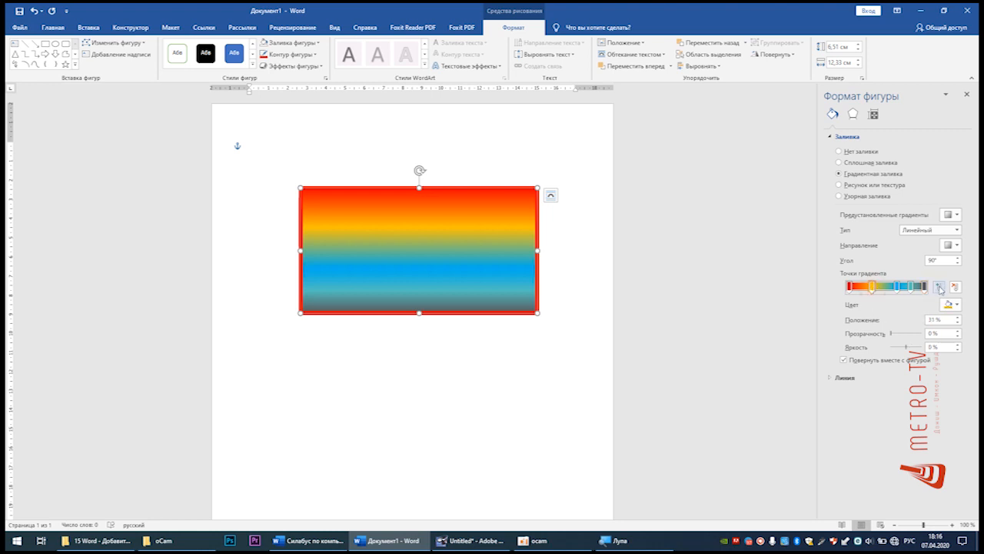
Step: Remove the orange gradient stop and the turquoise stop at 82%
left_click(955, 286)
left_click(955, 286)
left_click(911, 287)
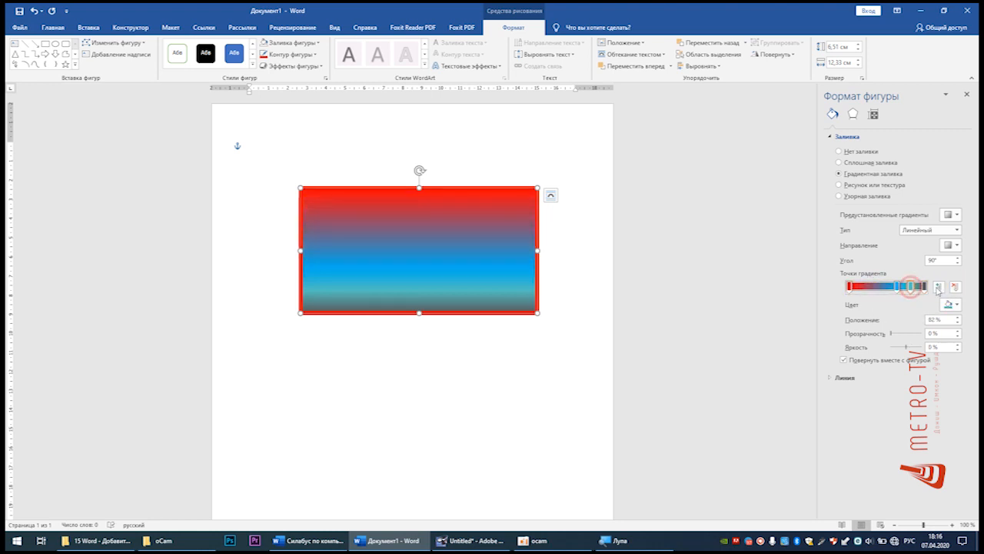
left_click(955, 286)
Step: Move the light blue gradient stop to about 52% and recolour it white
left_click_drag(896, 287, 891, 289)
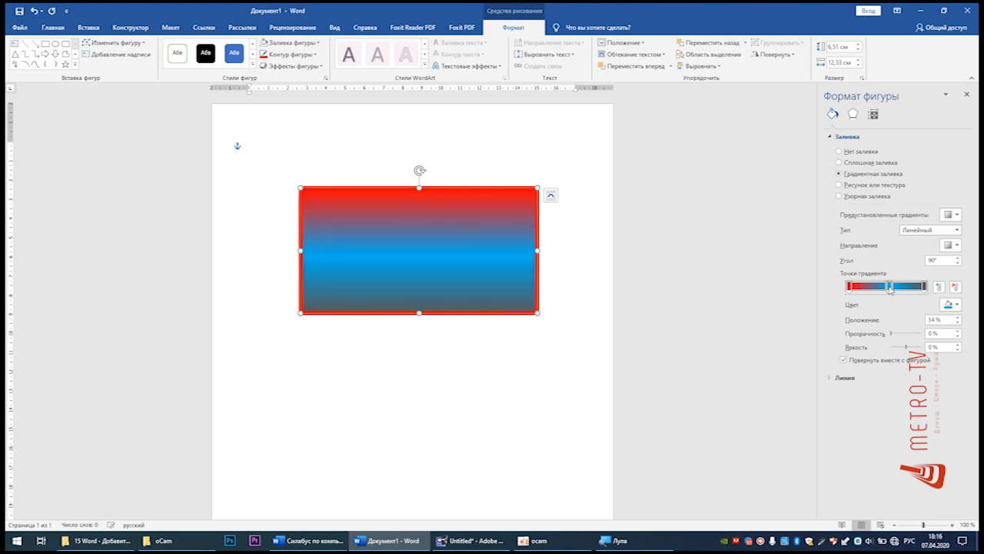
left_click(951, 304)
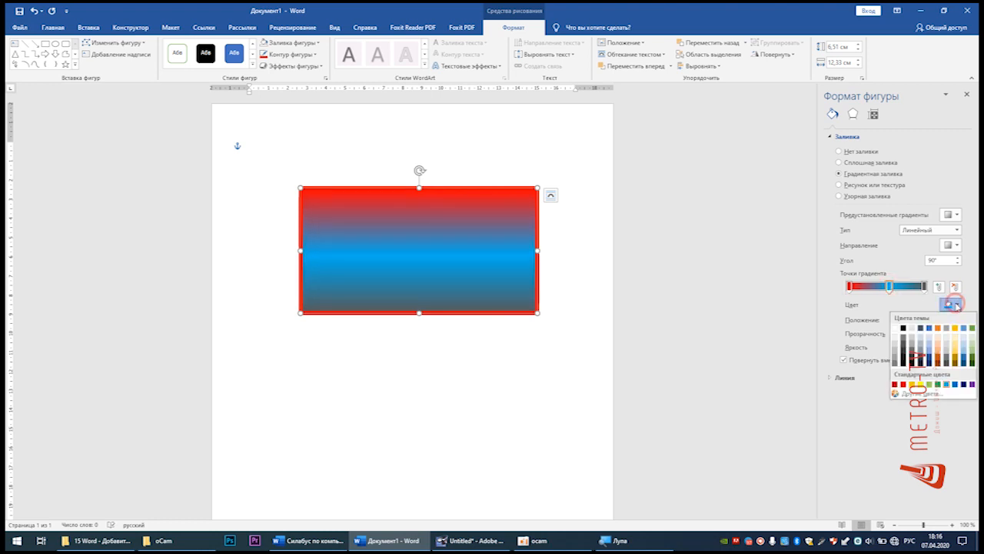
left_click(895, 335)
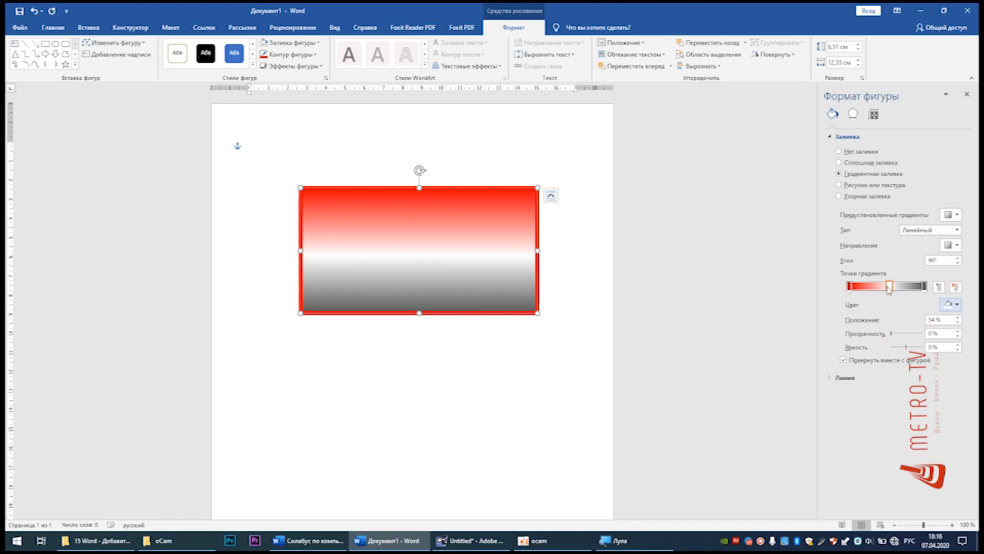
left_click_drag(890, 289, 888, 287)
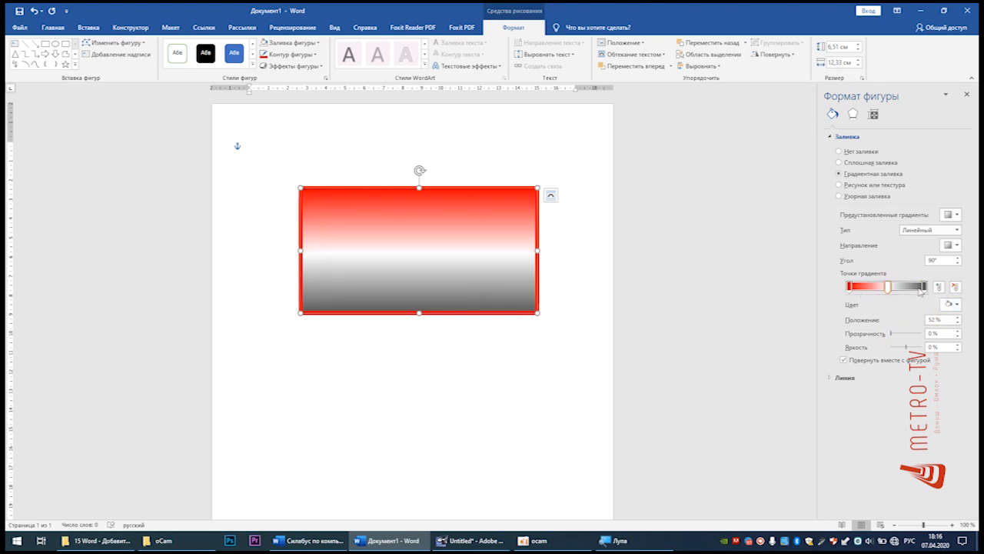
Step: Colour the final gradient stop green, 25% darker
left_click(924, 287)
left_click(951, 305)
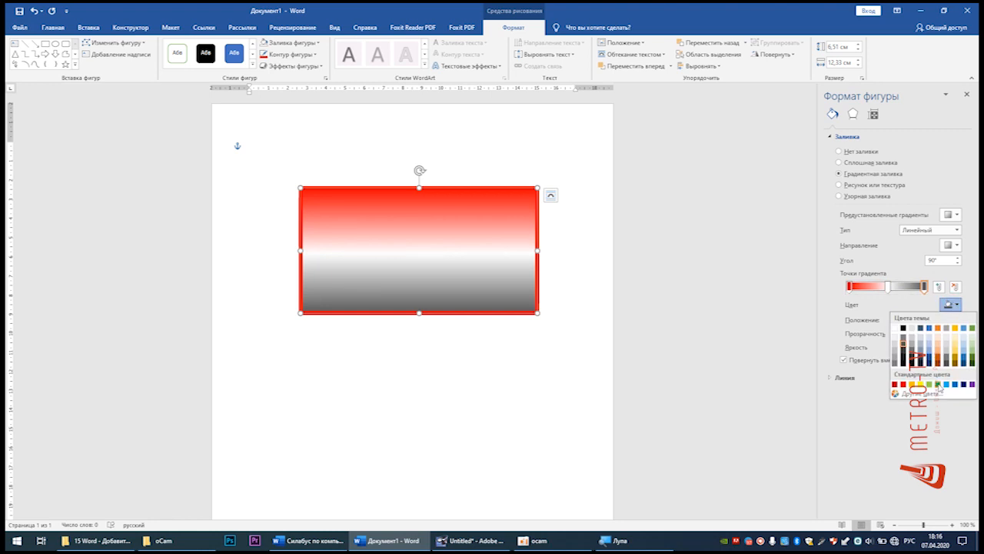
left_click(972, 359)
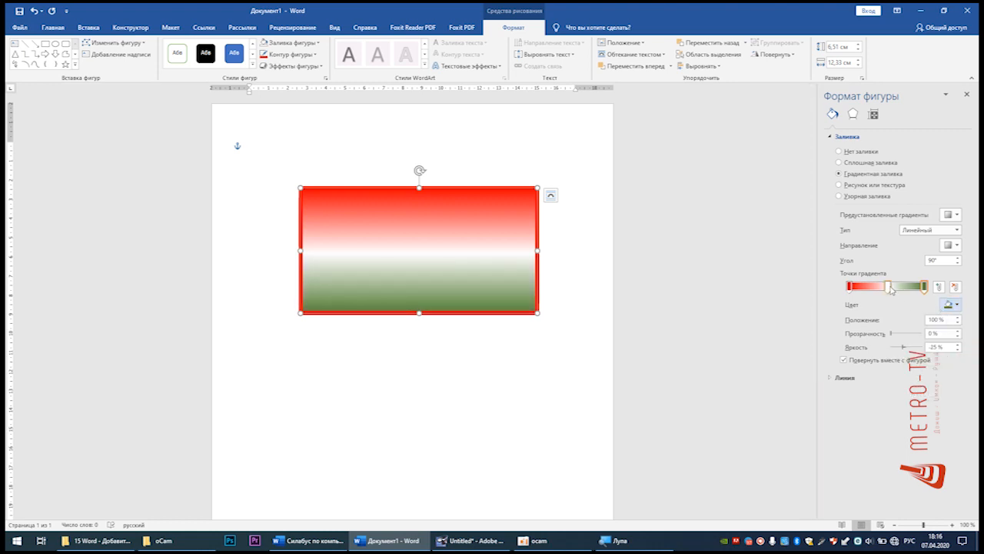
Step: Shift the white gradient stop closer to the red end, to about 36%
left_click_drag(888, 286, 894, 288)
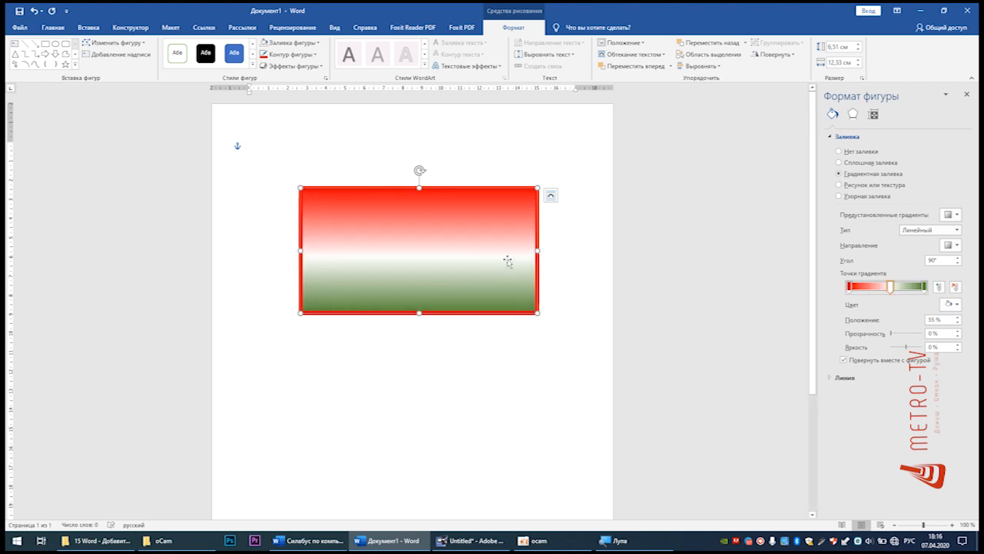
left_click_drag(890, 287, 880, 290)
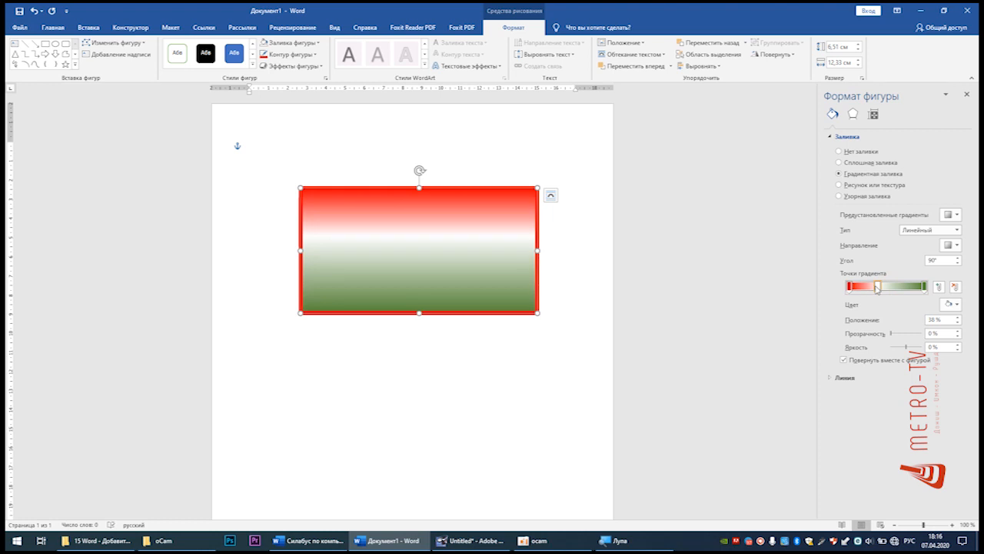
left_click_drag(880, 289, 876, 287)
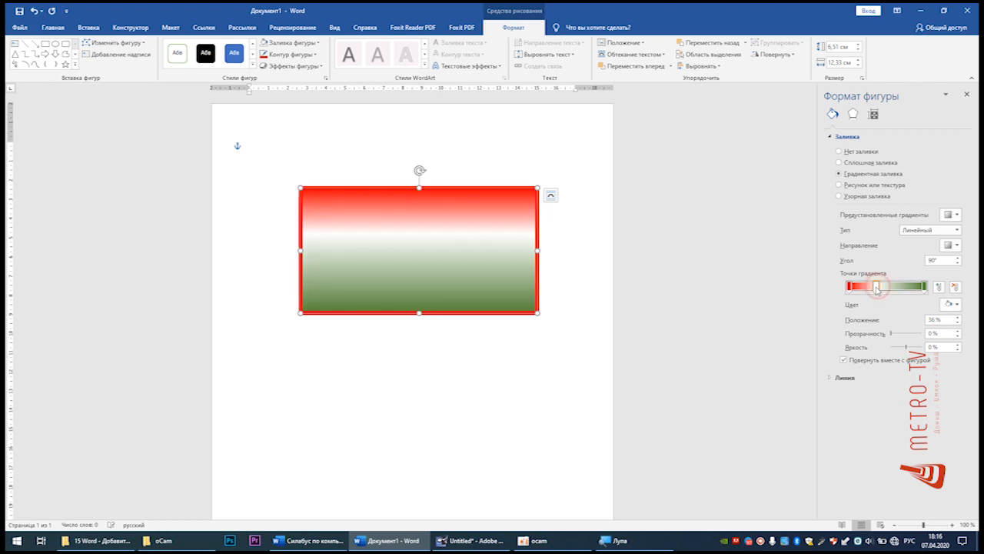
Step: Add a gradient stop at 62%, between the white and green stops, and colour it white
left_click(938, 286)
left_click(953, 305)
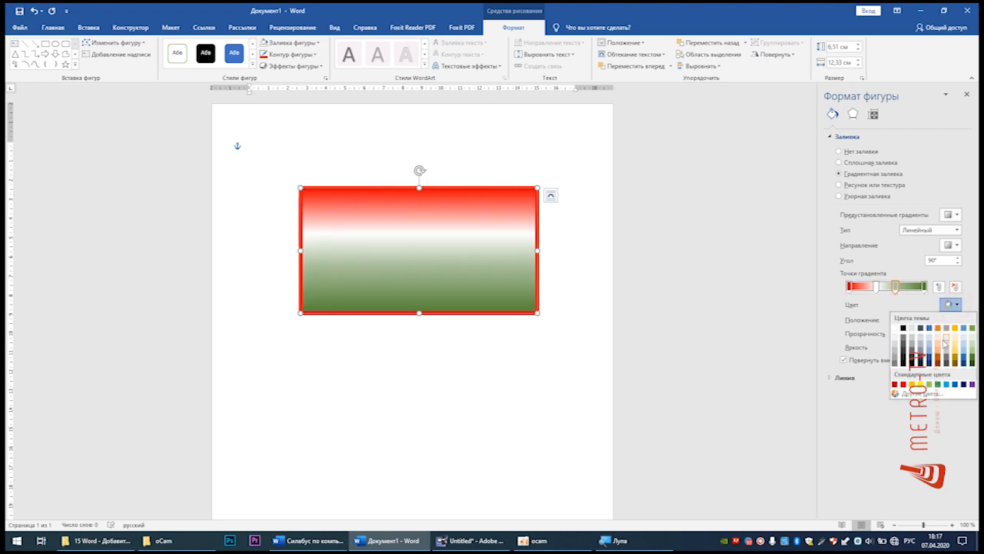
left_click(896, 328)
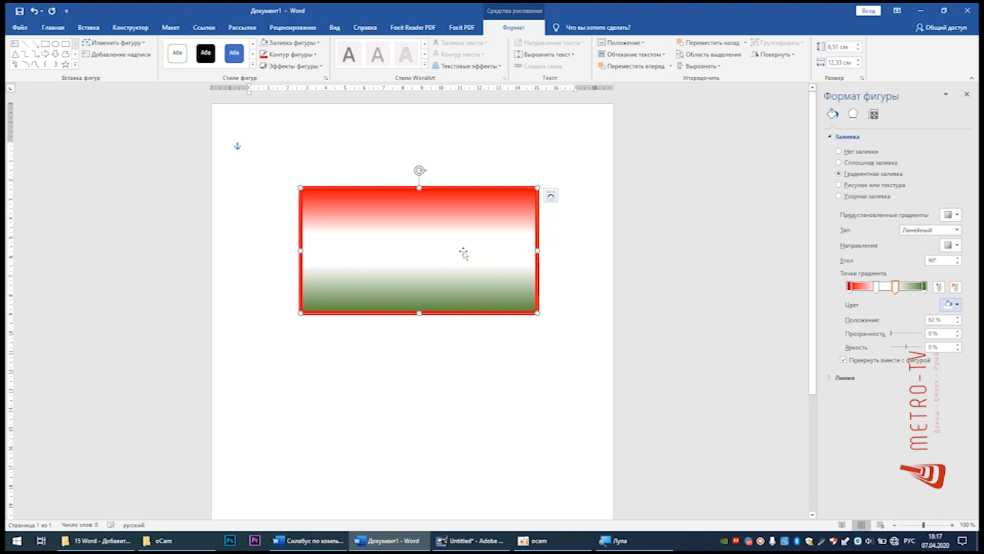
Step: Recolour the final gradient stop a custom bright green and nudge the rectangle slightly higher on the page
scroll(474, 310, "down", 1)
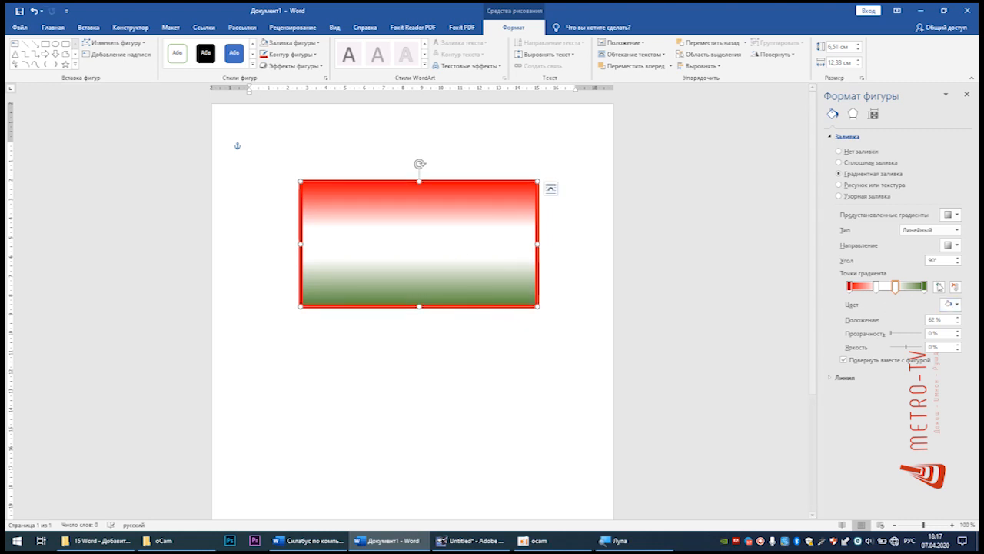
left_click(924, 287)
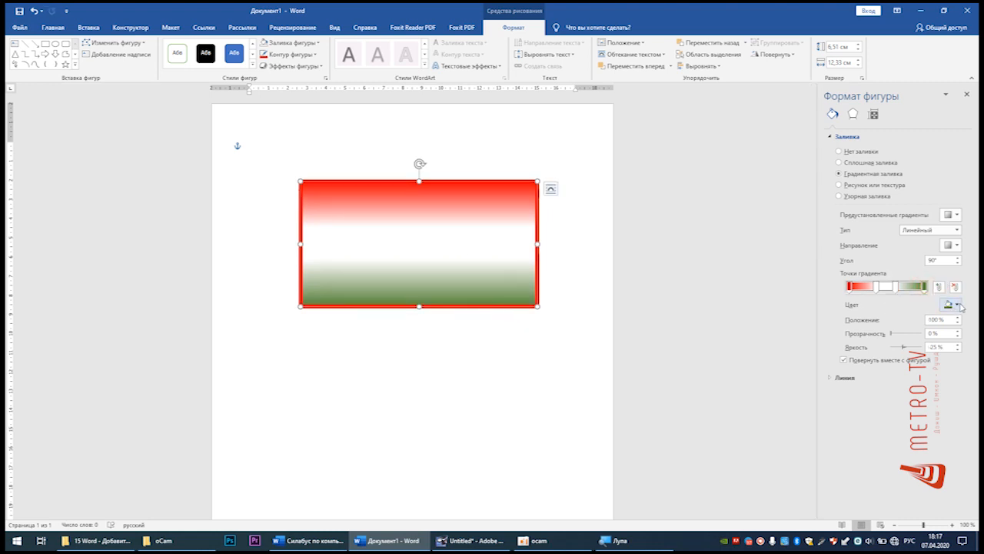
left_click(953, 304)
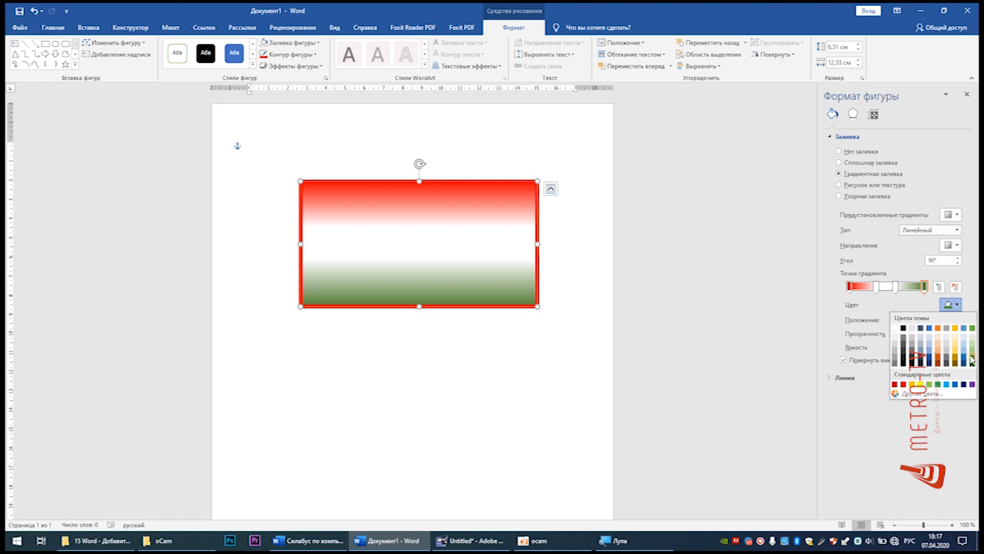
left_click(922, 392)
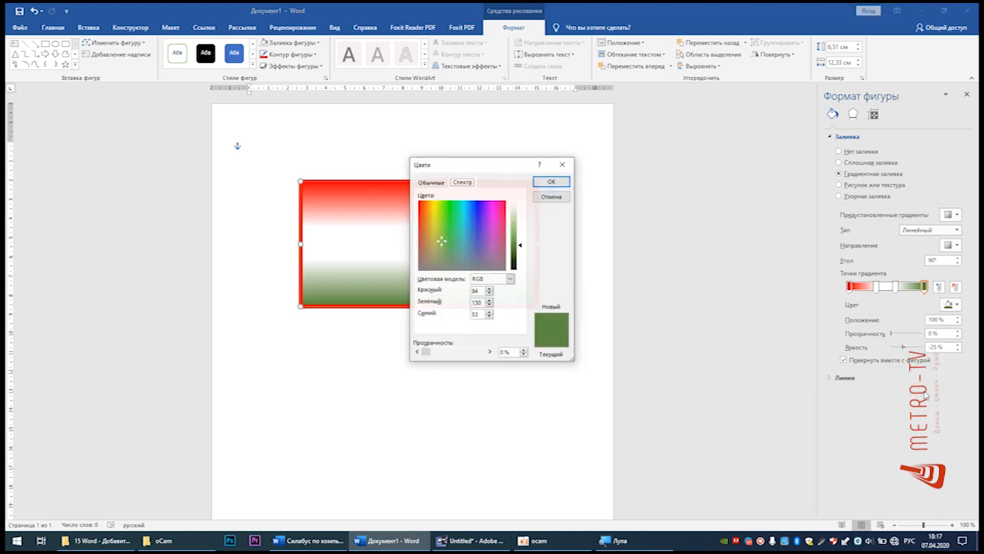
left_click_drag(521, 247, 523, 238)
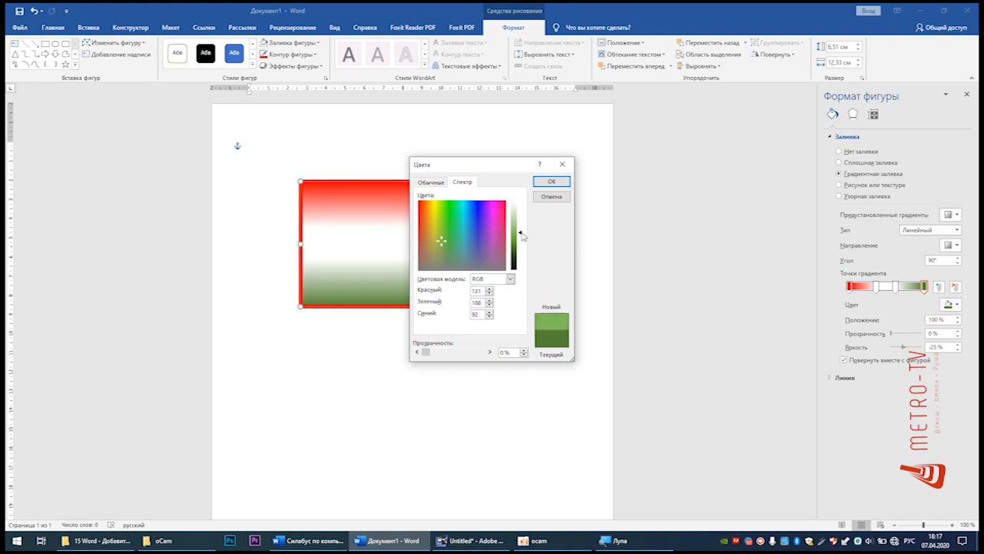
left_click(449, 207)
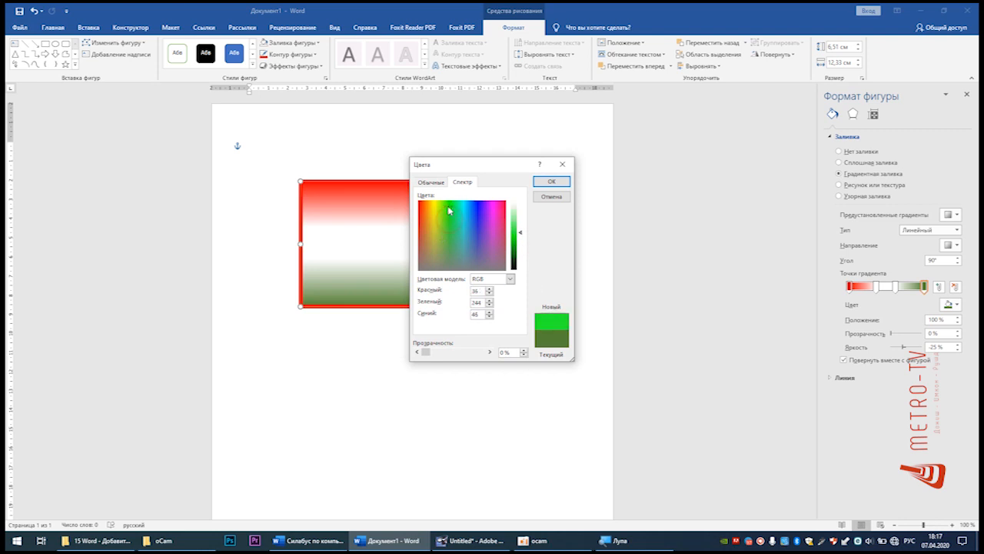
left_click(548, 182)
left_click_drag(470, 242, 438, 221)
left_click(469, 364)
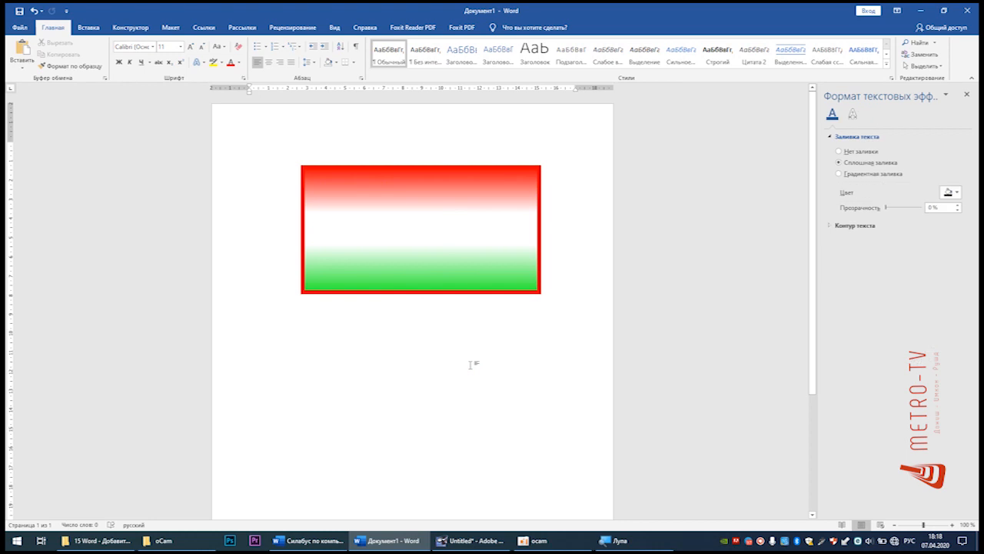
Step: Insert a five-pointed star below the rectangle and shrink it to about 1.35 cm high and 1.59 cm wide
left_click(88, 28)
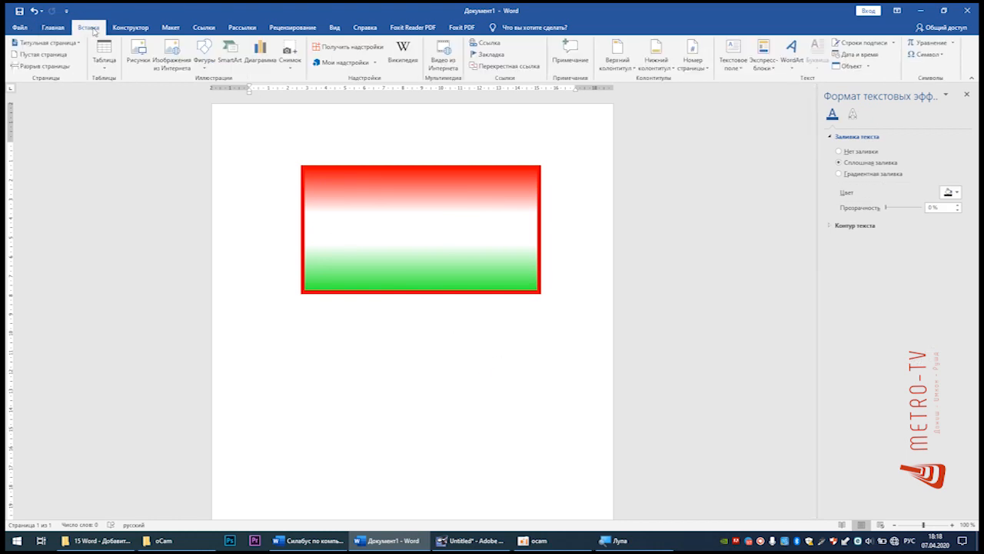
left_click(204, 61)
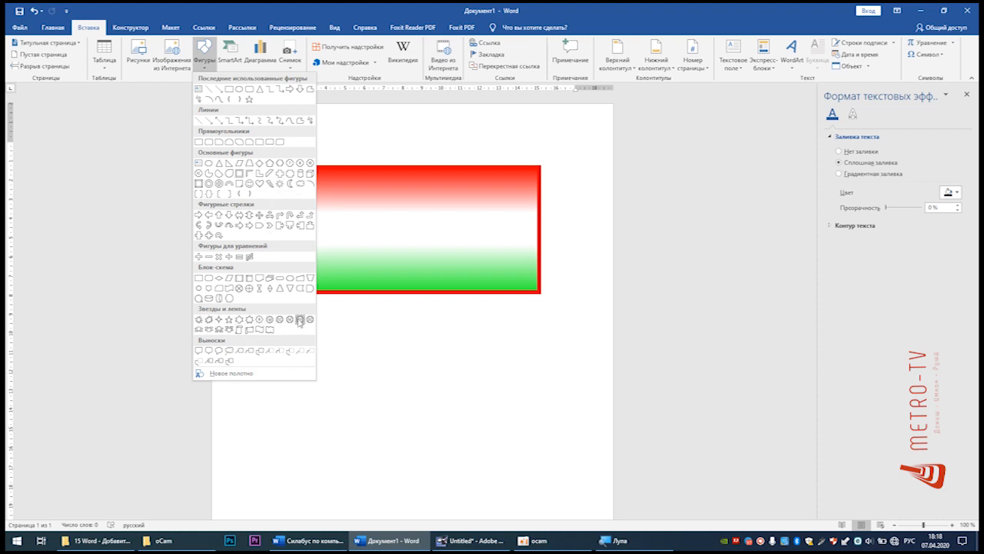
left_click(228, 320)
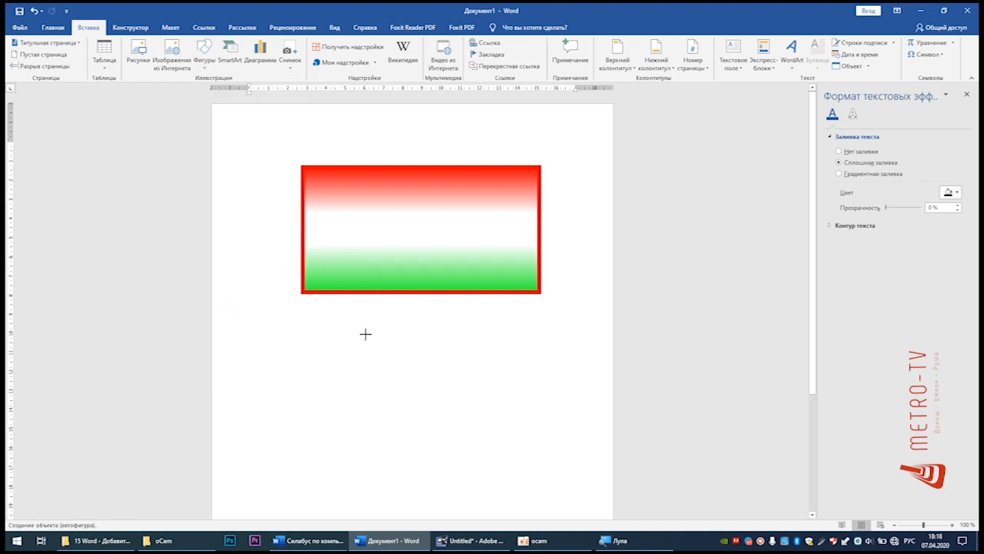
left_click(365, 333)
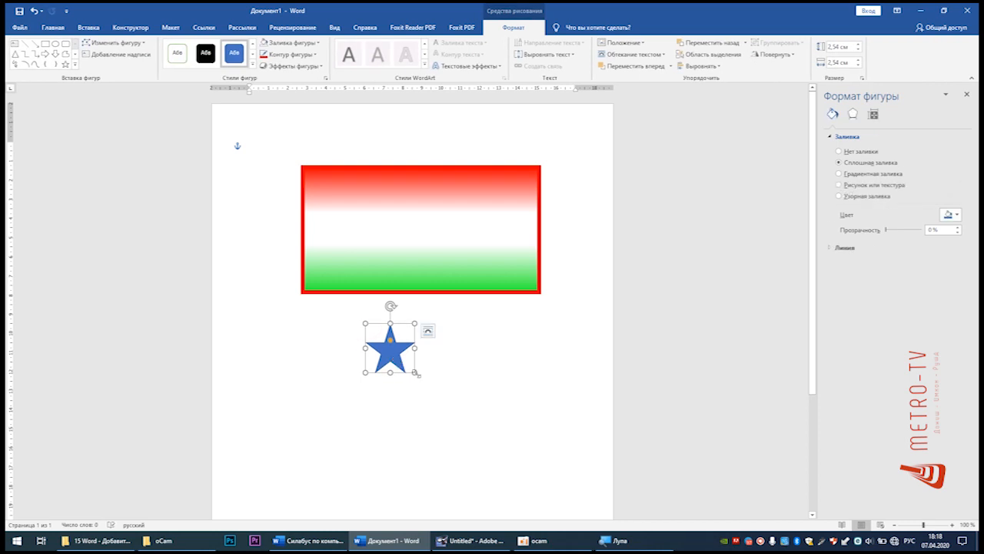
left_click_drag(415, 373, 409, 366)
left_click_drag(398, 353, 399, 349)
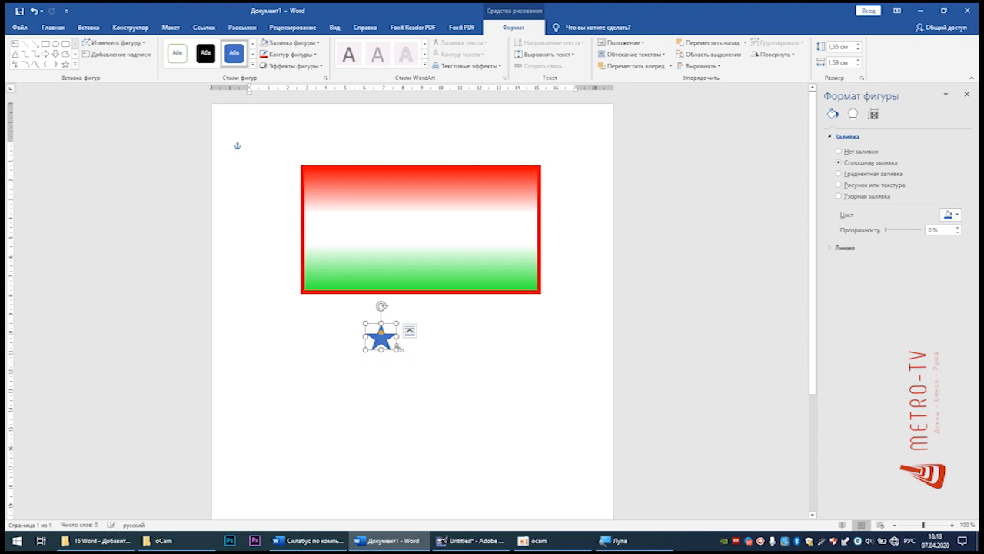
Step: Set the star's height and width to 1 cm each
left_click(841, 47)
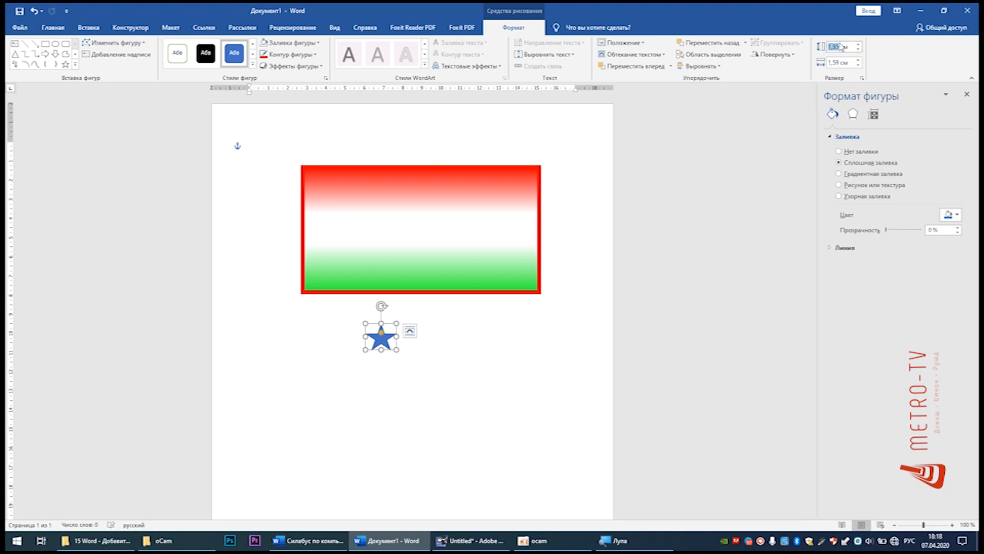
type("1")
key("Tab")
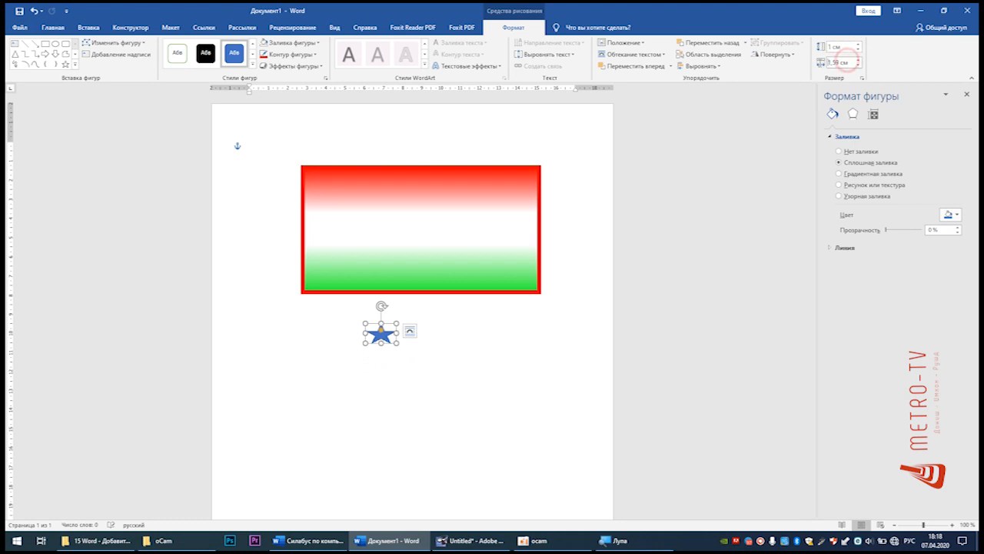
type("1")
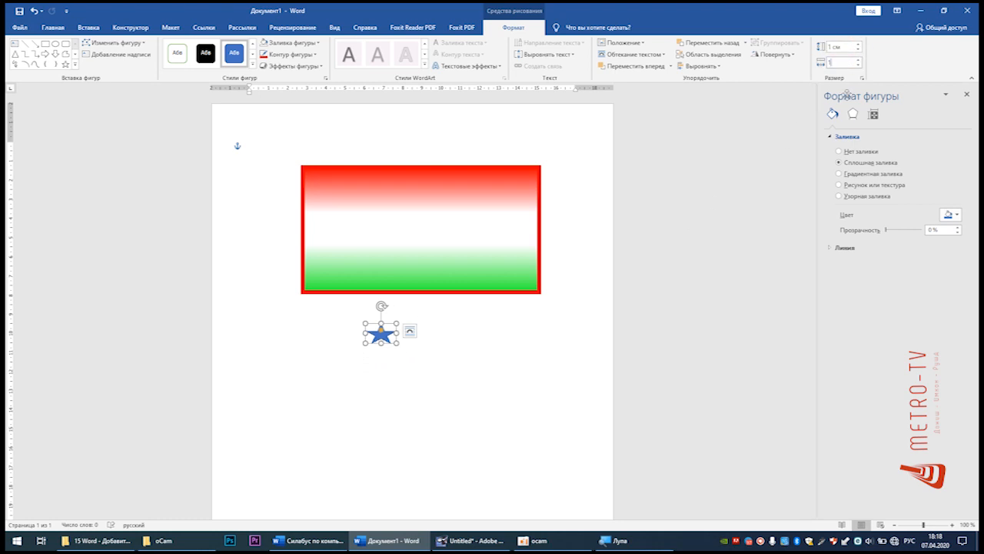
left_click(496, 351)
Step: Fill the star with standard yellow
left_click(375, 334)
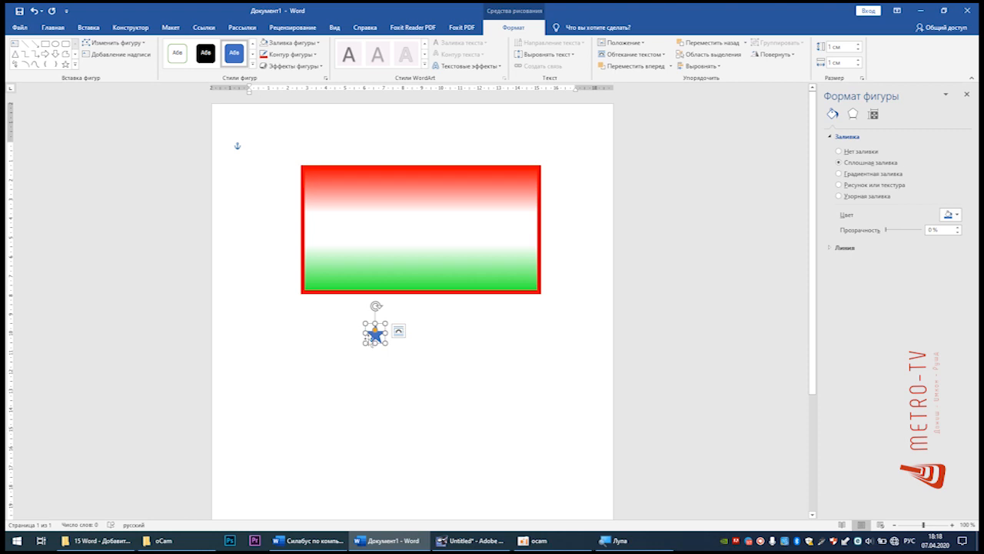
left_click(316, 43)
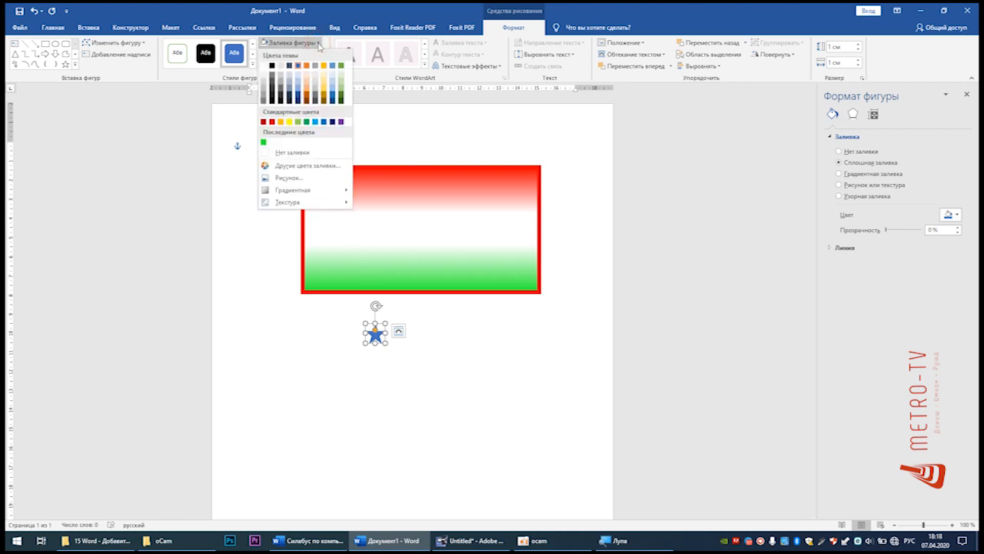
left_click(289, 122)
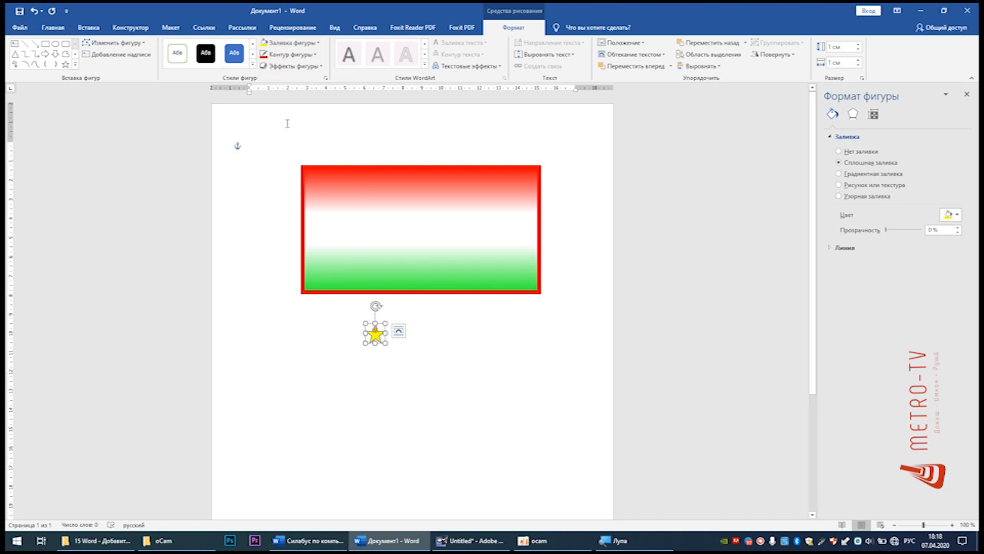
Step: Duplicate the yellow star and place the copy just below and to the right of the original
left_click(60, 28)
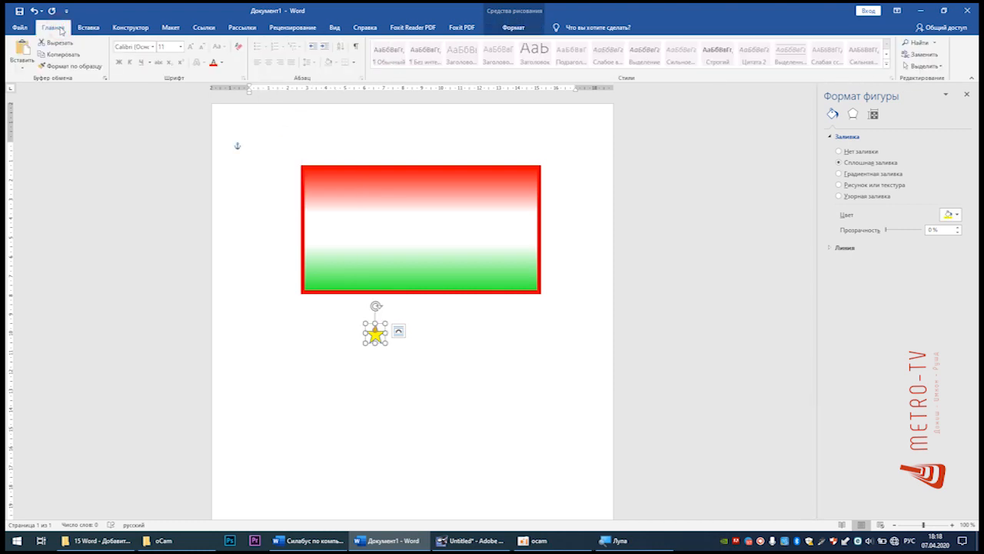
left_click(61, 54)
left_click(23, 47)
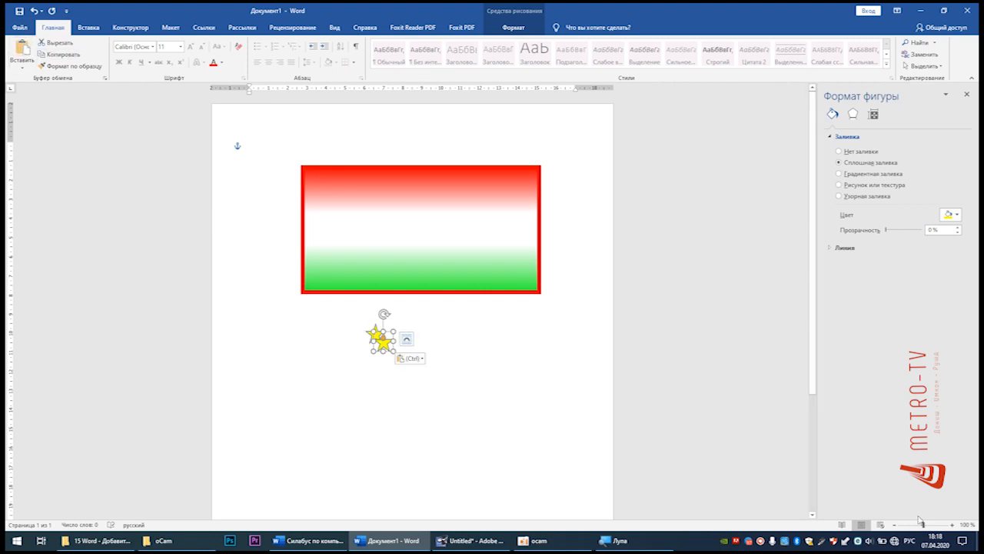
left_click(952, 525)
left_click(951, 524)
left_click(952, 524)
left_click(952, 525)
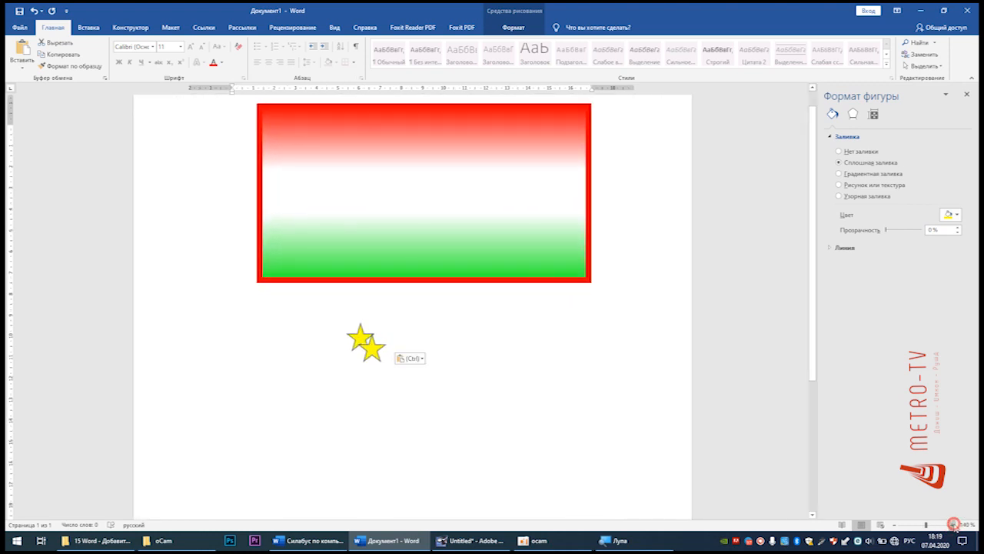
left_click(953, 525)
left_click(954, 525)
left_click(953, 525)
left_click(953, 525)
left_click(953, 525)
left_click(953, 525)
left_click(954, 525)
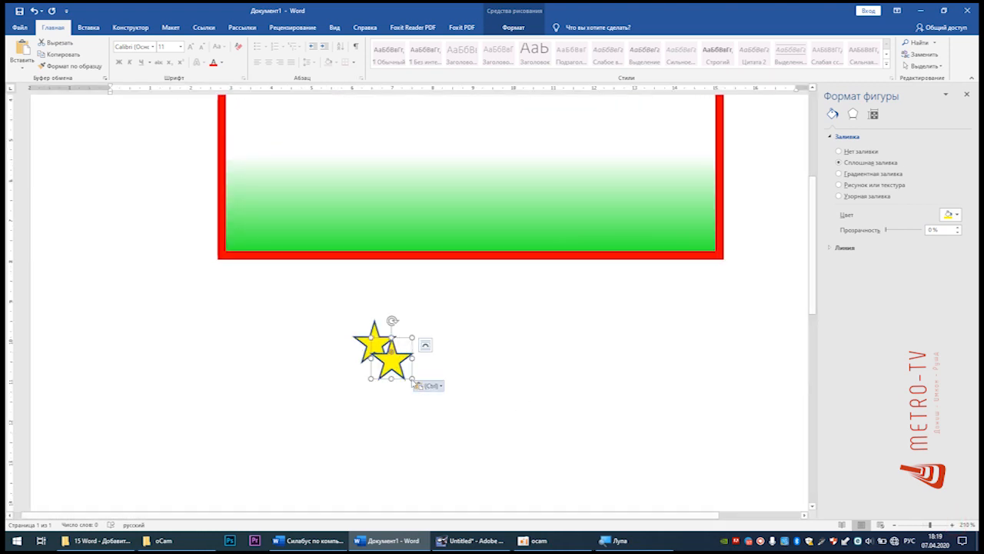
left_click_drag(394, 364, 418, 372)
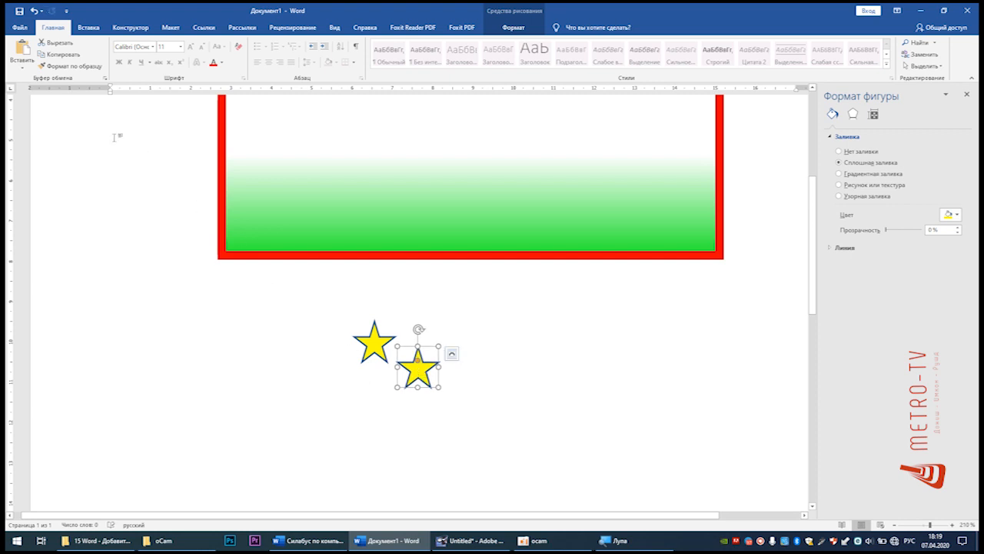
Step: Duplicate the second star and place the new copy below and to the left of the topmost star
left_click(54, 43)
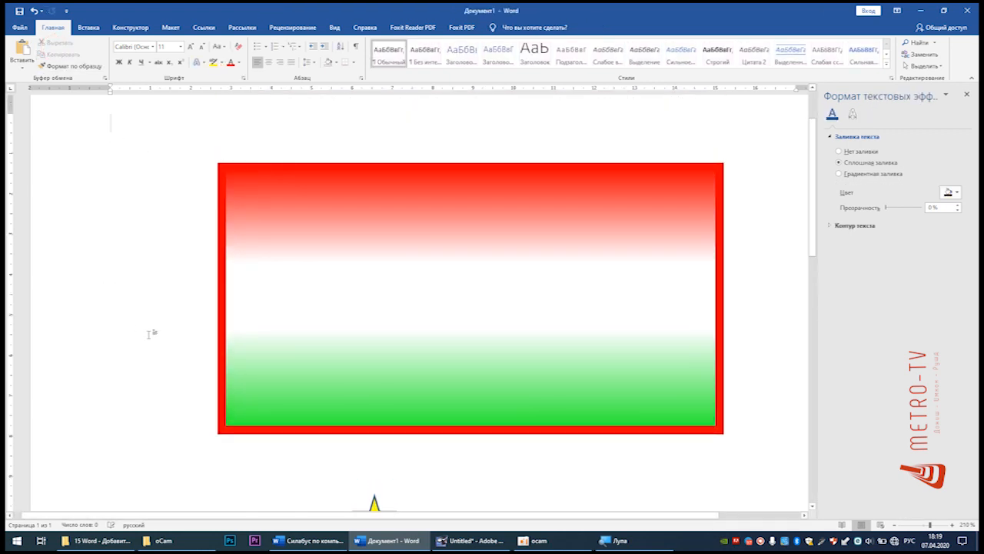
key("ctrl+z")
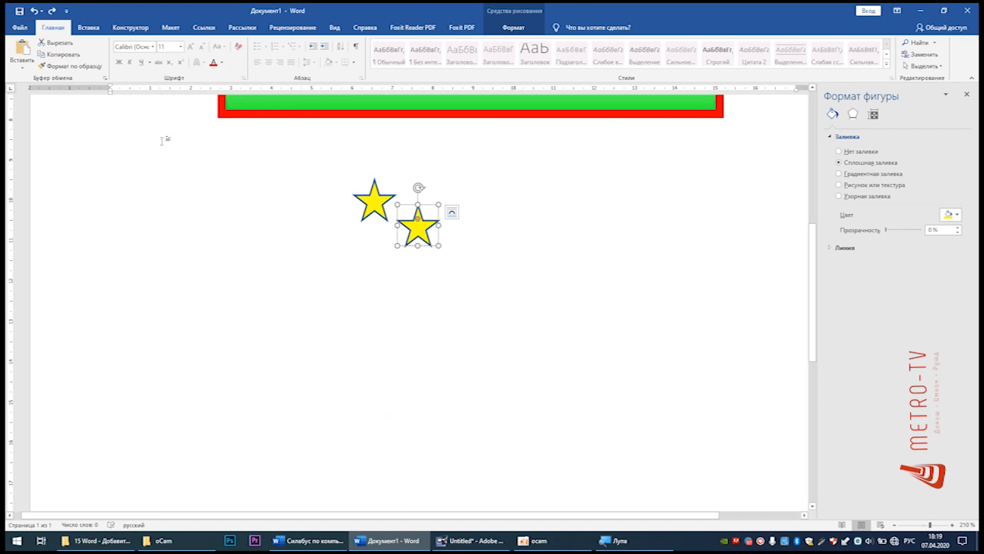
left_click(59, 54)
left_click(21, 48)
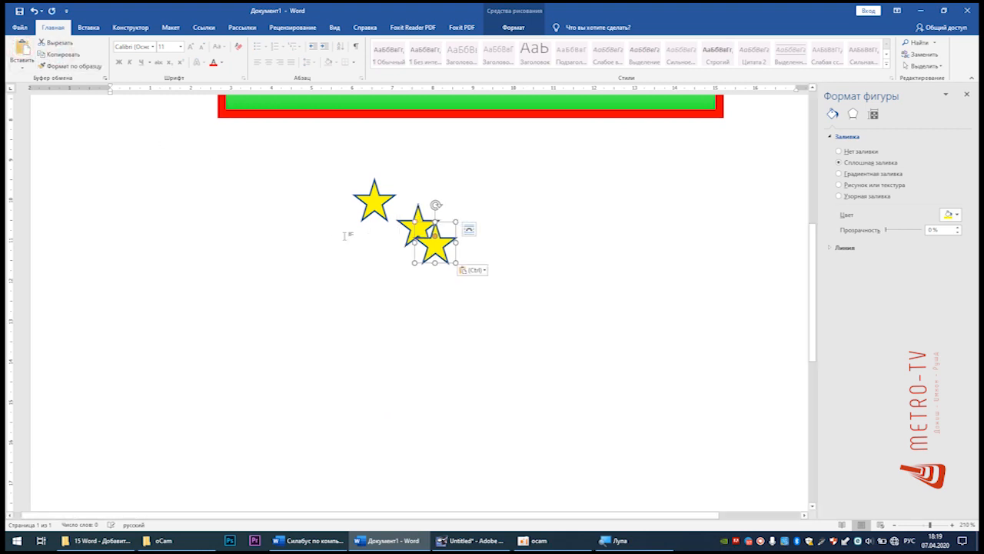
left_click_drag(427, 247, 327, 236)
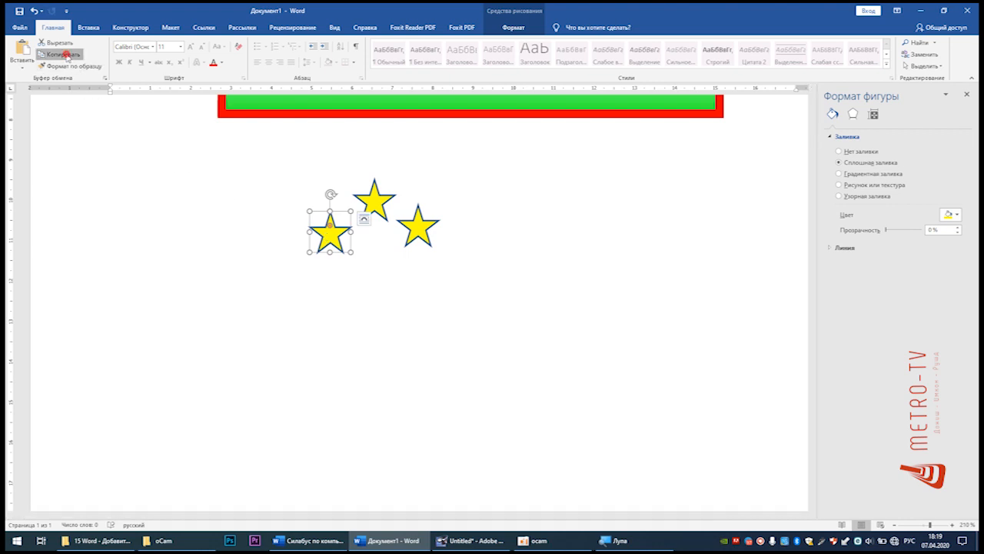
Step: Add two more star copies, one directly below the left star and one directly below the right star
left_click(22, 48)
left_click_drag(347, 254, 330, 282)
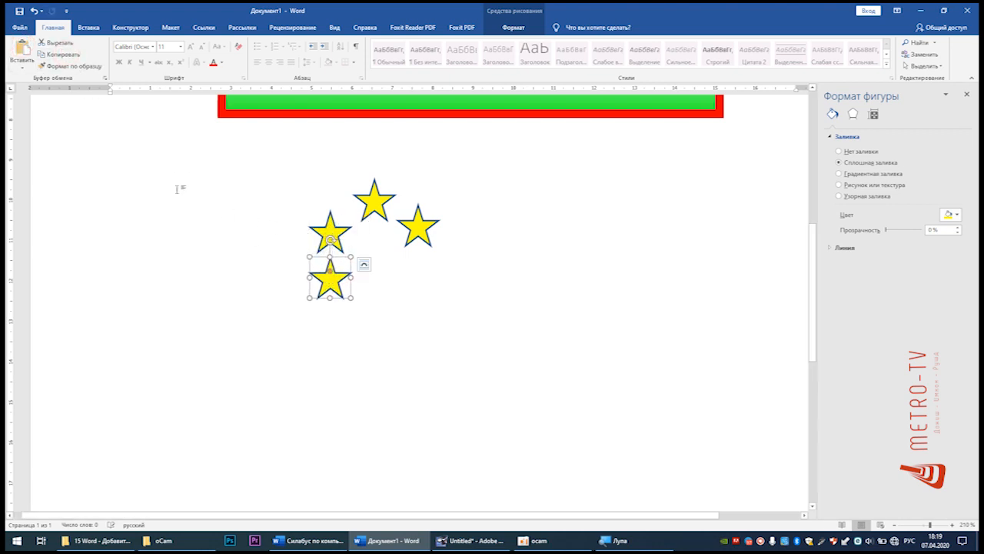
left_click(22, 48)
left_click_drag(348, 306, 419, 286)
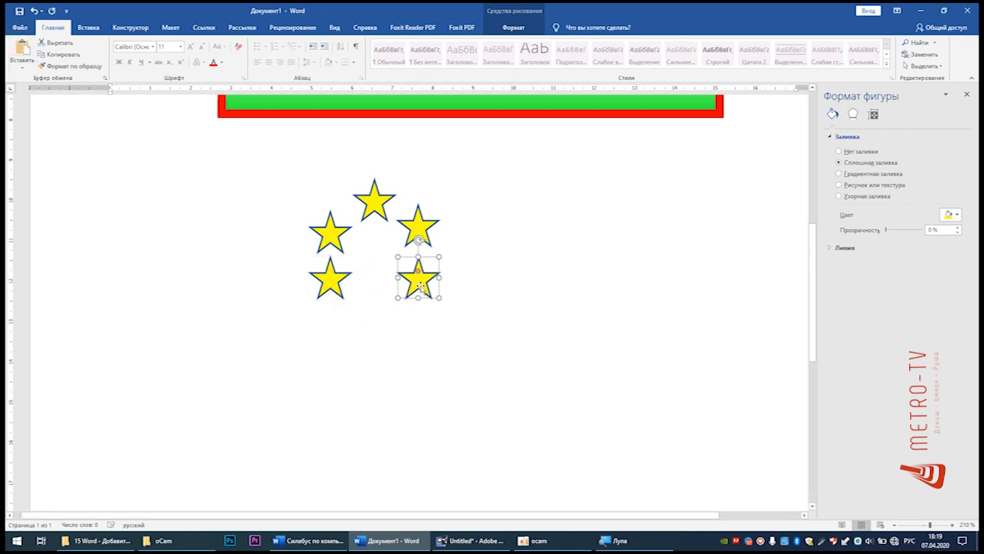
Step: Paste two further stars and place one at the lower end of each side of the star arrangement
left_click(21, 47)
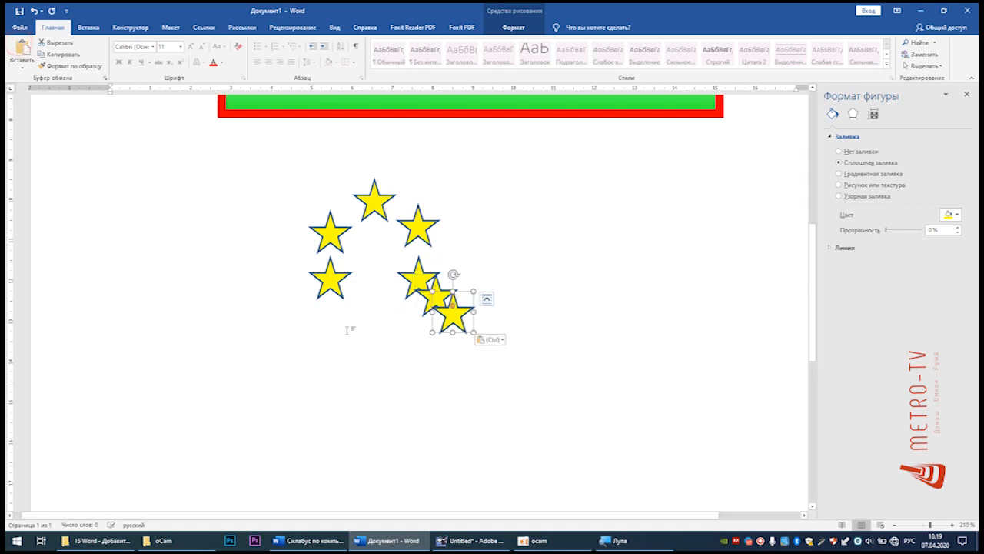
left_click_drag(451, 315, 329, 326)
left_click_drag(440, 297, 438, 324)
Step: Move the two lower stars on each side outward so the seven stars form a widening arch
mouse_move(422, 282)
left_mouse_down()
mouse_move(427, 272)
mouse_move(440, 282)
left_mouse_up()
left_click_drag(438, 330, 459, 332)
left_click_drag(324, 274, 311, 272)
left_click_drag(329, 321, 295, 323)
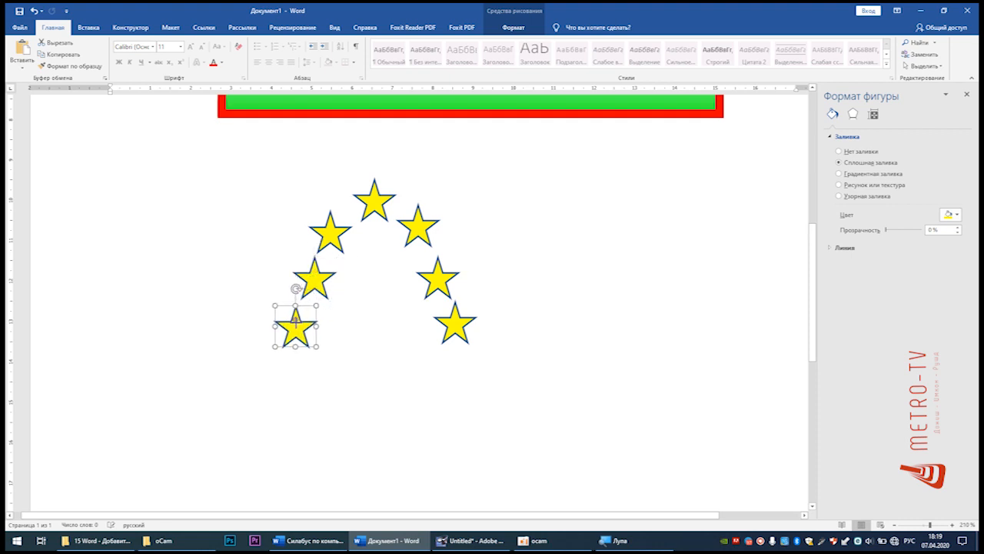
left_click(397, 392)
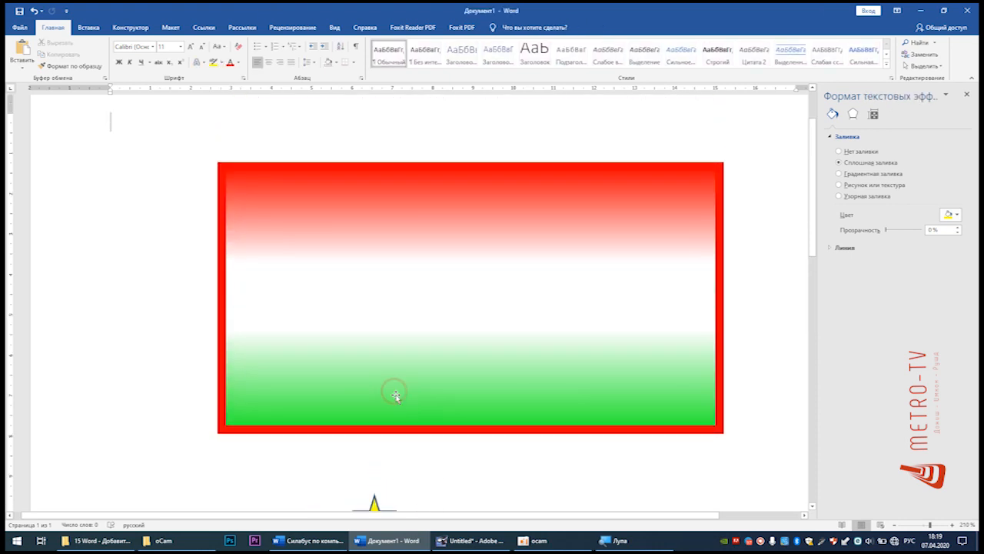
Step: Select each of the seven stars in turn, from the lower-right one around to the lower-left one, and clear the selection
scroll(445, 376, "down", 5)
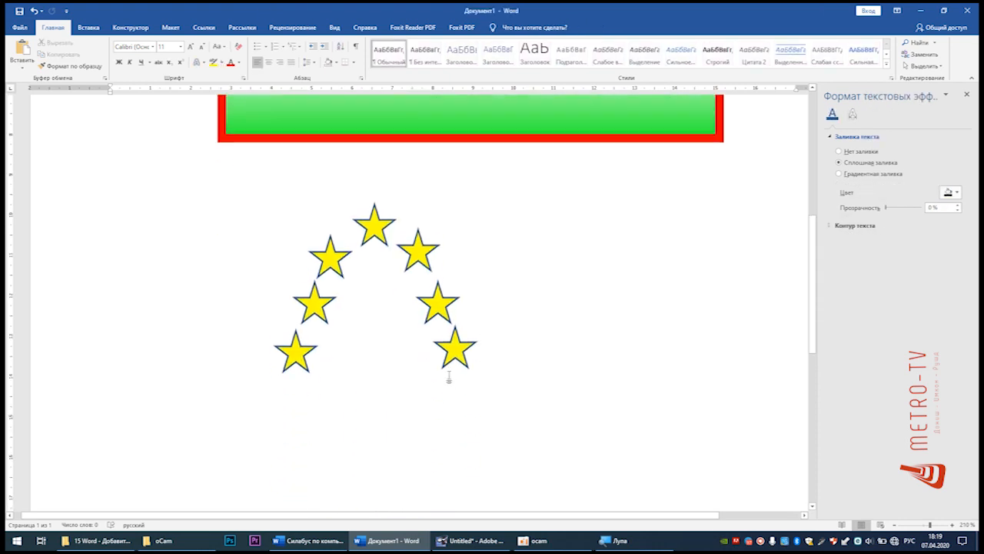
left_click(462, 336)
left_click(439, 291)
left_click(418, 239)
left_click(377, 209)
left_click(338, 247)
left_click(315, 301)
left_click(299, 351)
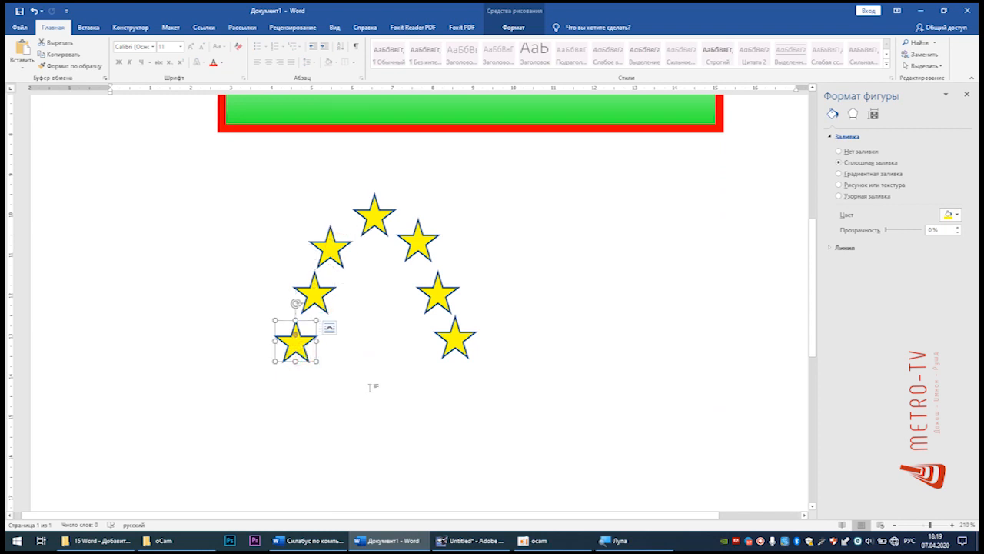
left_click(386, 393)
scroll(388, 385, "down", 6)
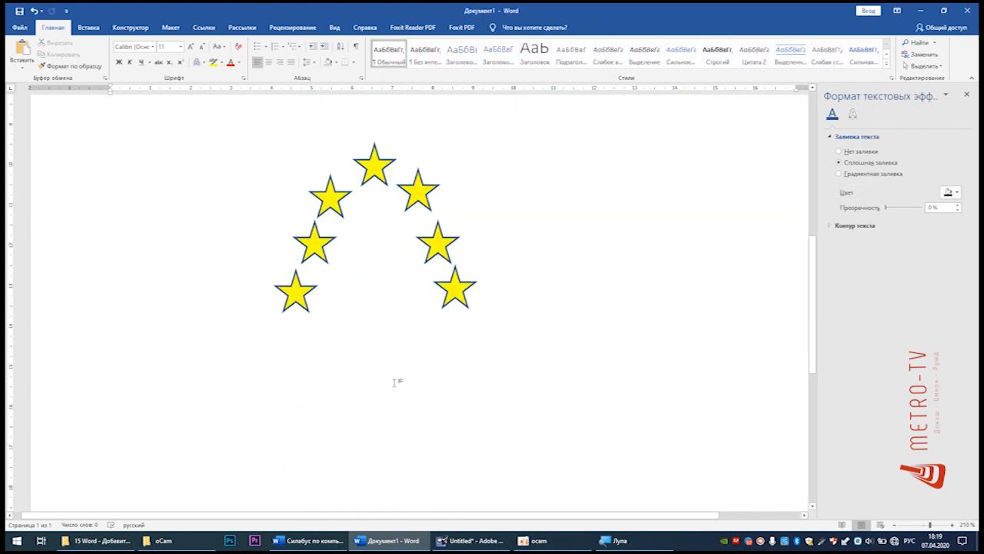
Step: Group all seven stars of the arch into one object and move the group slightly upward
scroll(389, 384, "up", 1)
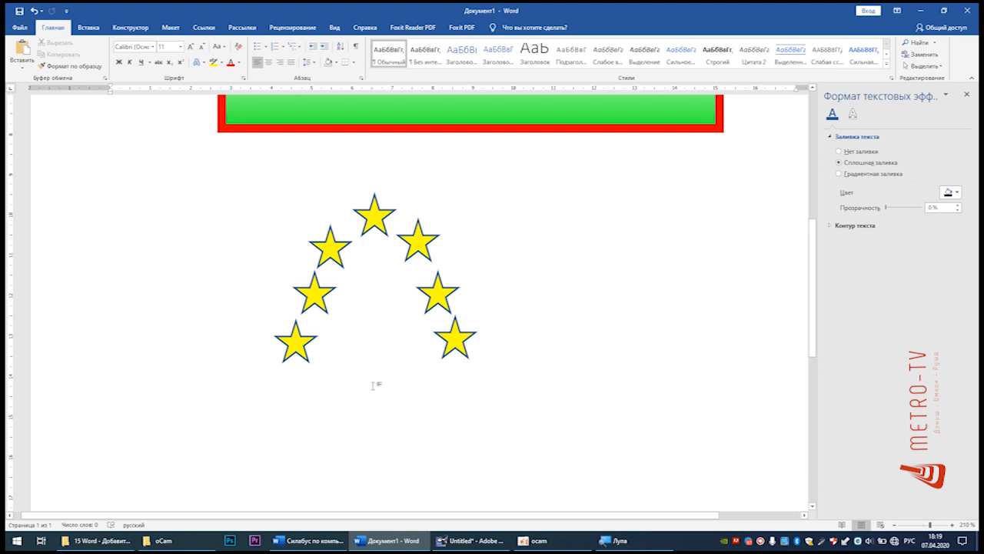
left_click(302, 350)
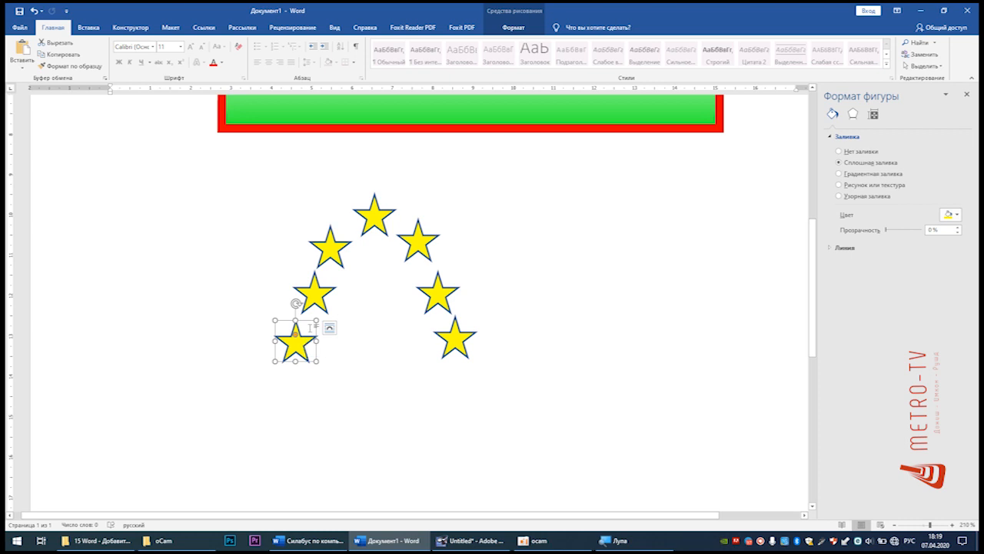
left_click(315, 296, "shift")
left_click(328, 247, "shift")
left_click(374, 217, "shift")
left_click(416, 240, "shift")
left_click(435, 297, "shift")
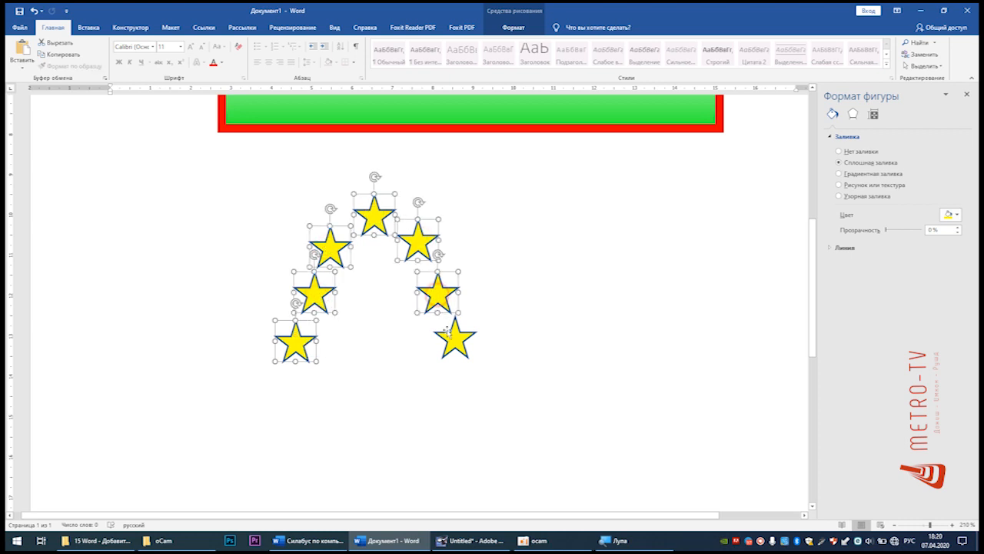
left_click(452, 343, "shift")
right_click(457, 340)
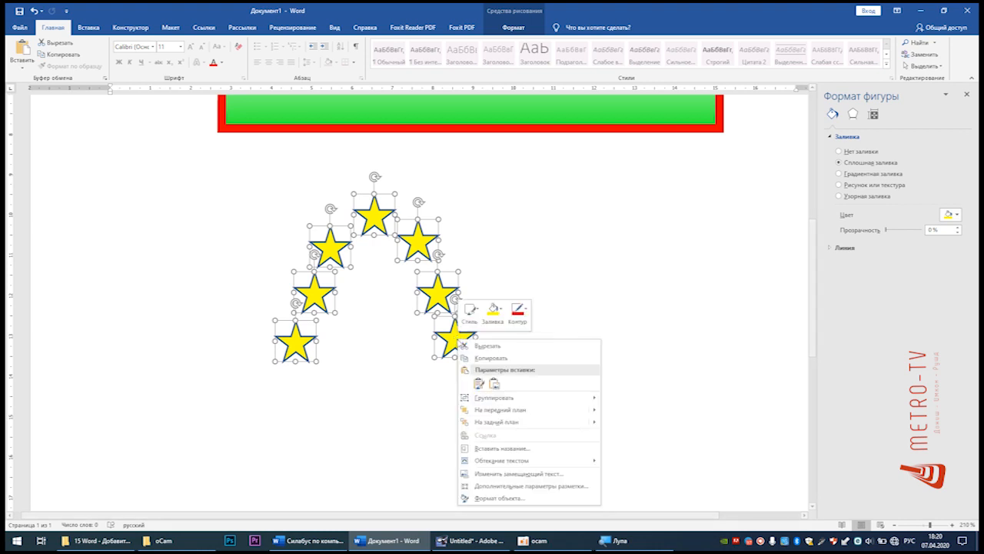
mouse_move(508, 398)
left_click(632, 400)
left_click_drag(480, 365, 474, 331)
scroll(434, 365, "down", 8, "ctrl")
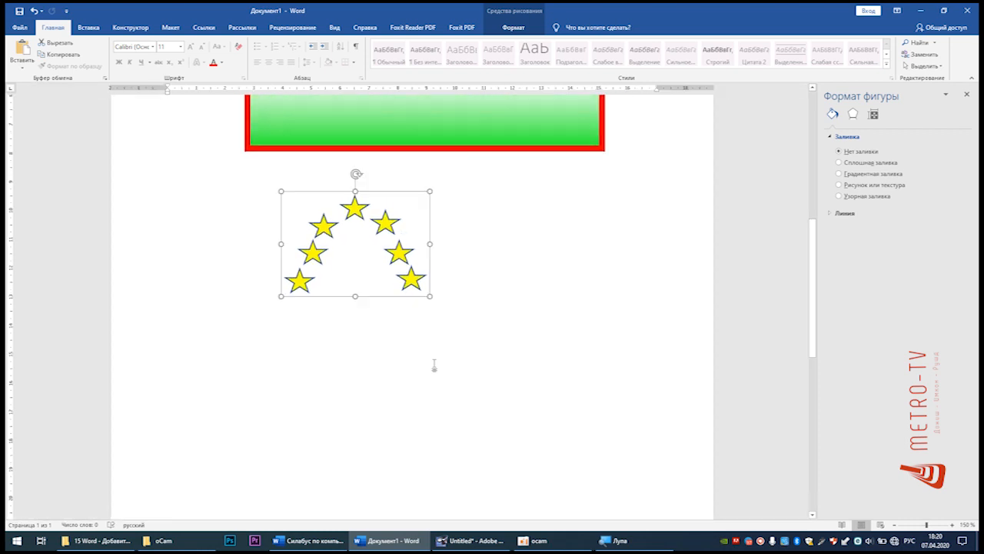
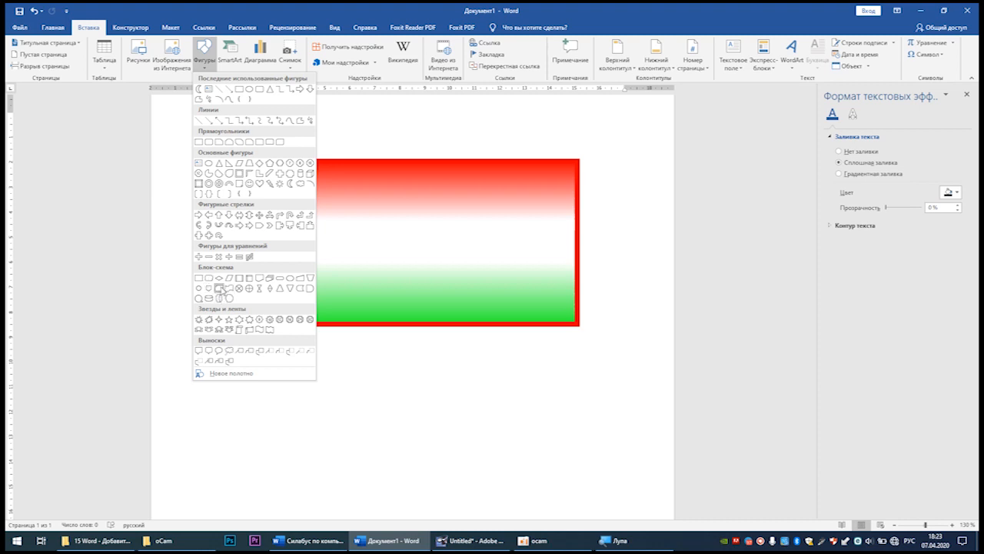
Step: Draw a flowchart card shape about 3.1 cm high and 6.1 cm wide below the gradient rectangle and apply the gray shadowed gradient style
left_click(228, 288)
mouse_move(296, 365)
left_mouse_down()
mouse_move(429, 447)
mouse_move(448, 441)
left_mouse_up()
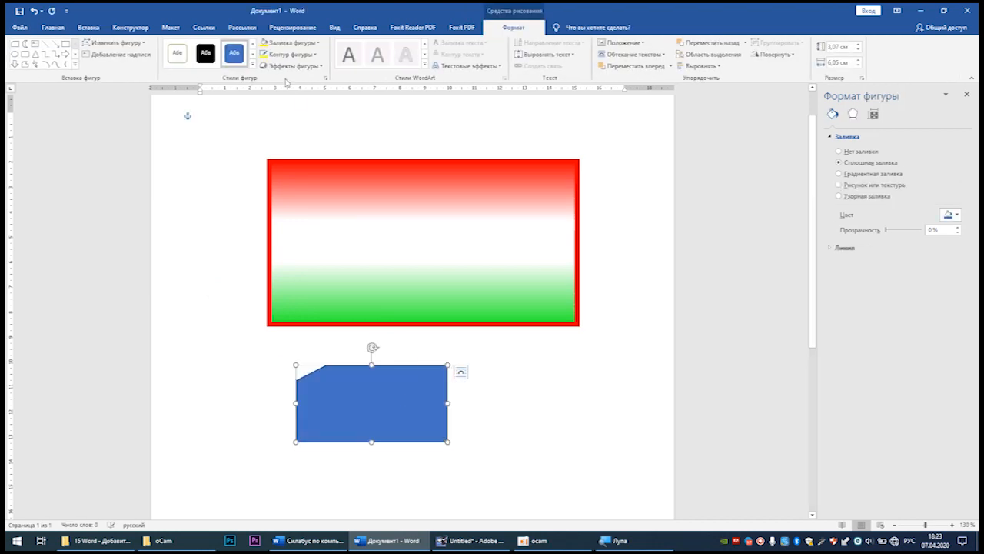
left_click(252, 65)
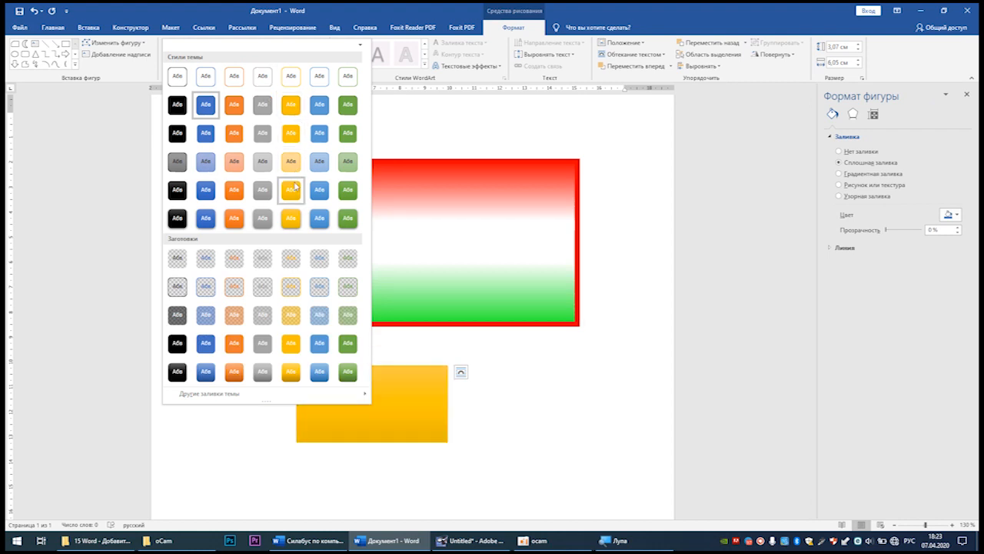
left_click(261, 217)
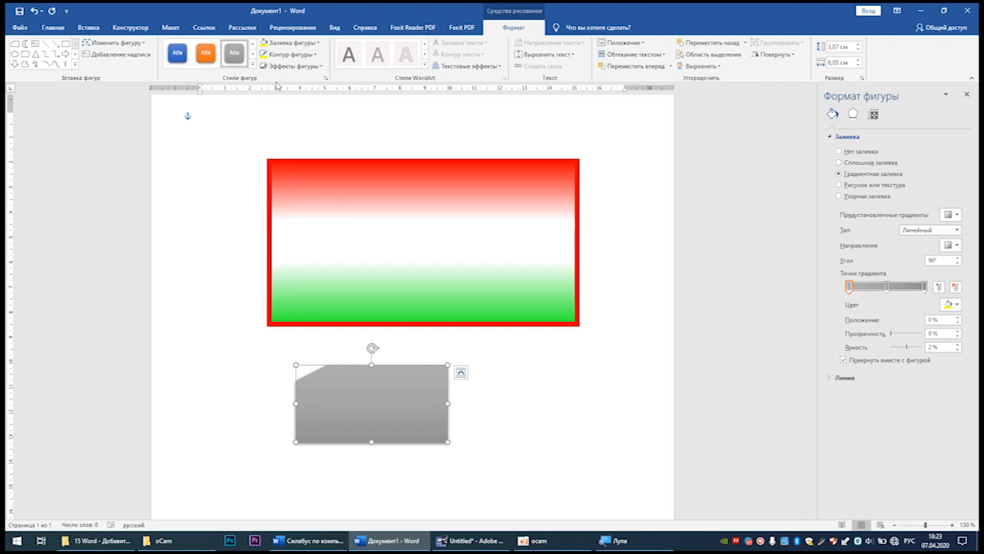
Step: Add a reflection effect to the gray card shape, using the middle variant of the first row
left_click(316, 66)
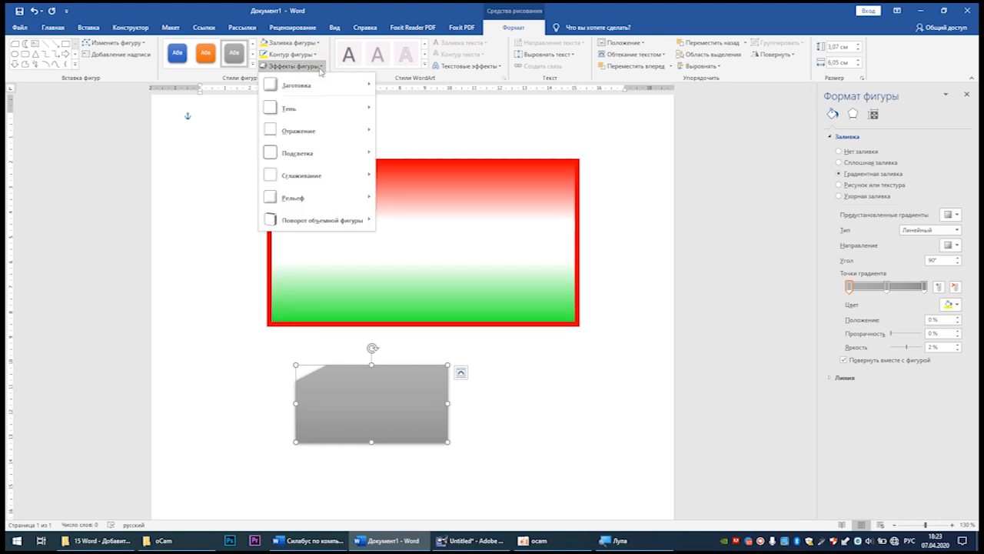
mouse_move(323, 129)
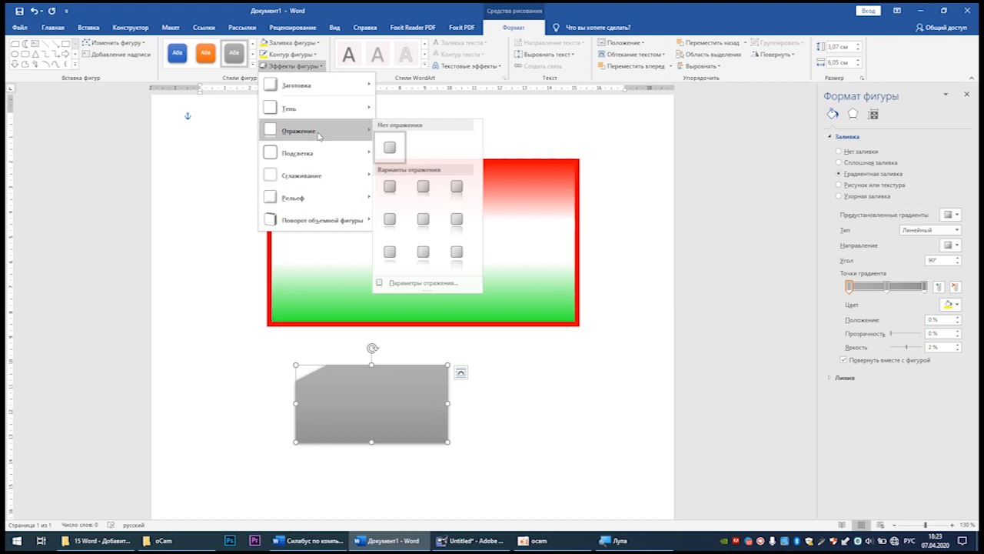
left_click(432, 192)
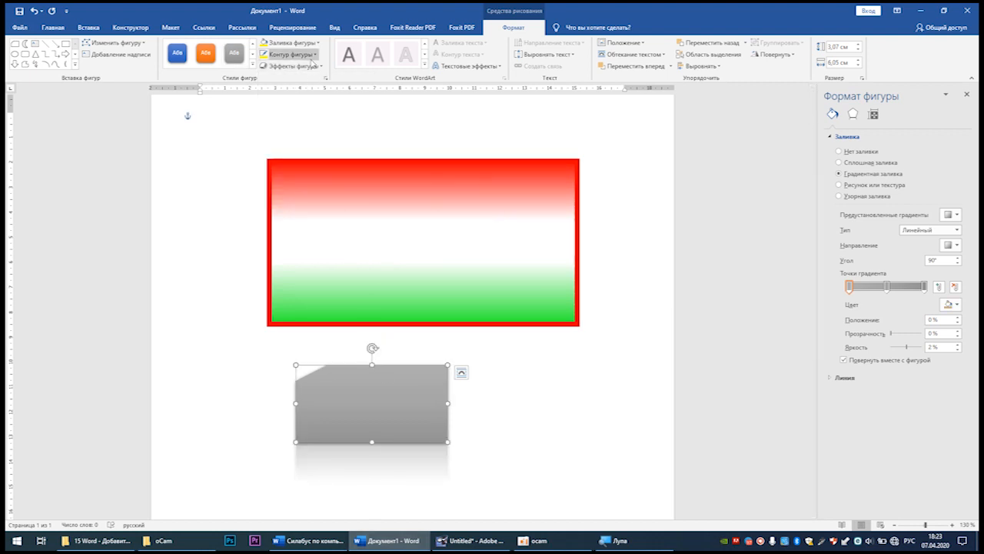
Step: Apply the perspective shadow cast below to the gradient rectangle and move the gray card shape down clear of it
left_click(477, 200)
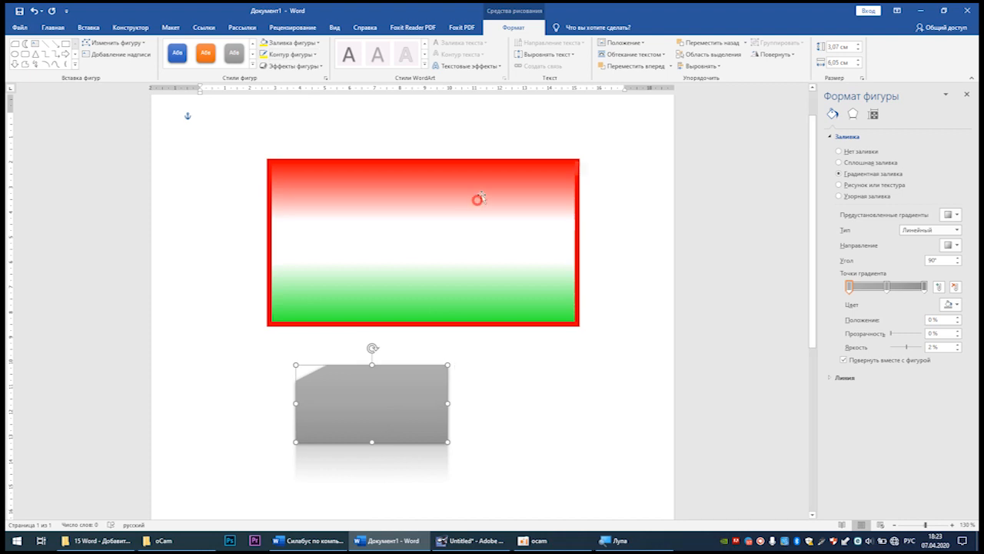
left_click(292, 66)
mouse_move(329, 106)
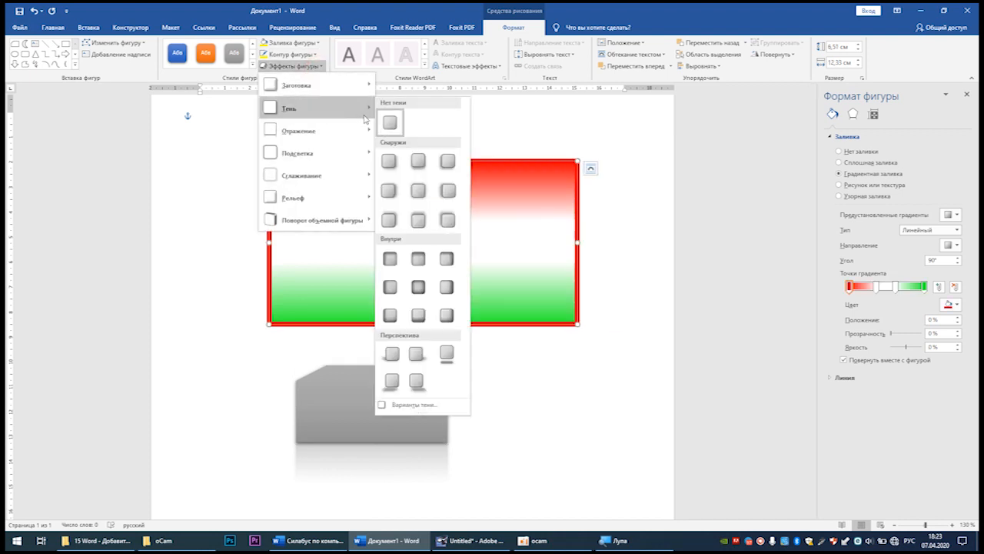
left_click(446, 353)
left_click_drag(445, 388, 463, 438)
left_click(520, 439)
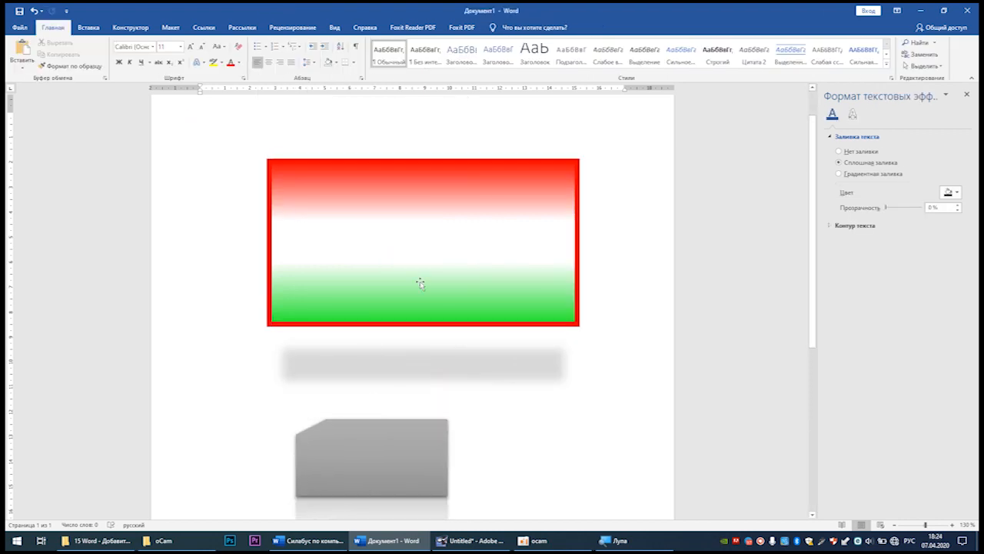
Step: Insert WordArt in the black style with a blue hard shadow and replace its placeholder text with LOGO
left_click(95, 30)
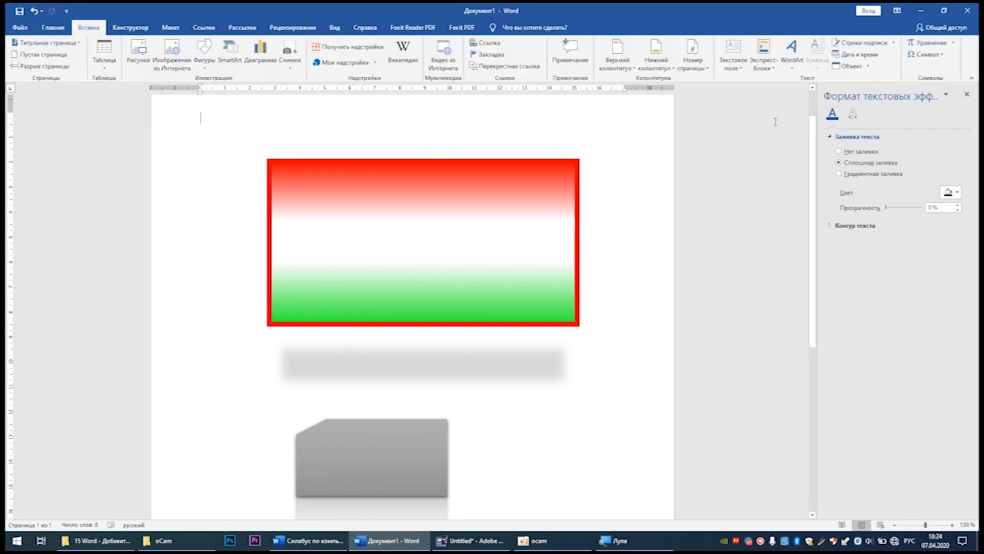
left_click(792, 54)
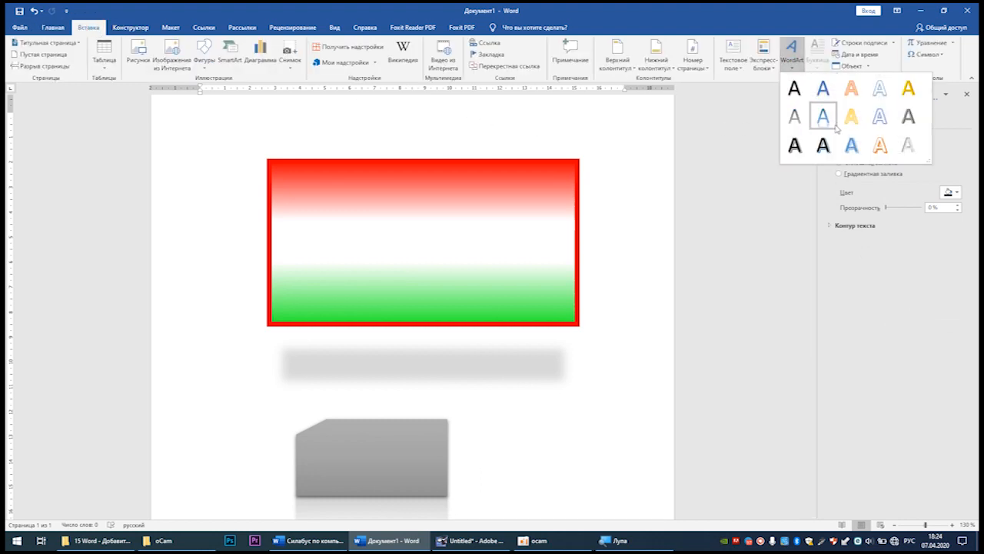
left_click(822, 144)
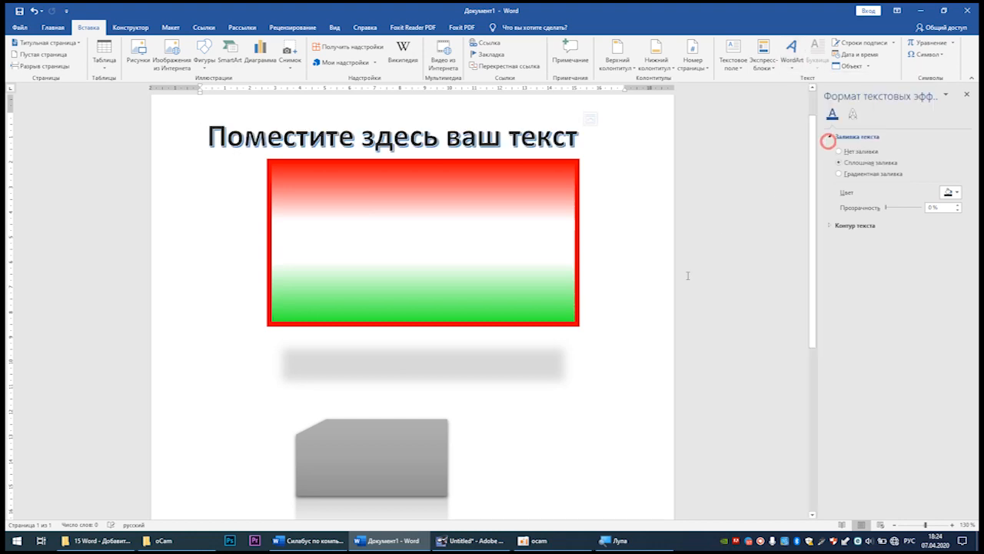
left_click(449, 136)
left_click_drag(209, 136, 625, 142)
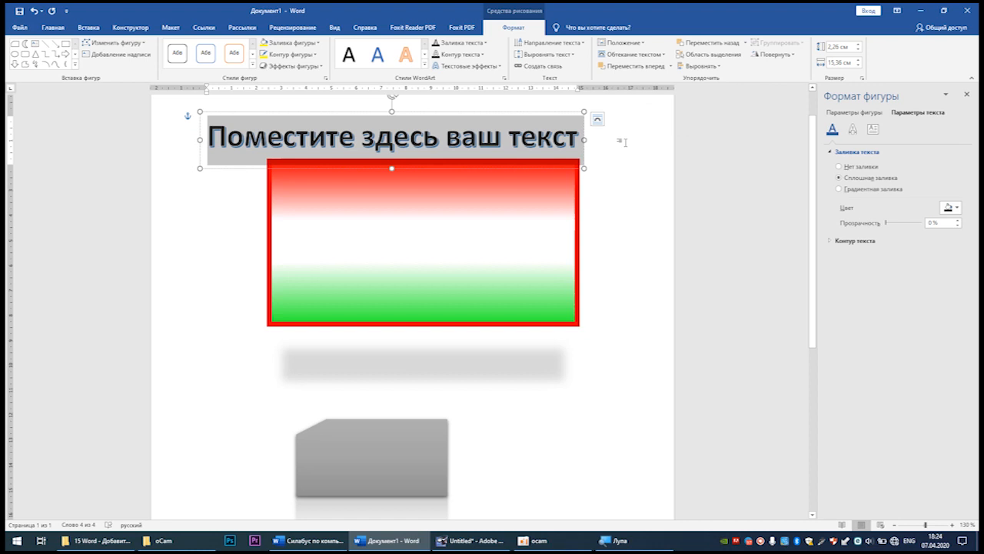
type("LOGO")
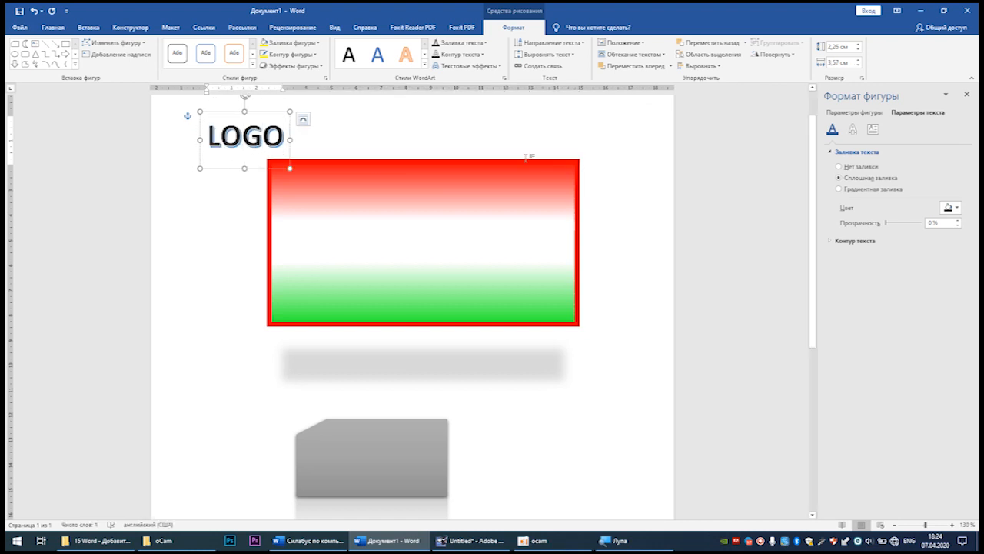
Step: Move the LOGO text onto the gray card shape and change its WordArt style to white with an orange outline and shadow
left_click_drag(259, 169, 387, 490)
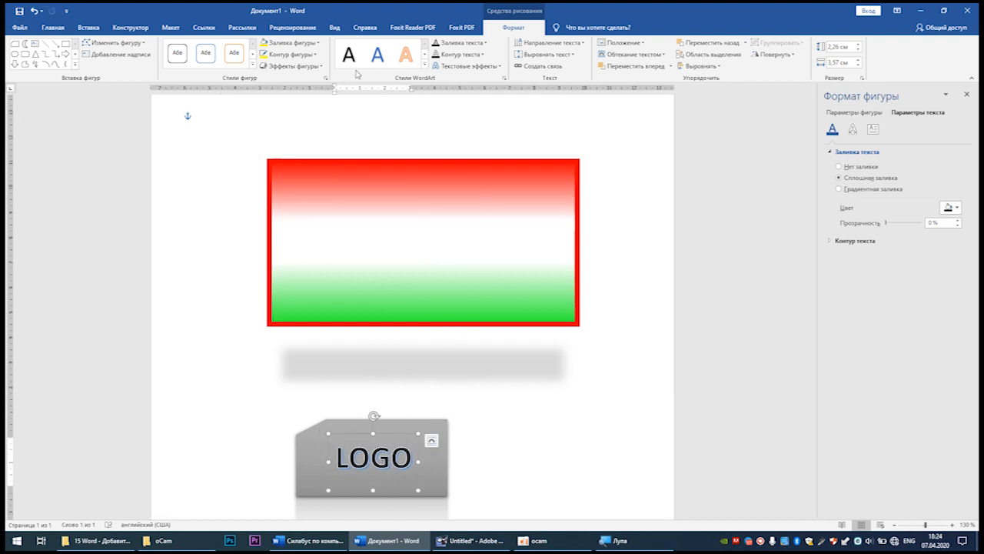
left_click(424, 66)
left_click(434, 111)
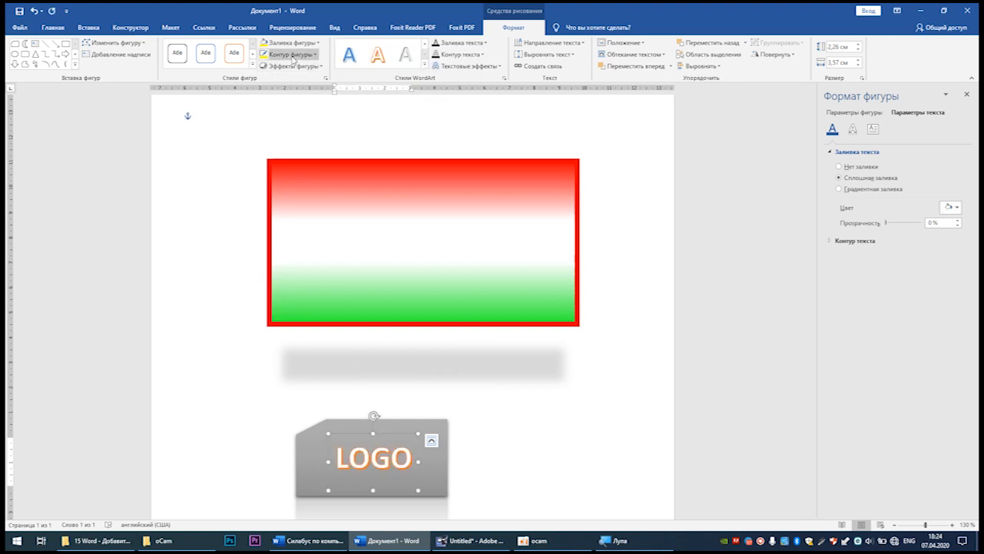
Step: Apply the green glow variant from the third row as a shape effect on the LOGO text box
left_click(293, 66)
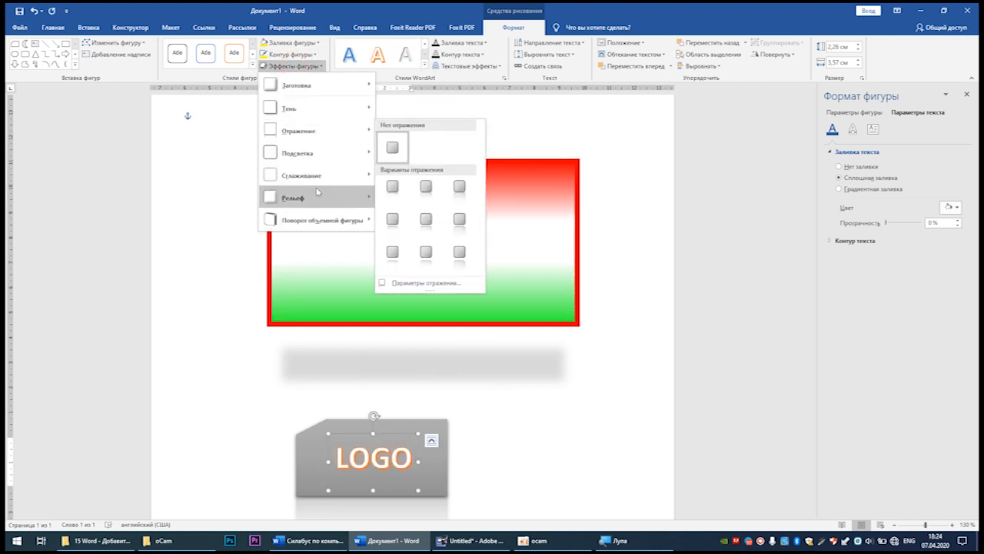
mouse_move(338, 197)
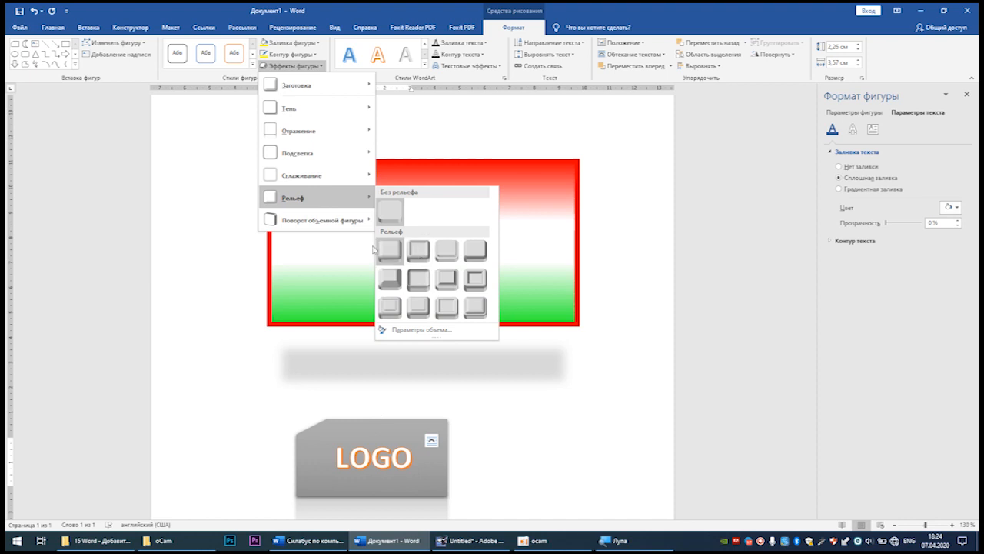
mouse_move(331, 154)
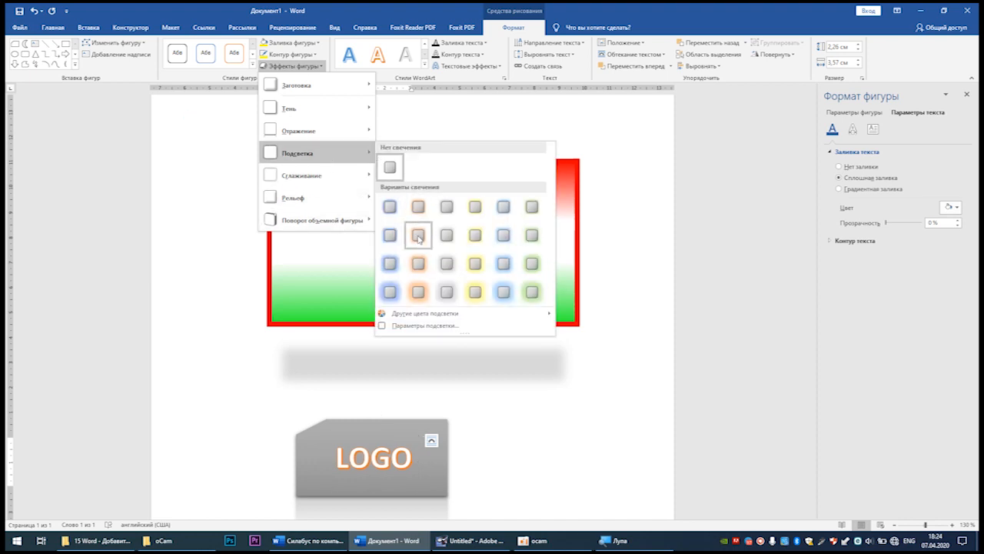
left_click(530, 265)
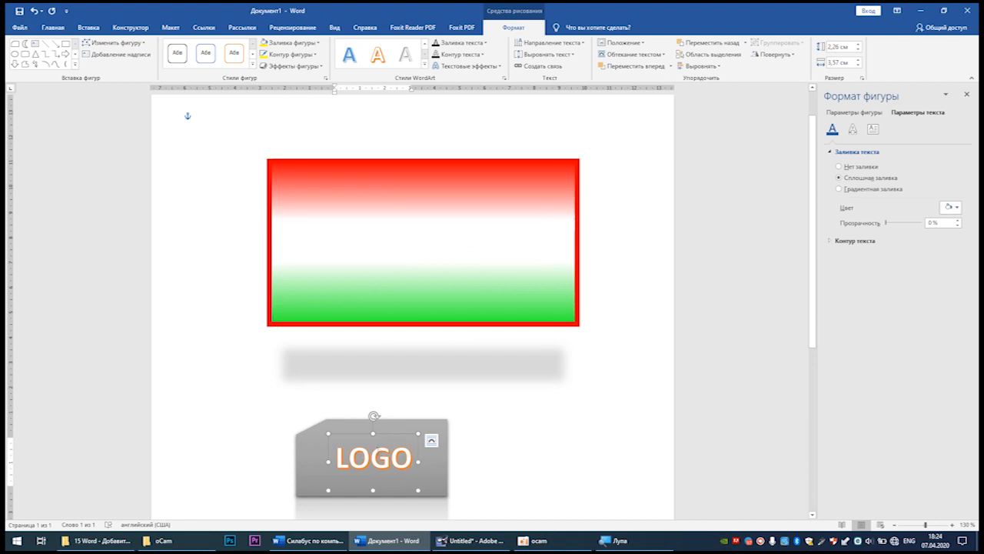
Step: Move the LOGO text off the gray card shape onto the blank page and back onto the shape
left_click_drag(379, 435, 517, 407)
left_click(596, 411)
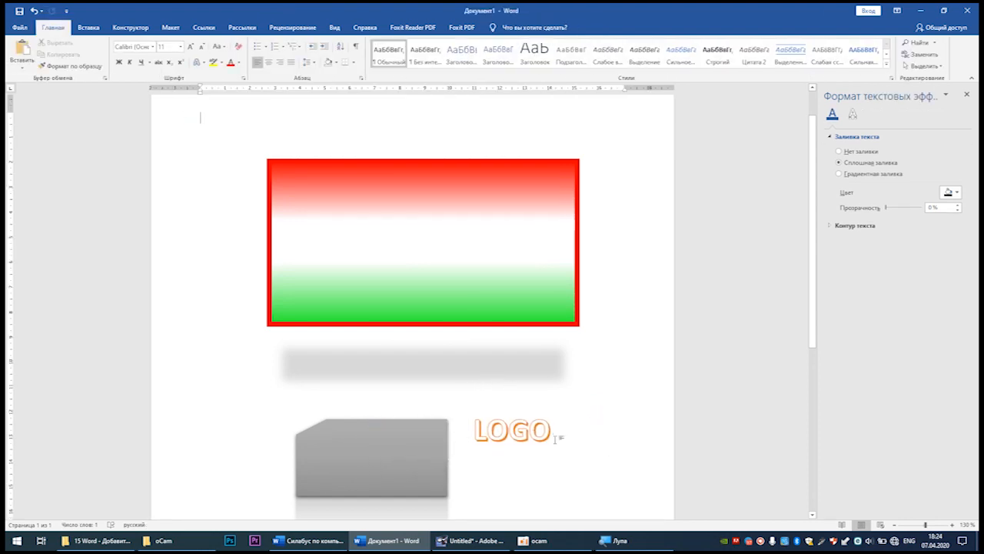
left_click(532, 432)
left_click_drag(542, 409, 409, 430)
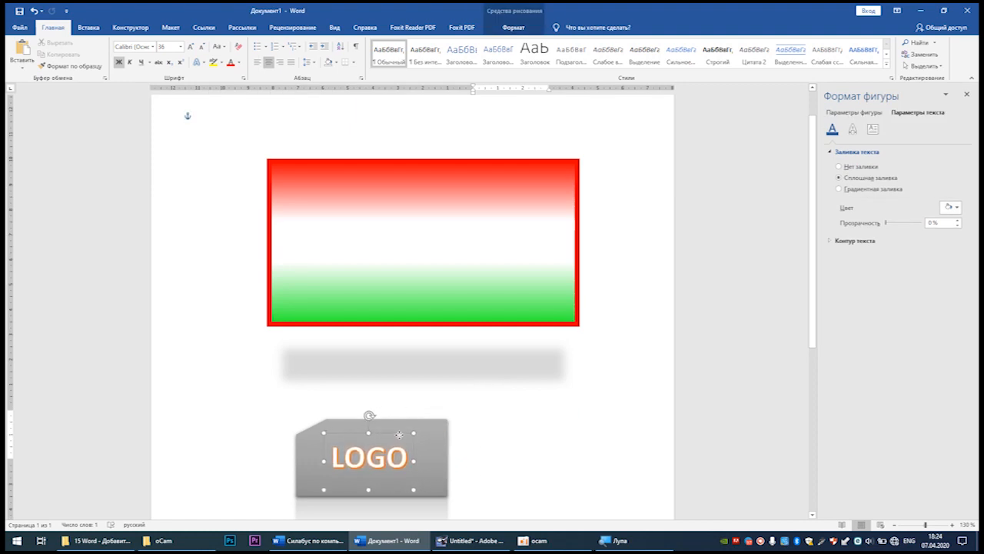
Step: Group the LOGO text with the gray card shape and move the group up, just beneath the rectangle's shadow
left_click(307, 457, "shift")
right_click(307, 457)
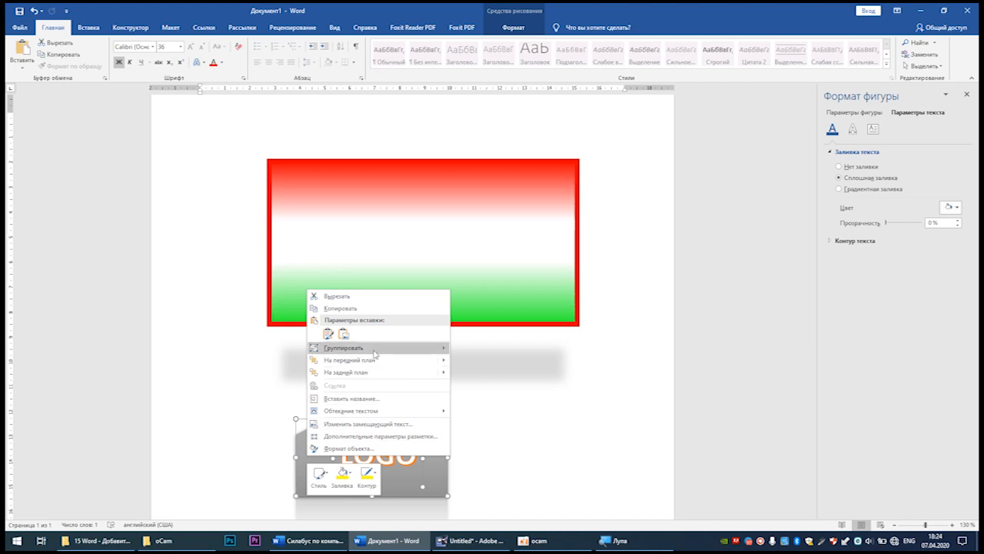
mouse_move(374, 353)
left_click(464, 348)
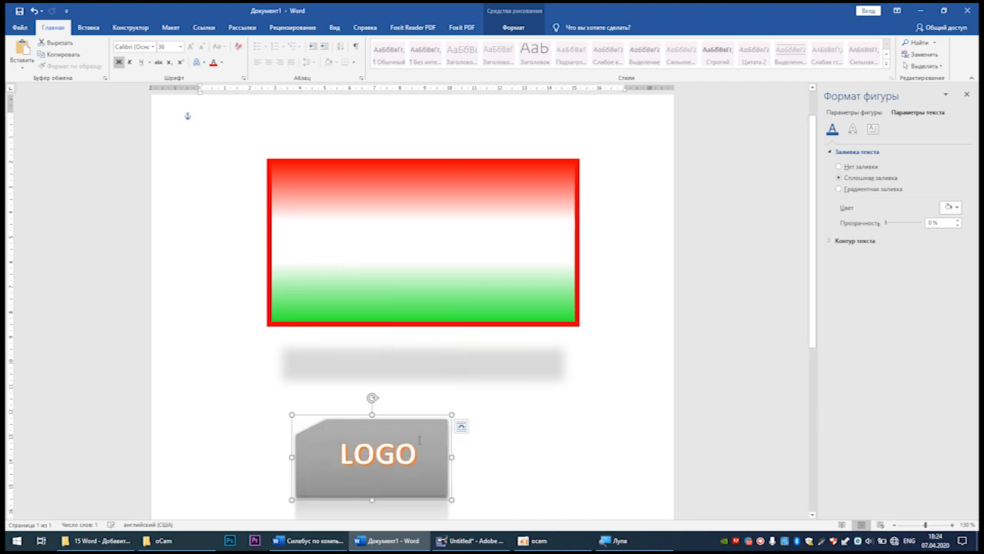
left_click_drag(451, 446, 434, 412)
left_click(512, 442)
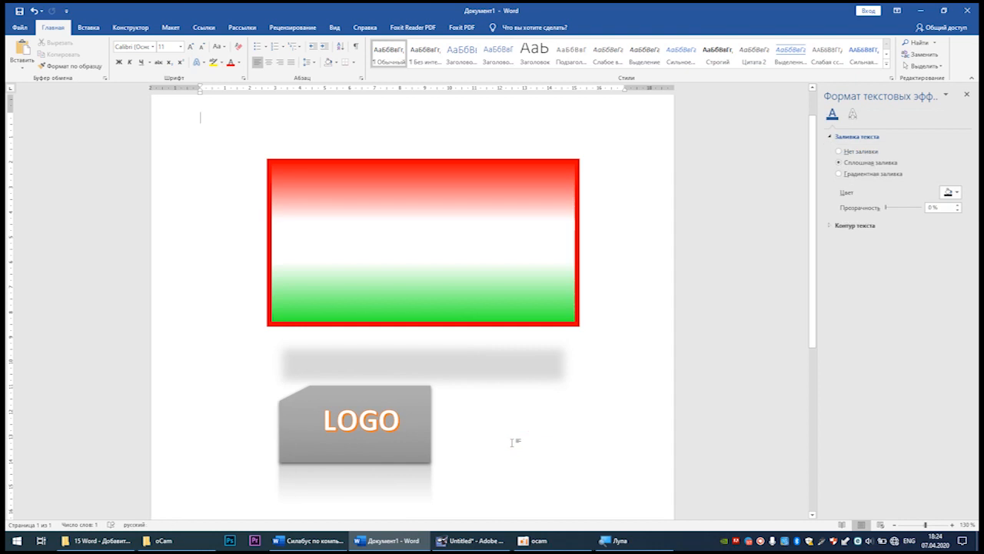
Step: Replace the large rectangle's gradient with a solid gray theme colour fill
left_click(498, 282)
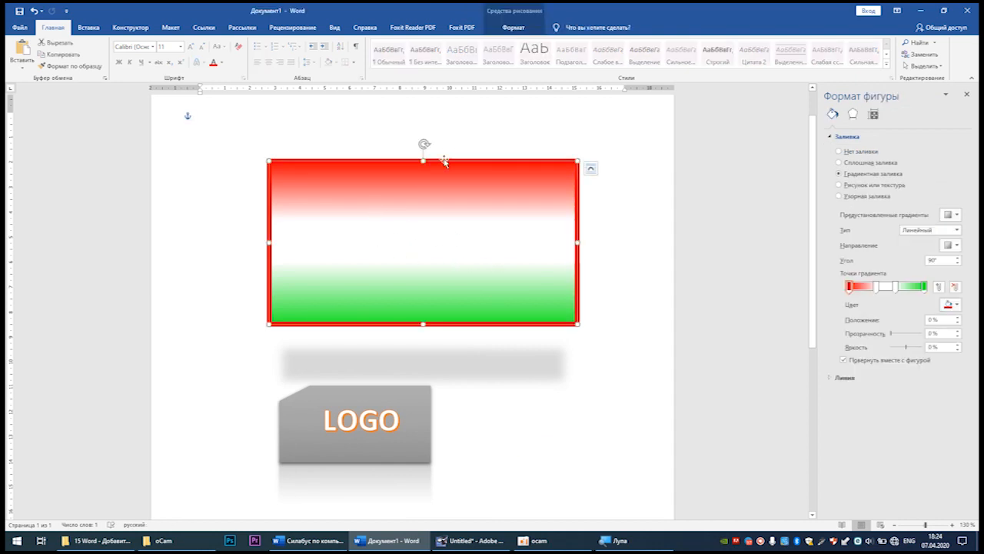
left_click(514, 28)
left_click(314, 43)
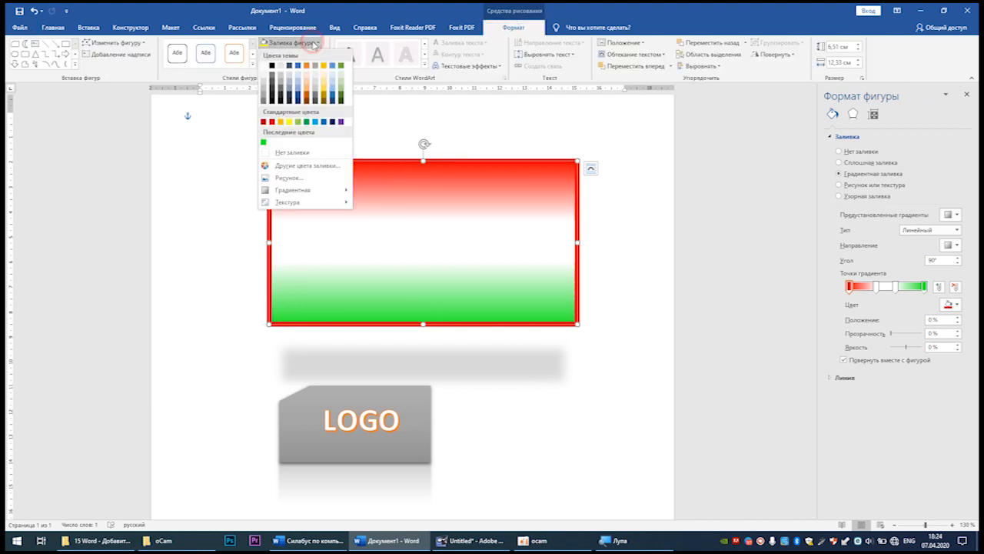
left_click(285, 91)
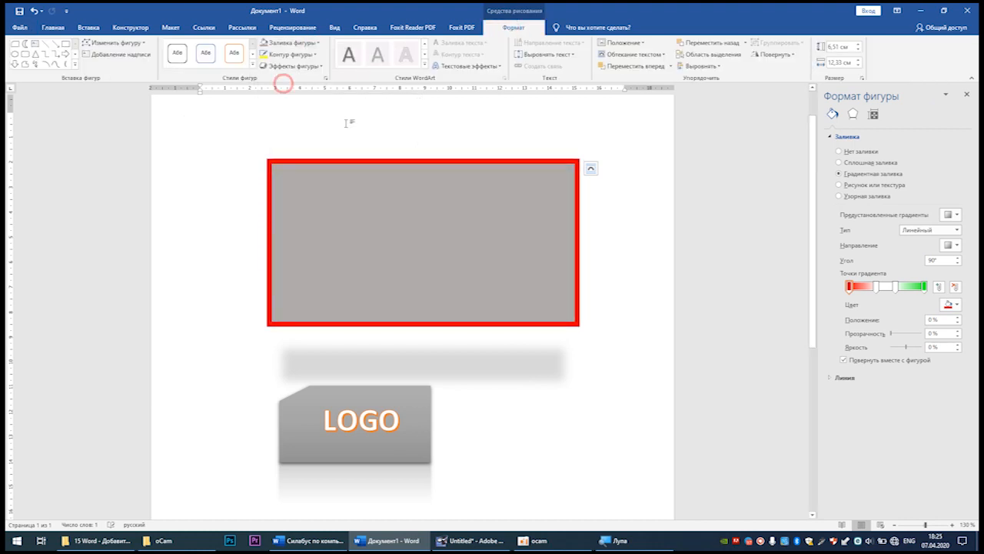
Step: Add the text "Матн" inside the large gray rectangle
right_click(349, 193)
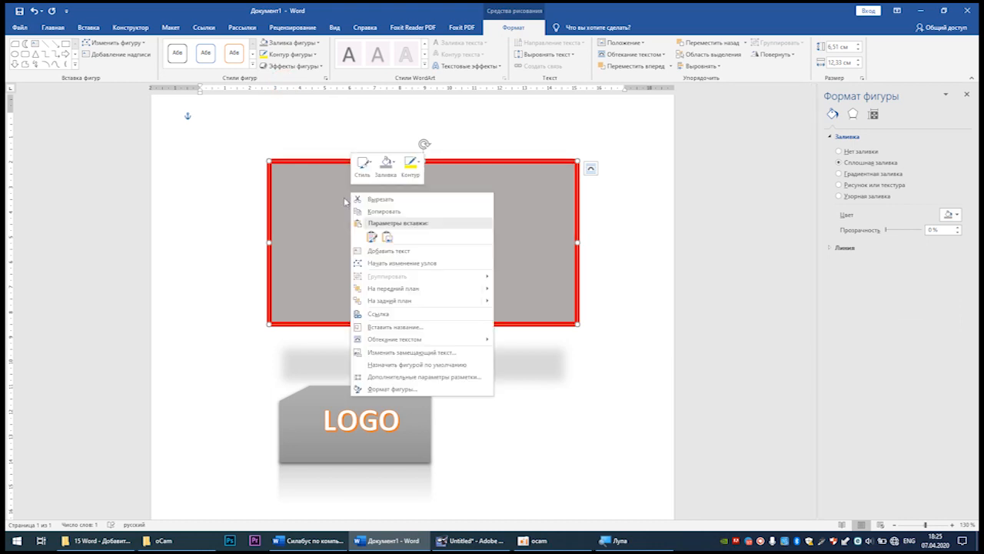
left_click(381, 251)
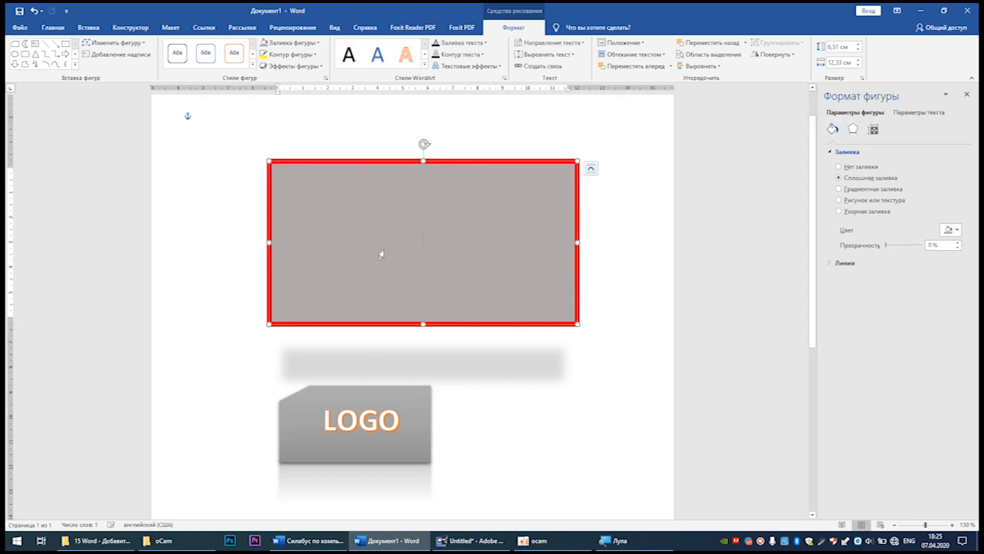
type("М")
Step: Enlarge the whole "Матн" text to 28 pt and apply a bold blue preset text effect with a light outline
key("ctrl+a")
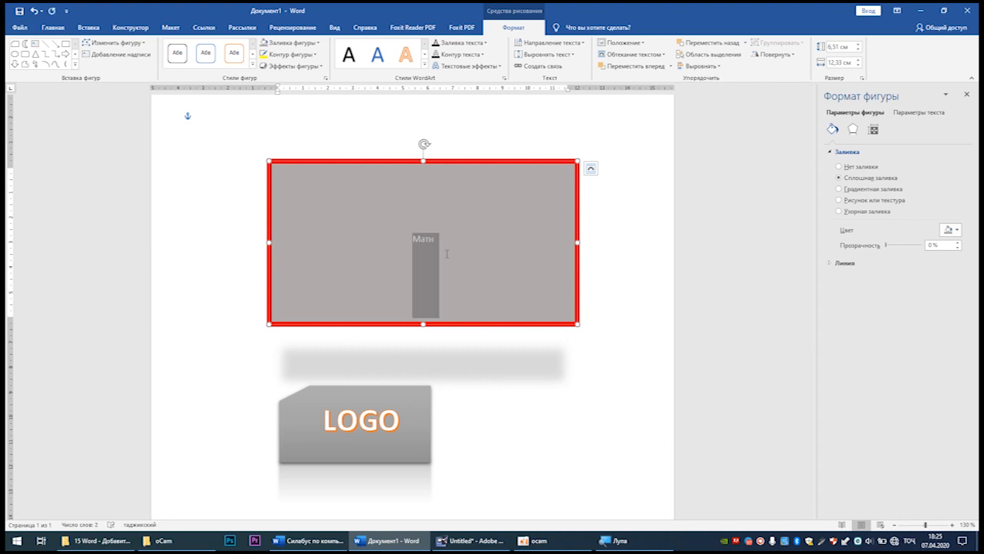
left_click(53, 27)
left_click(191, 47)
left_click(191, 47)
left_click(190, 47)
left_click(190, 47)
left_click(191, 47)
left_click(191, 47)
left_click(190, 47)
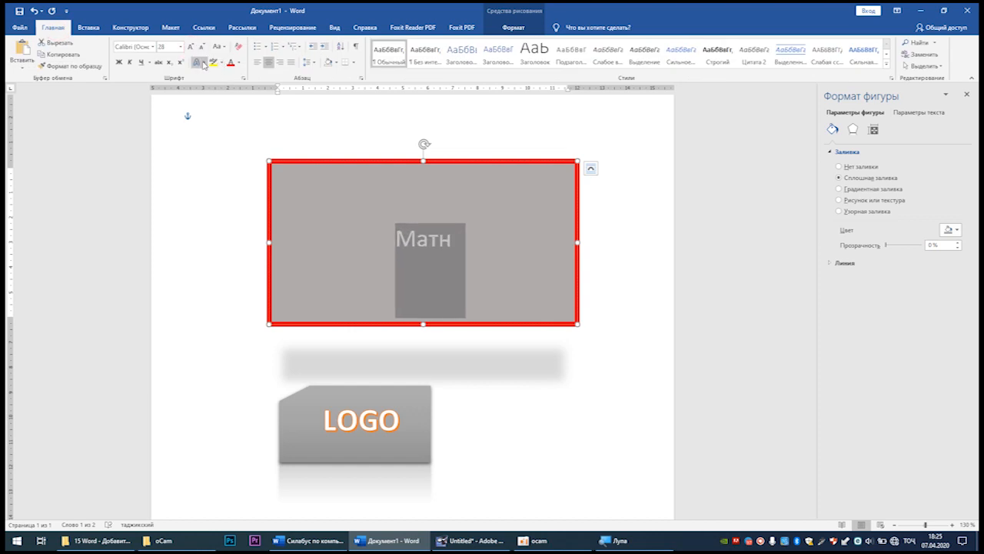
left_click(203, 64)
left_click(264, 142)
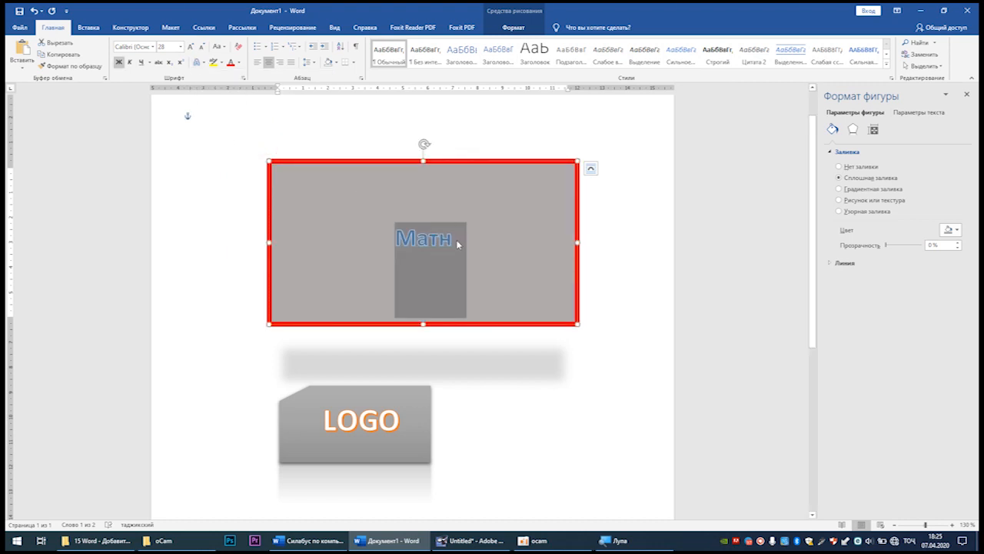
Step: Try the top, middle and bottom vertical alignments on the "Матн" text inside the rectangle
left_click(514, 27)
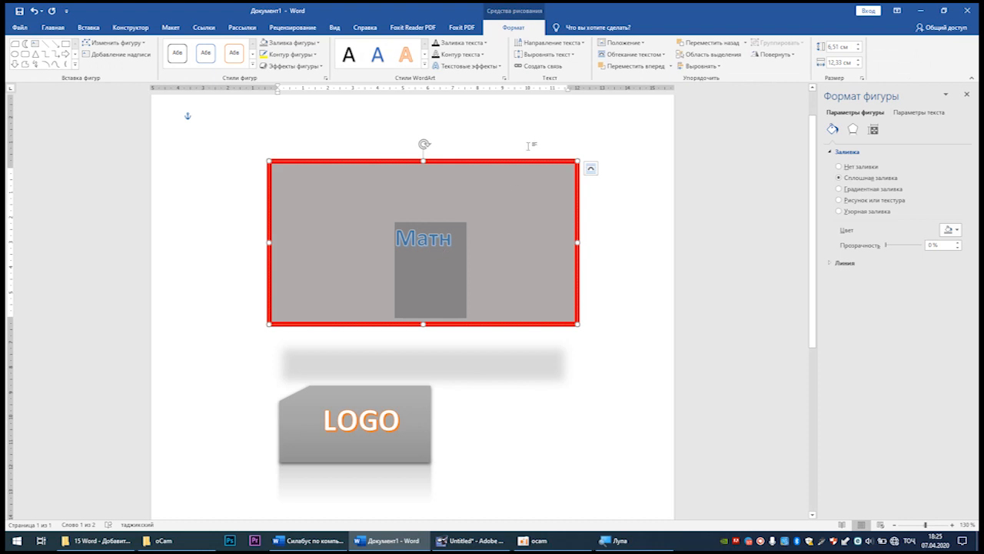
left_click(571, 56)
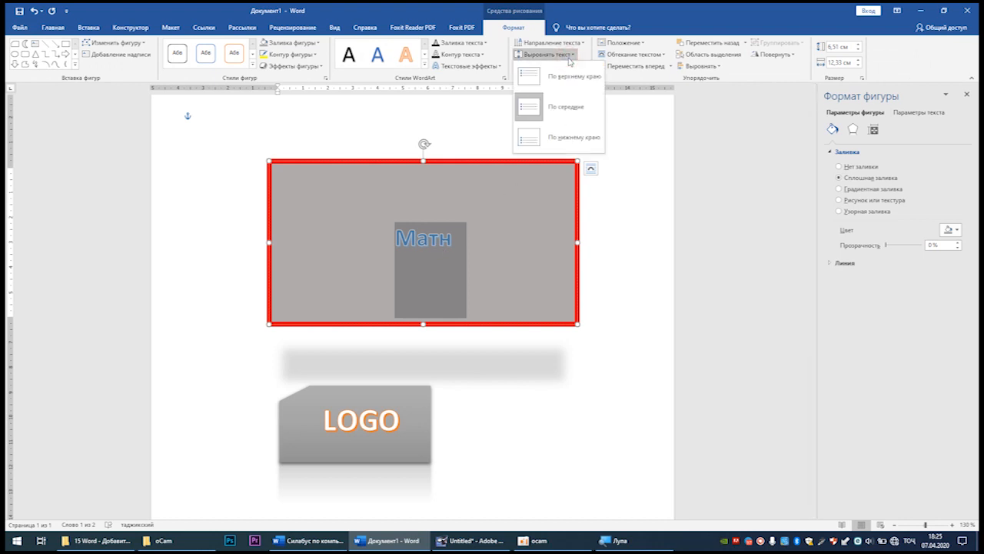
left_click(570, 71)
left_click(546, 55)
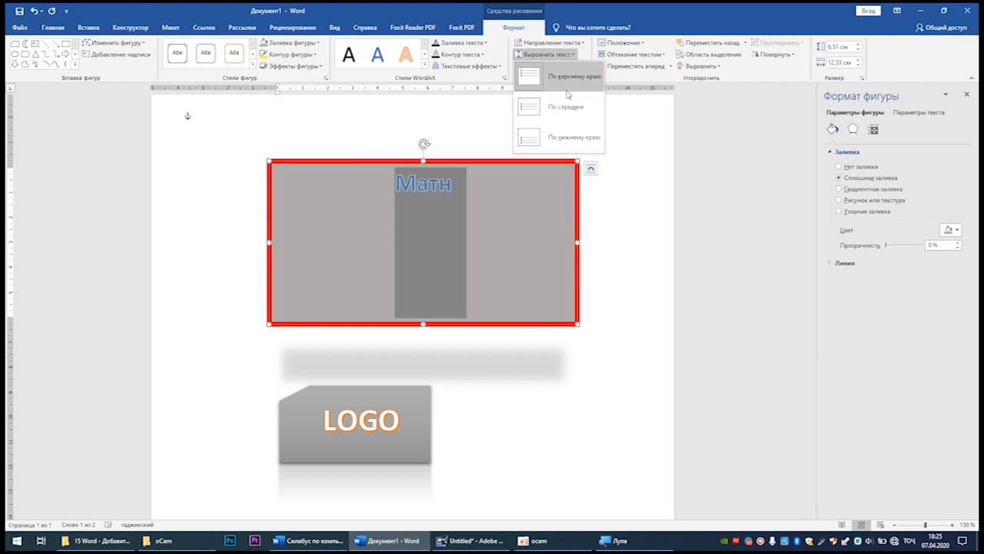
left_click(566, 106)
left_click(547, 54)
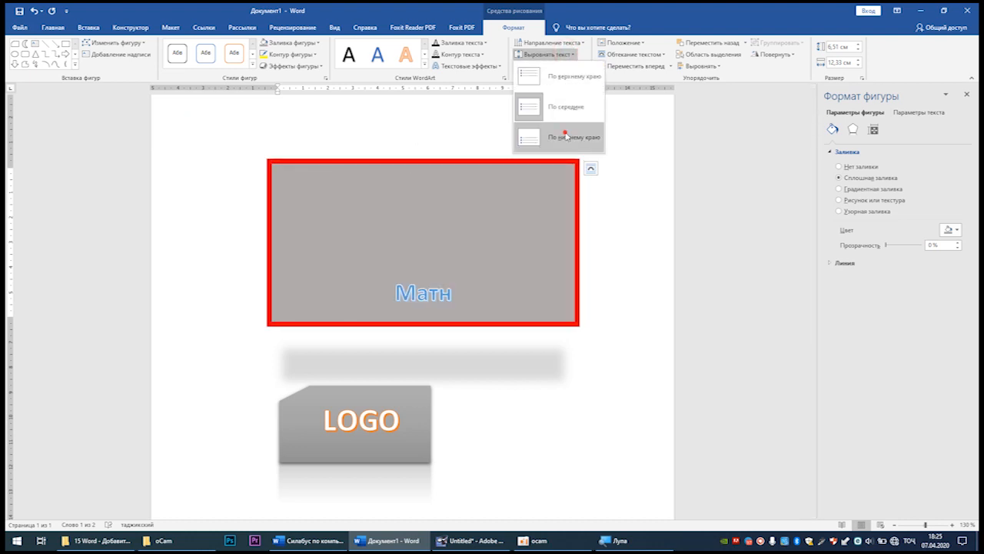
left_click(571, 132)
Step: Rotate the "Матн" text direction by 90° and by 270°, and set it back to horizontal
left_click(553, 43)
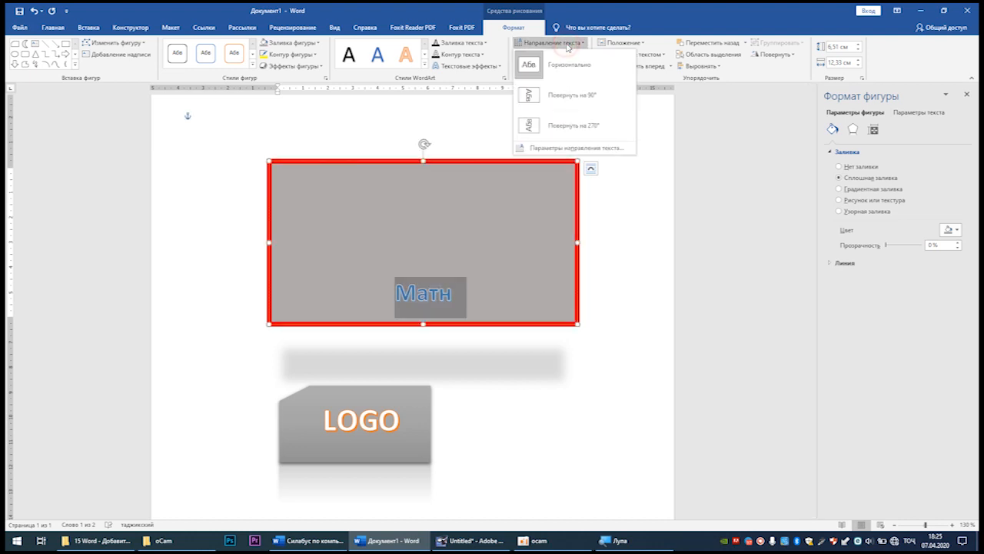
left_click(569, 94)
left_click(572, 43)
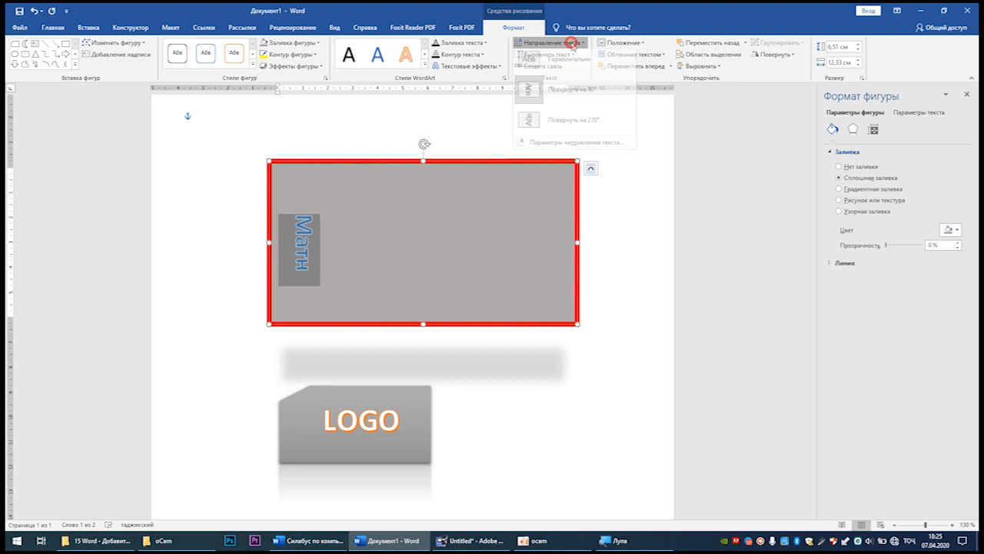
left_click(568, 123)
left_click(560, 43)
left_click(561, 62)
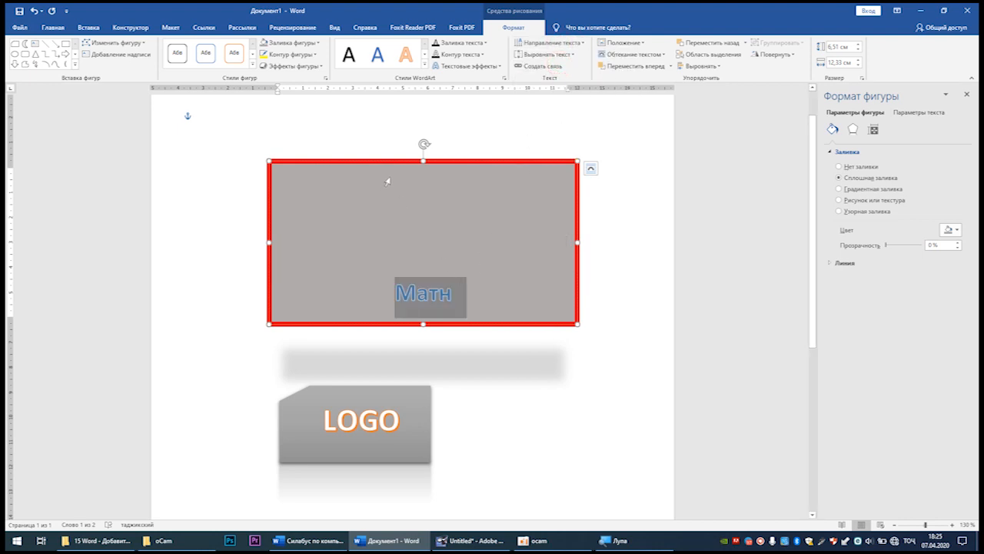
Step: Align the "Матн" text vertically to the middle of the rectangle and deselect the shape
left_click(542, 53)
left_click(558, 105)
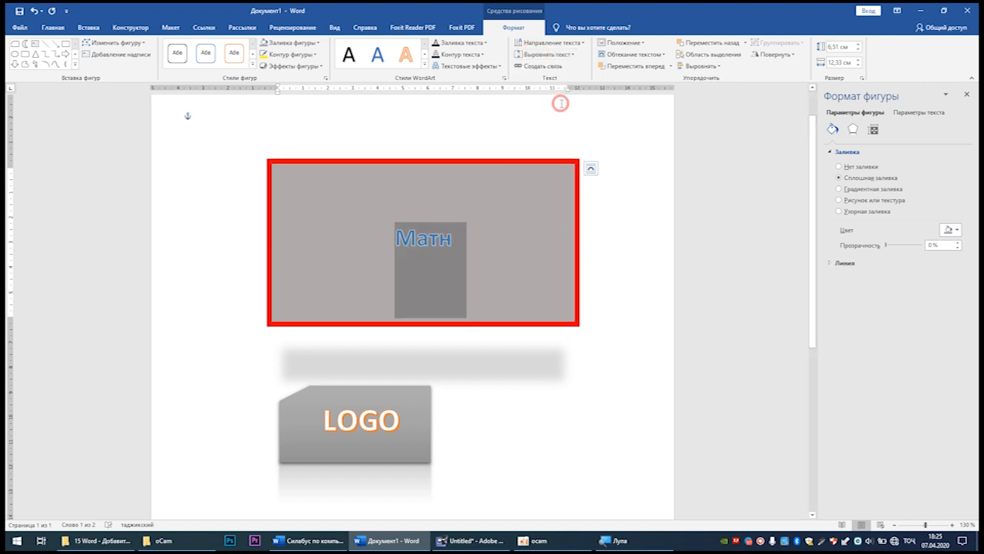
left_click(618, 200)
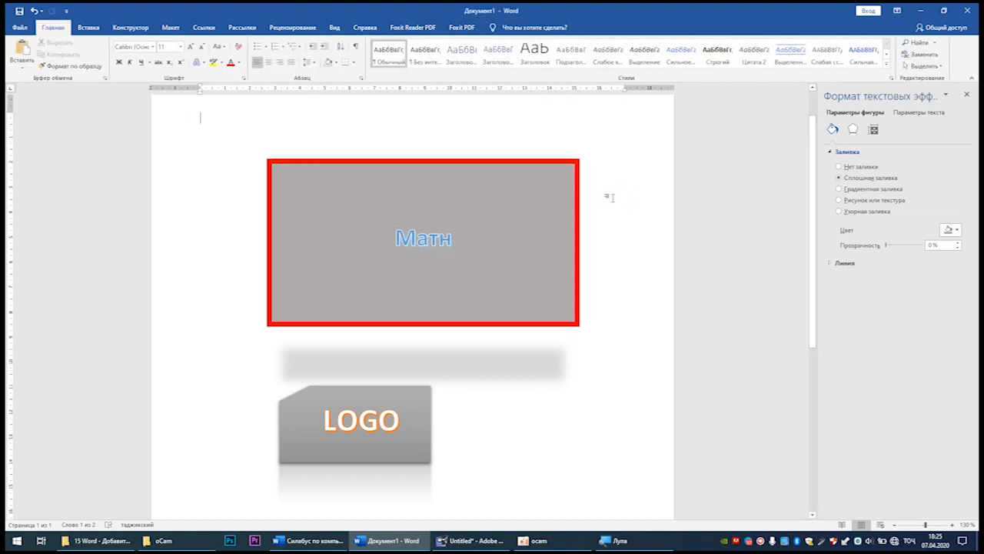
left_click(457, 123)
Step: Draw a near-vertical line about 5.6 cm long left of the rectangle and an elbow connector about 3.5 × 2.7 cm at the shadow's right end
left_click(98, 30)
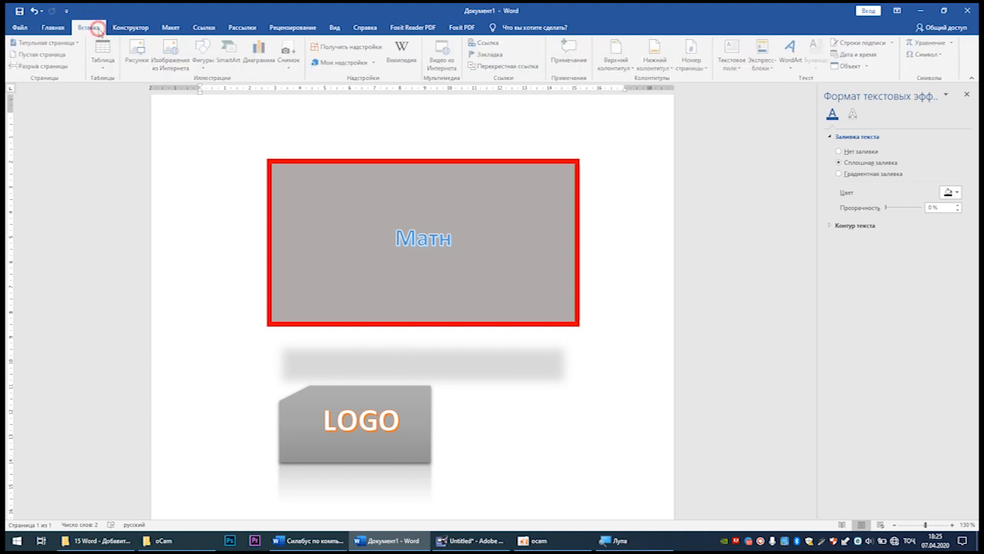
left_click(205, 55)
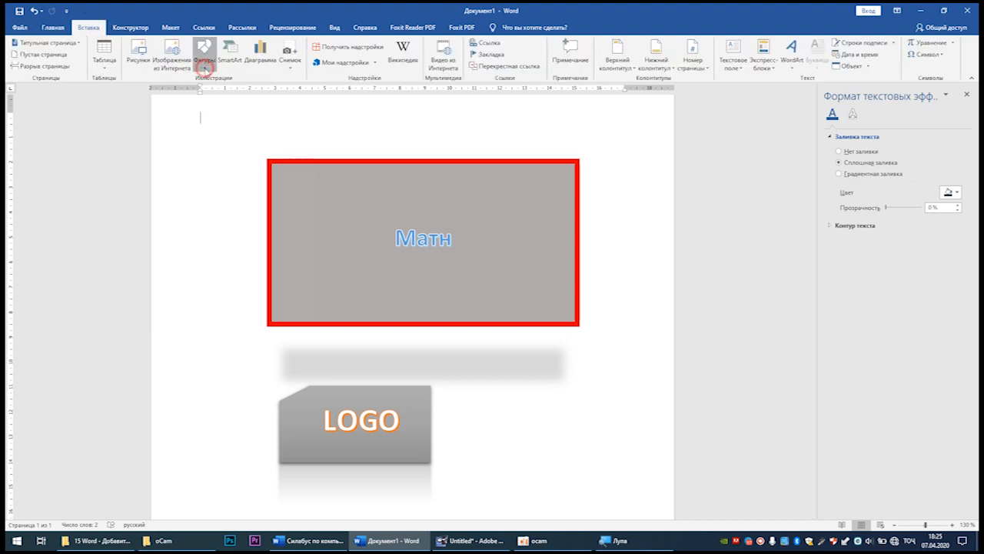
left_click(228, 89)
left_click_drag(210, 232, 214, 370)
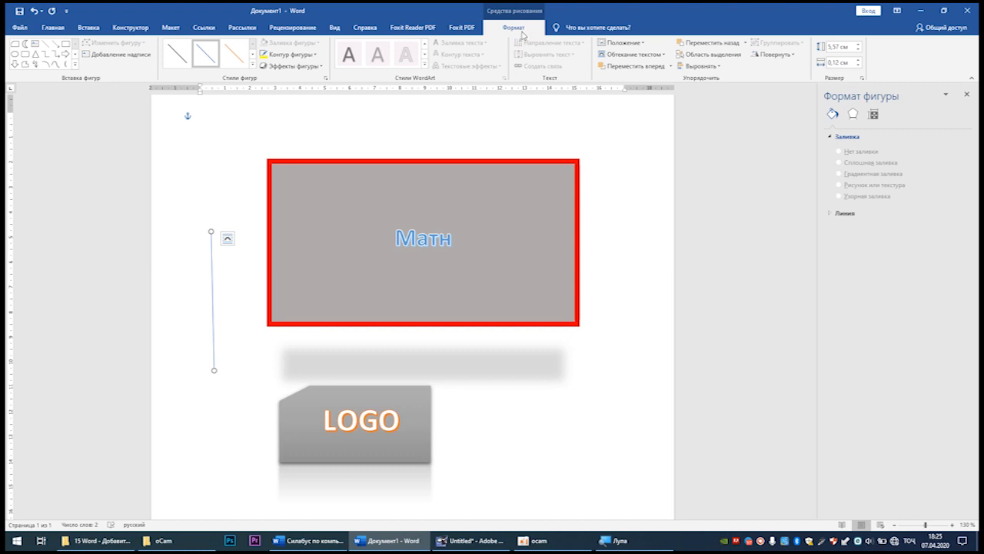
left_click(45, 55)
mouse_move(602, 435)
left_mouse_down()
mouse_move(625, 500)
mouse_move(535, 346)
left_mouse_up()
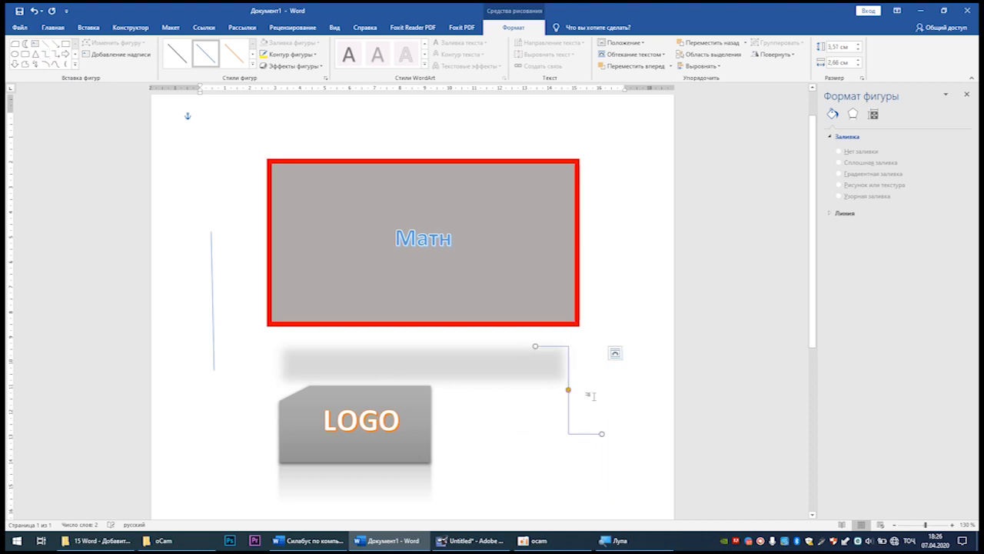
Step: Change the large red-outlined rectangle into a teardrop shape
left_click(387, 324)
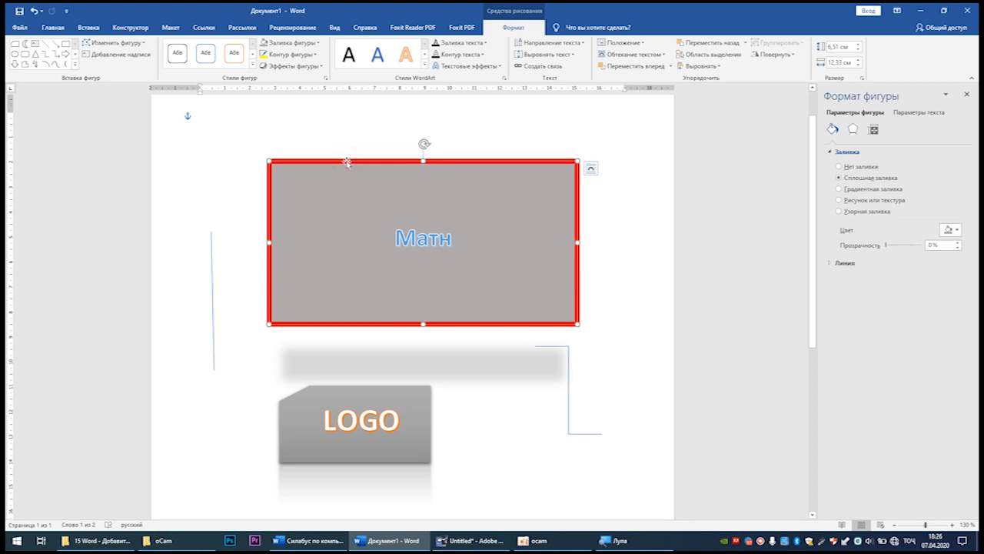
left_click(116, 44)
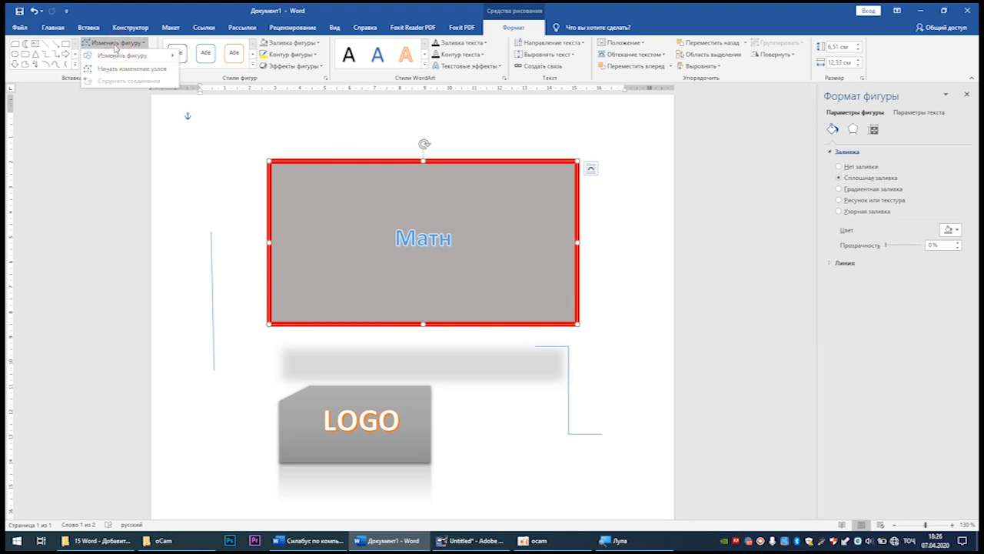
mouse_move(115, 56)
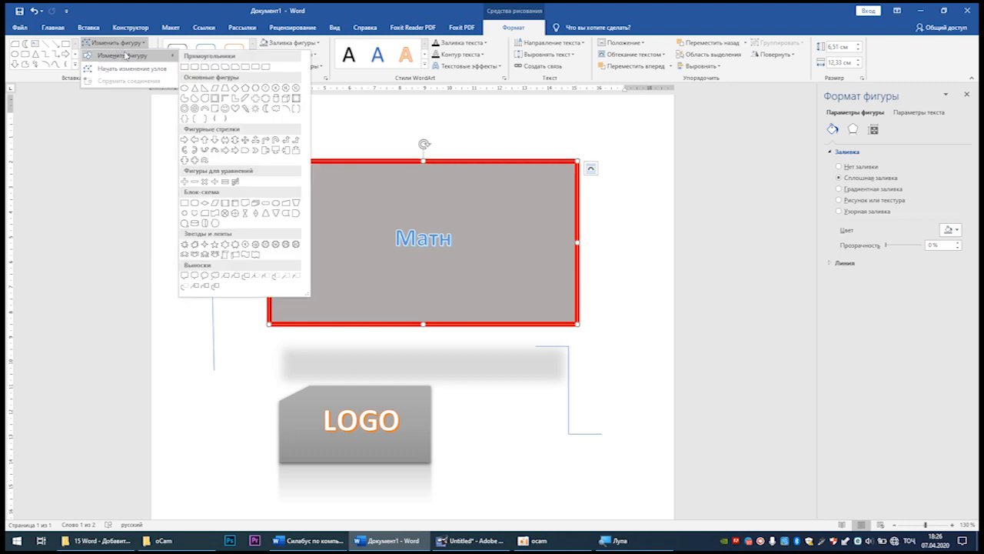
left_click(196, 97)
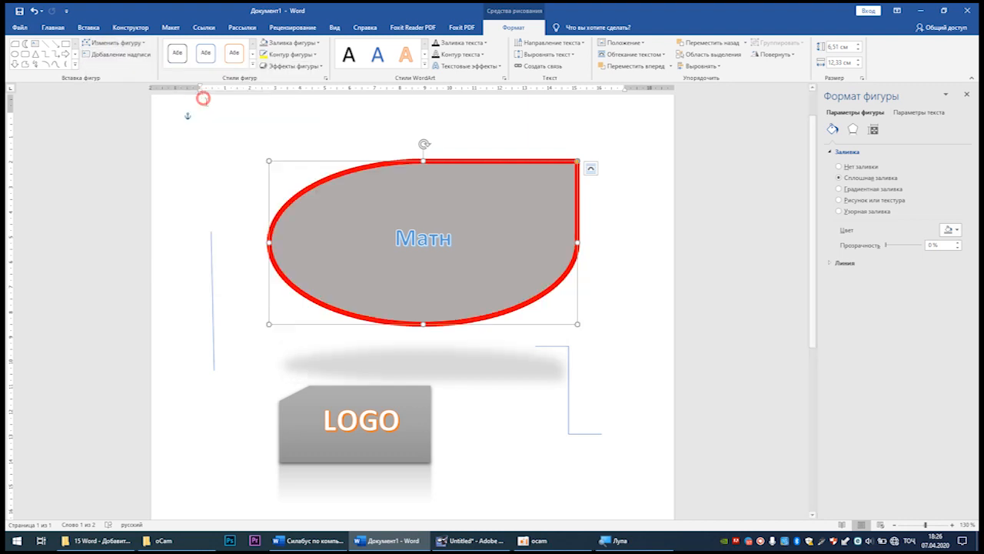
Step: Change the "Матн" shape into a pentagon block arrow pointing right
left_click(128, 44)
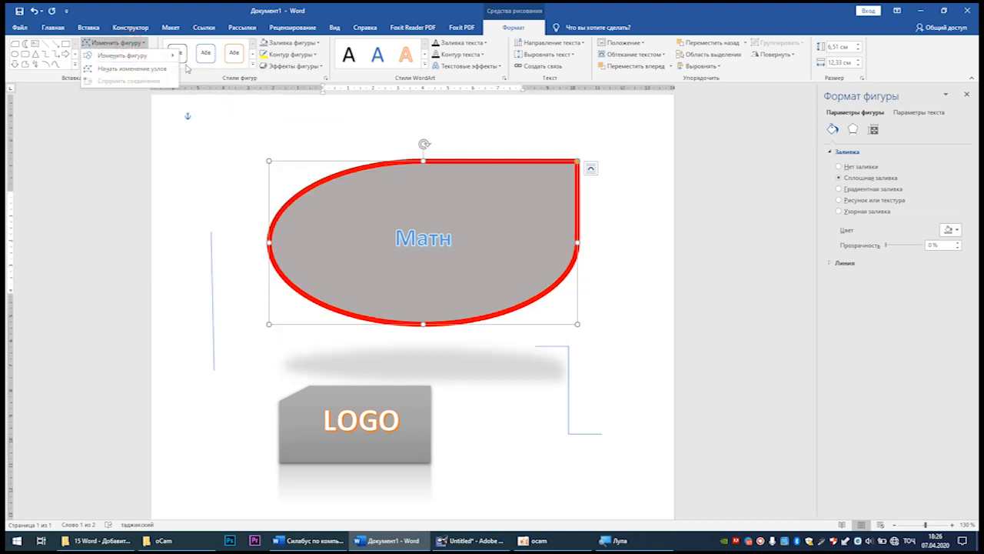
left_click(136, 55)
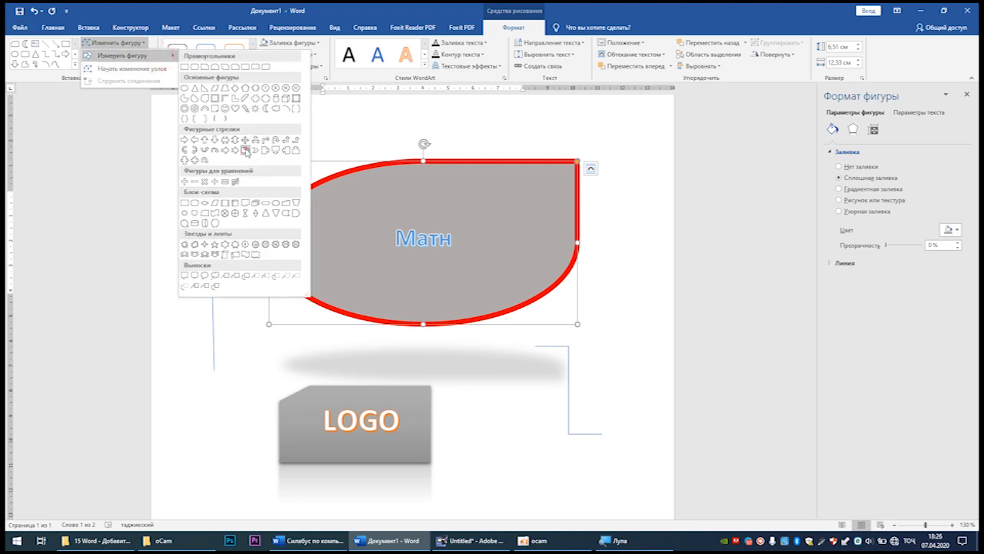
left_click(244, 149)
Step: Edit the pentagon arrow's points, moving its upper-right vertex further right and its tip down and left to form a cut lower-right corner
left_click(119, 44)
left_click(138, 71)
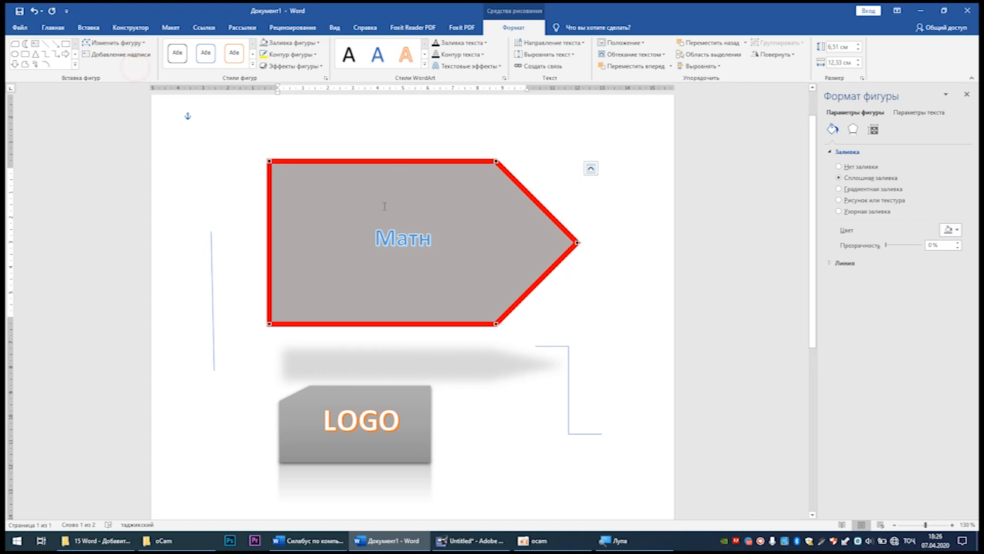
left_click_drag(495, 161, 545, 160)
left_click_drag(577, 242, 542, 295)
left_click(593, 301)
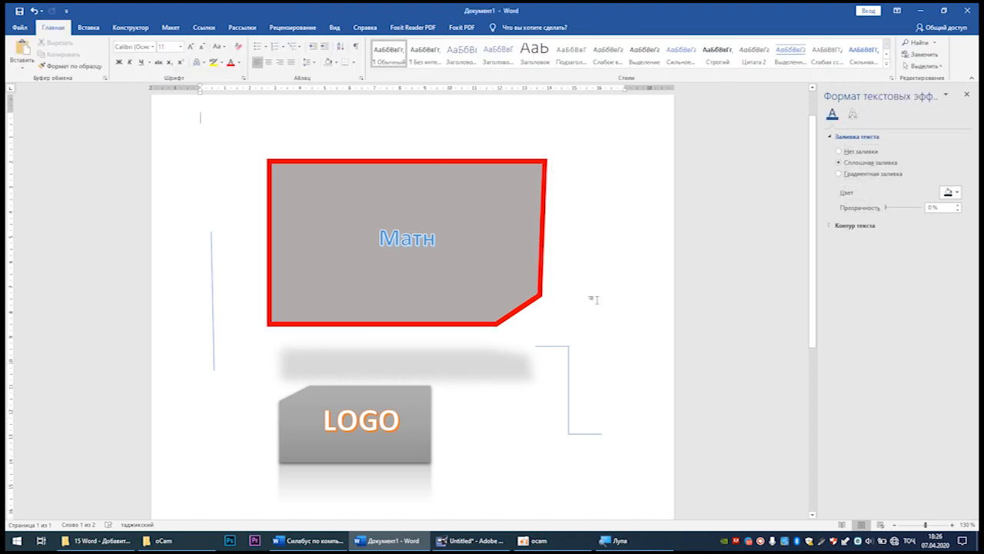
left_click(536, 254)
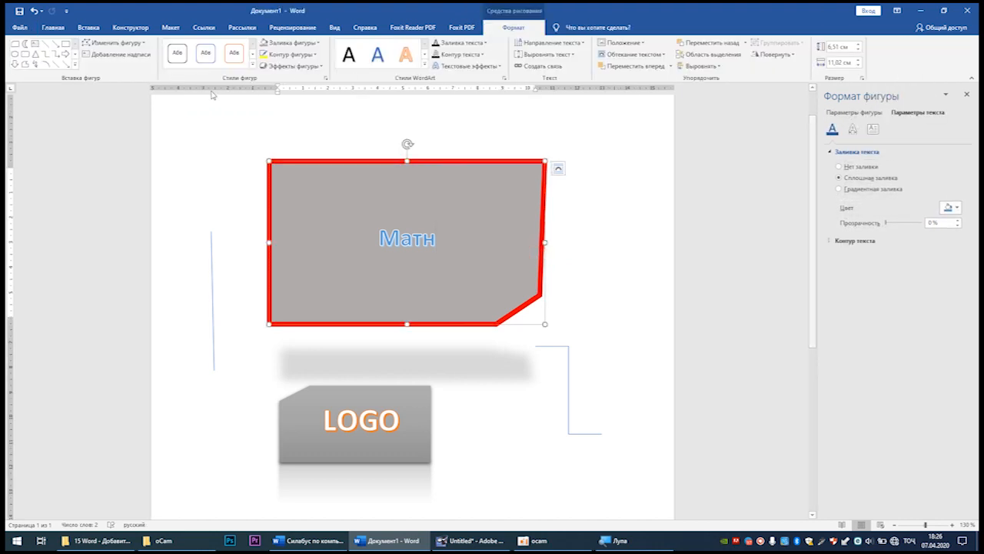
left_click(606, 205)
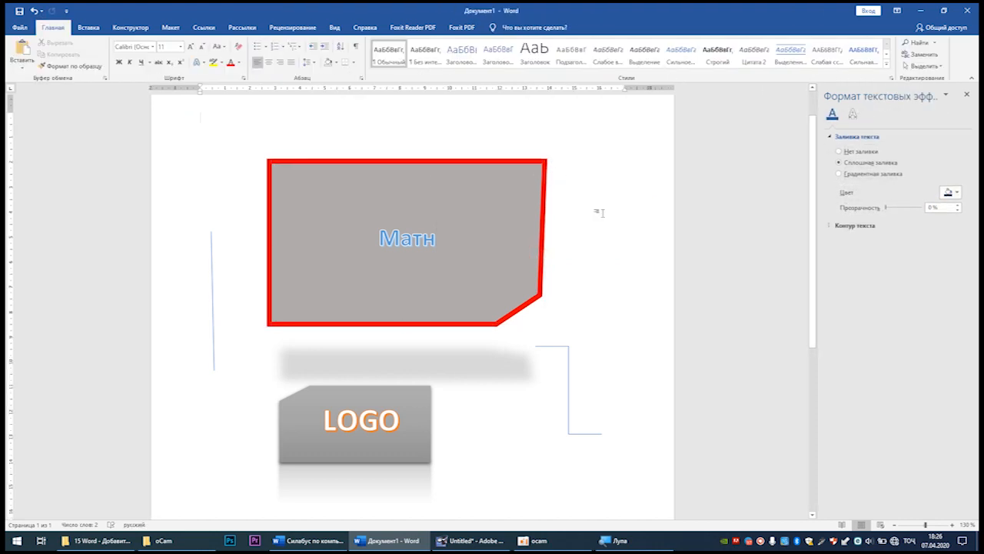
scroll(582, 257, "down", 1)
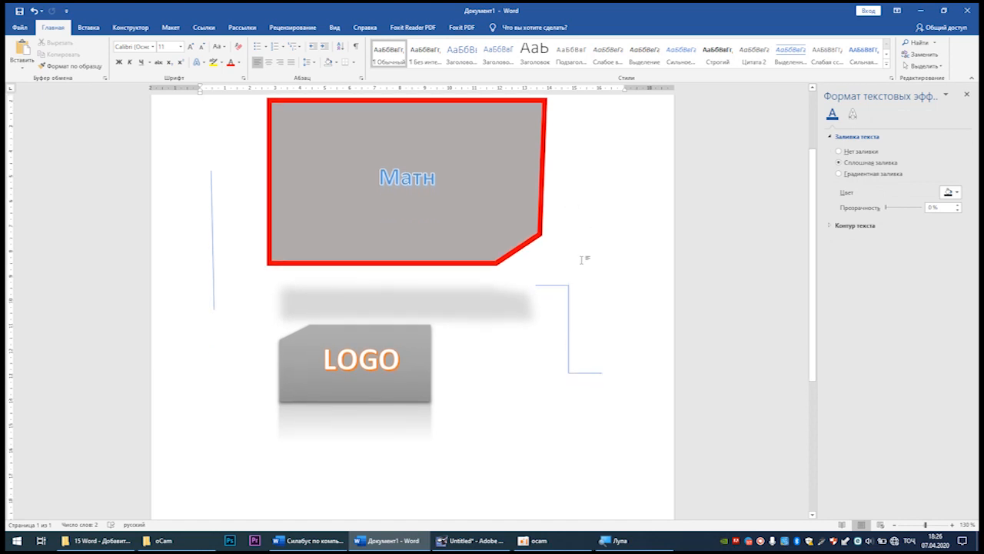
scroll(584, 259, "up", 1)
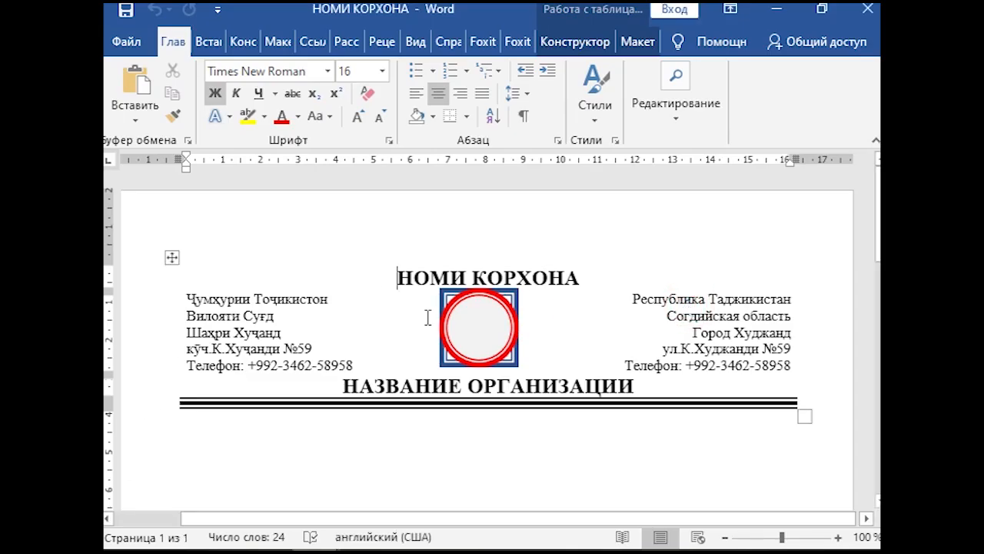
Step: Create a new blank document from the window with the НОМИ КОРХОНА letterhead
left_click(530, 393)
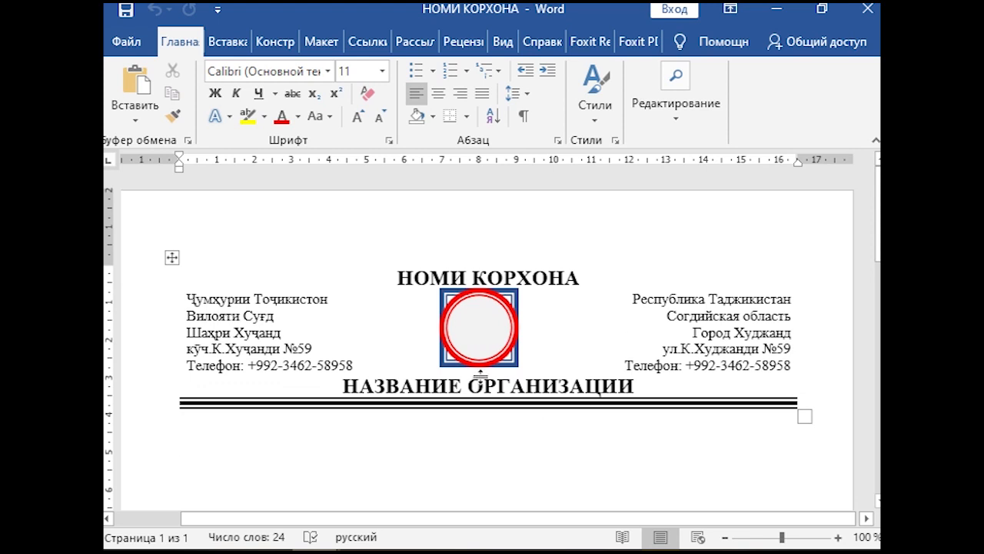
left_click(126, 40)
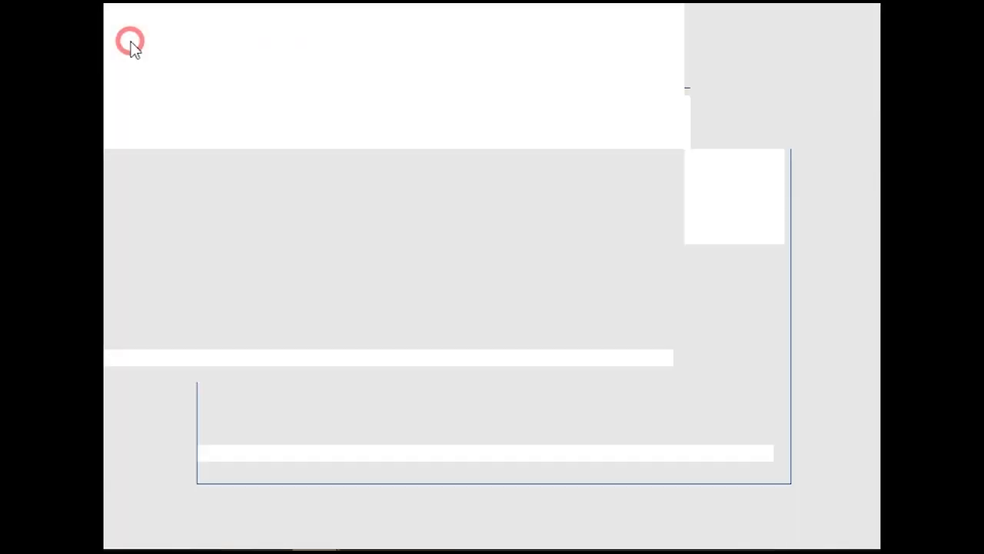
left_click(148, 126)
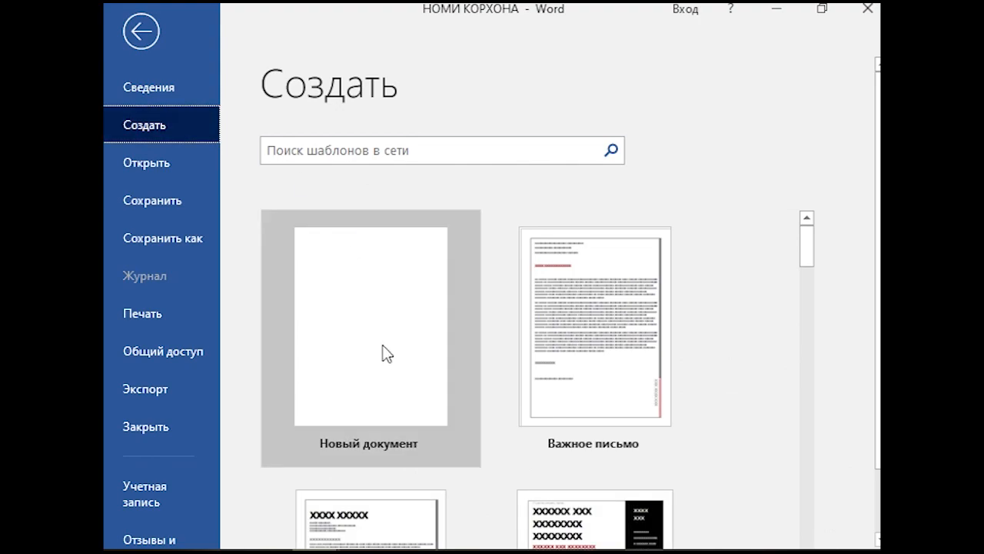
left_click(382, 352)
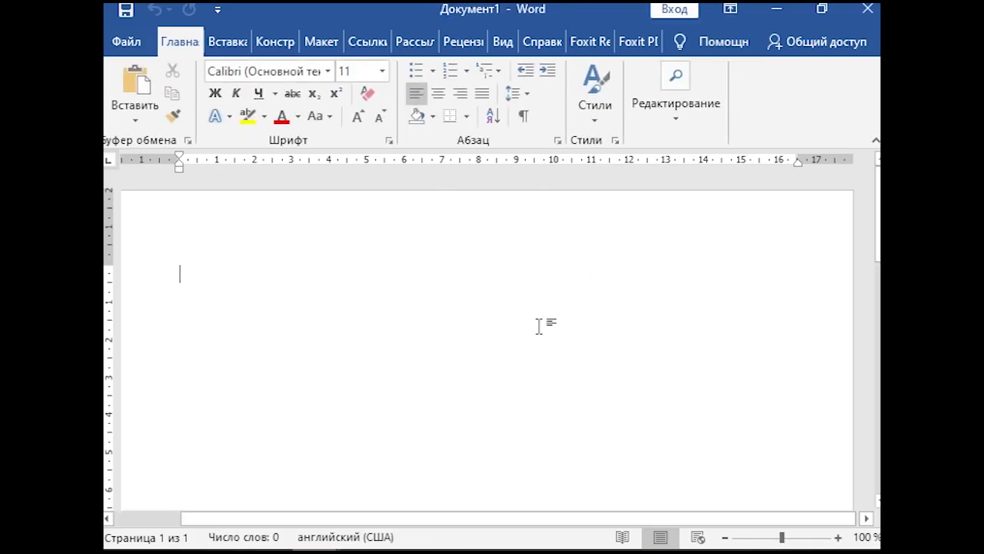
scroll(539, 326, "down", 1)
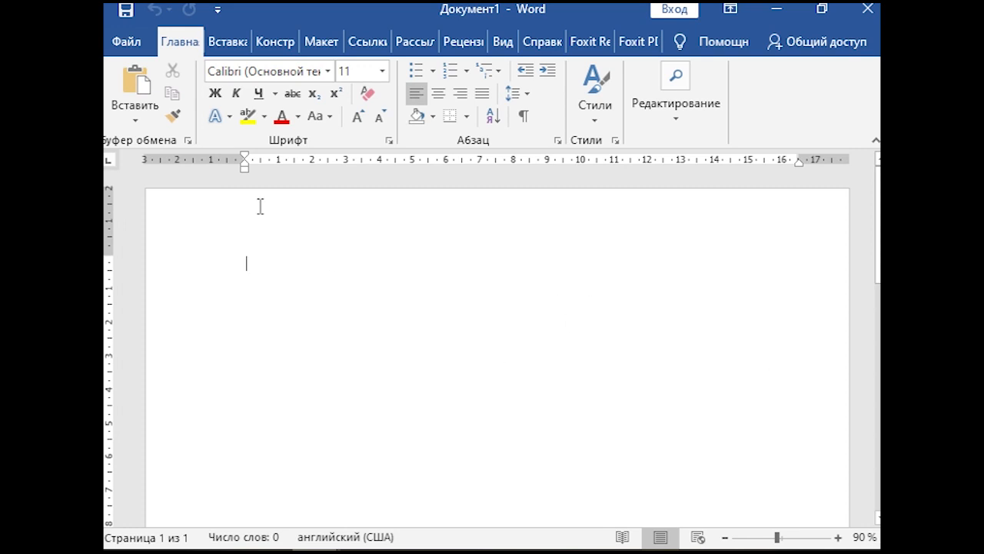
Step: Insert a table with three columns and three rows at the start of the blank document
left_click(234, 41)
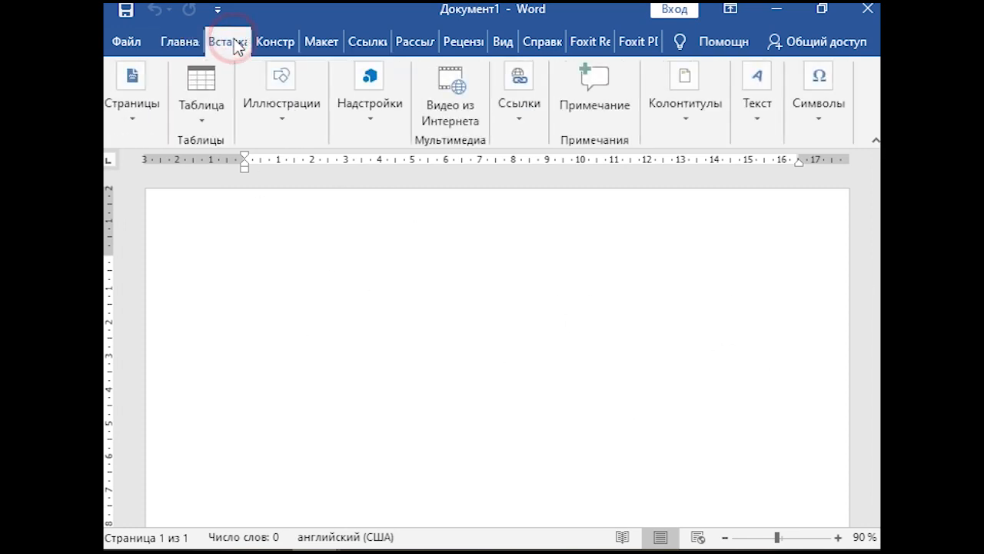
left_click(216, 112)
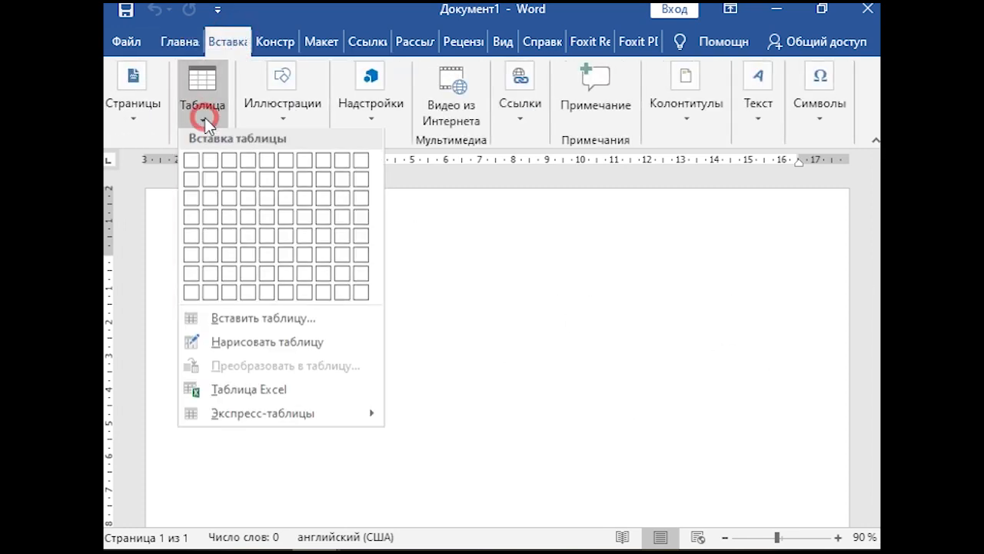
left_click(228, 202)
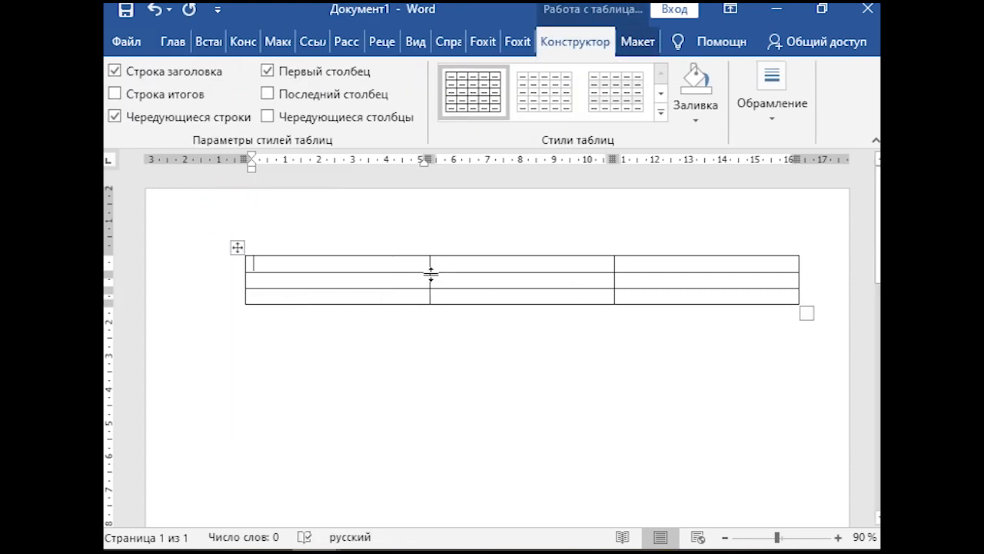
Step: Extend the table's left edge into the page margin and distribute all three columns to equal width
mouse_move(246, 280)
left_click_drag(246, 281, 204, 285)
left_click_drag(289, 264, 656, 275)
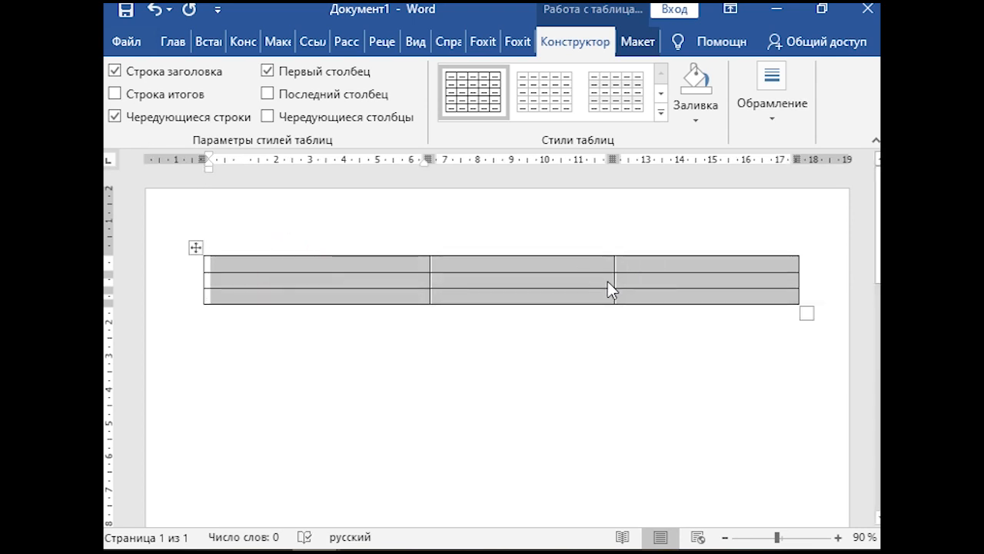
left_click(643, 44)
left_click(606, 121)
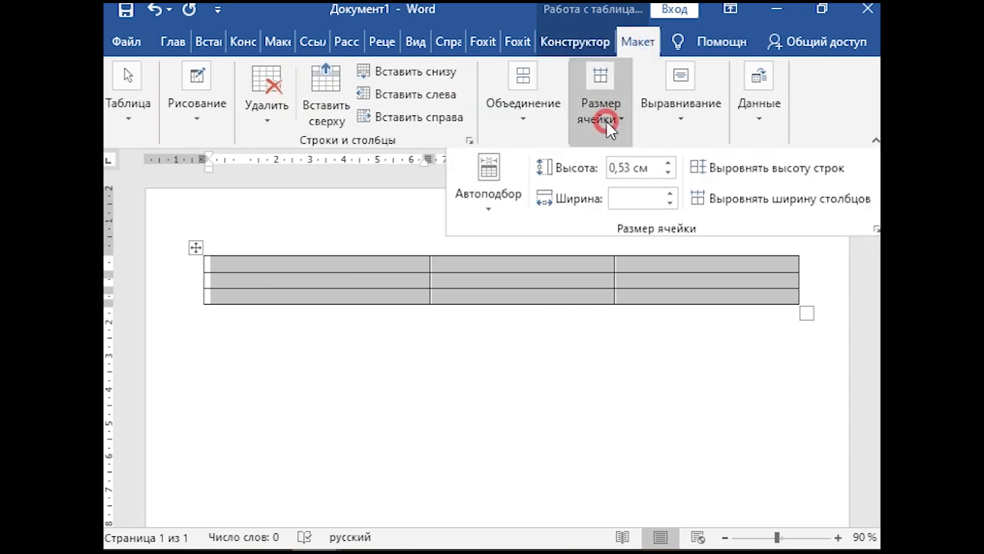
left_click(780, 202)
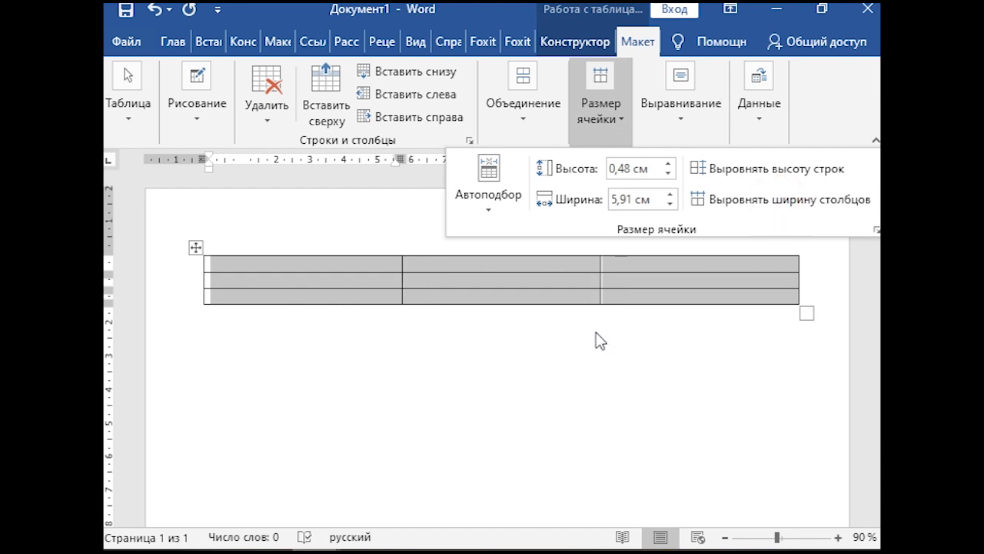
left_click(561, 279)
left_click(268, 281)
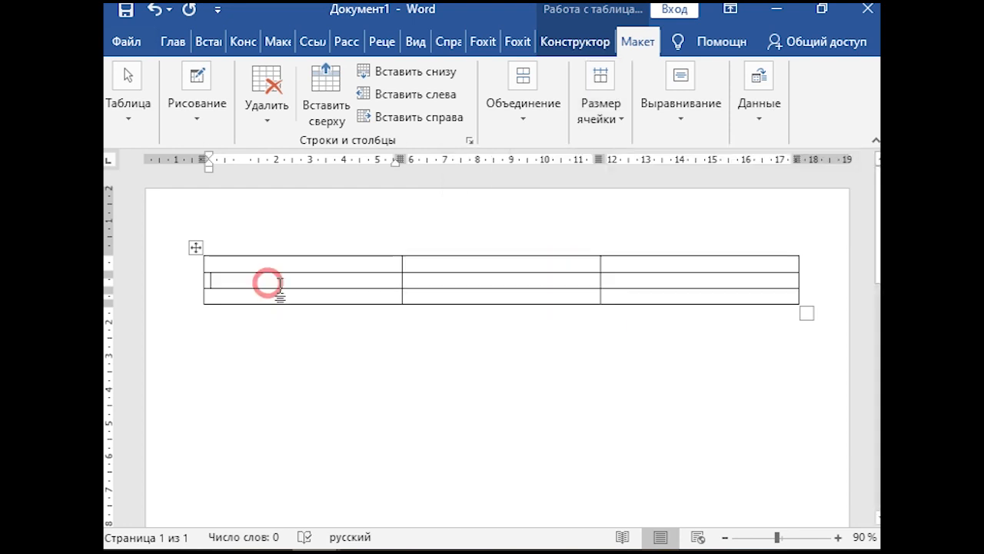
Step: Merge the three cells of the table's top row into one cell
left_click_drag(324, 261, 607, 264)
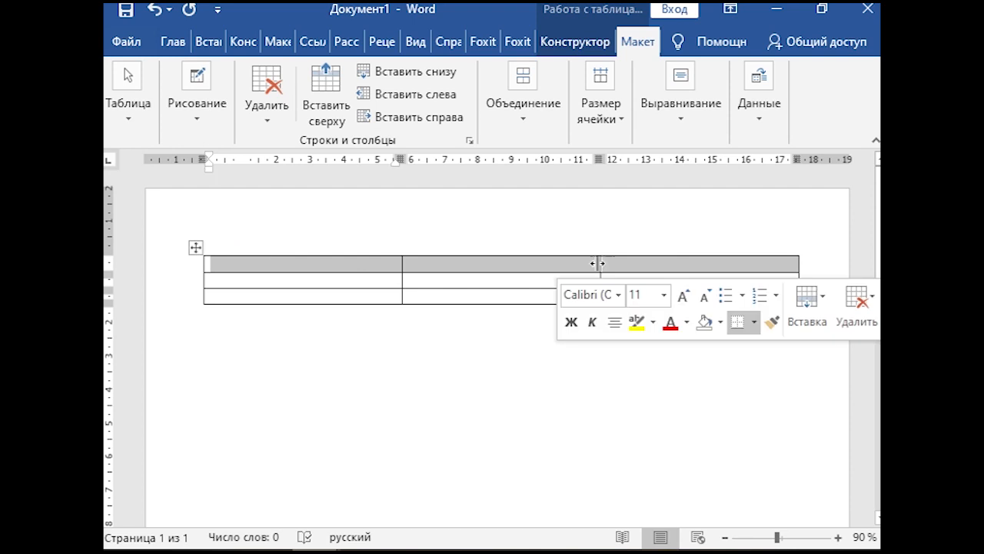
right_click(582, 265)
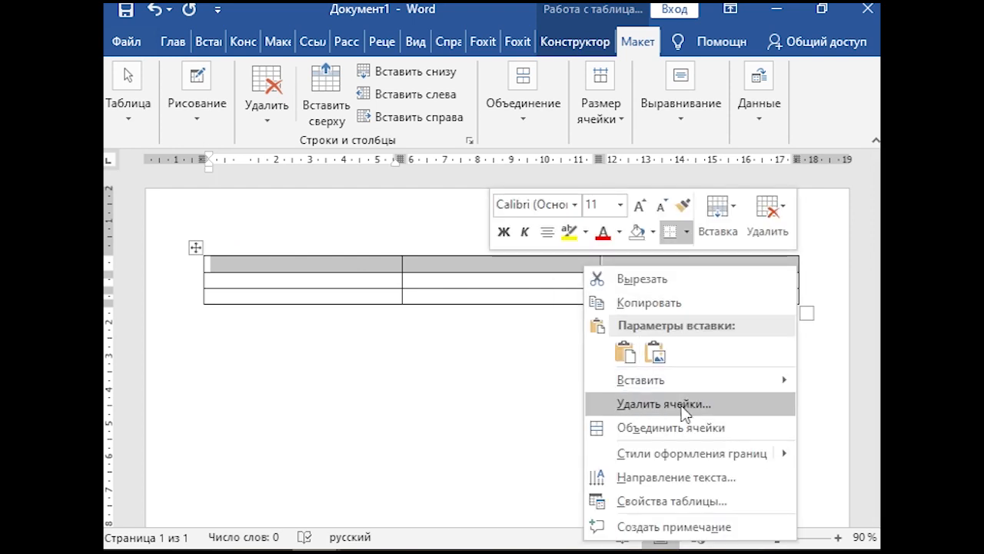
left_click(619, 428)
left_click(387, 295)
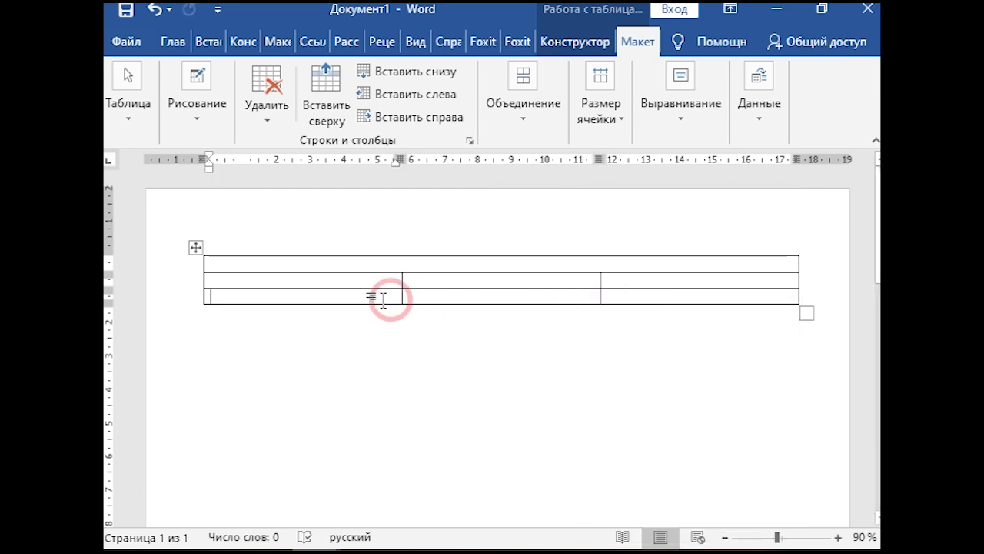
Step: Merge the three cells of the table's bottom row into one cell
left_click_drag(379, 296, 648, 305)
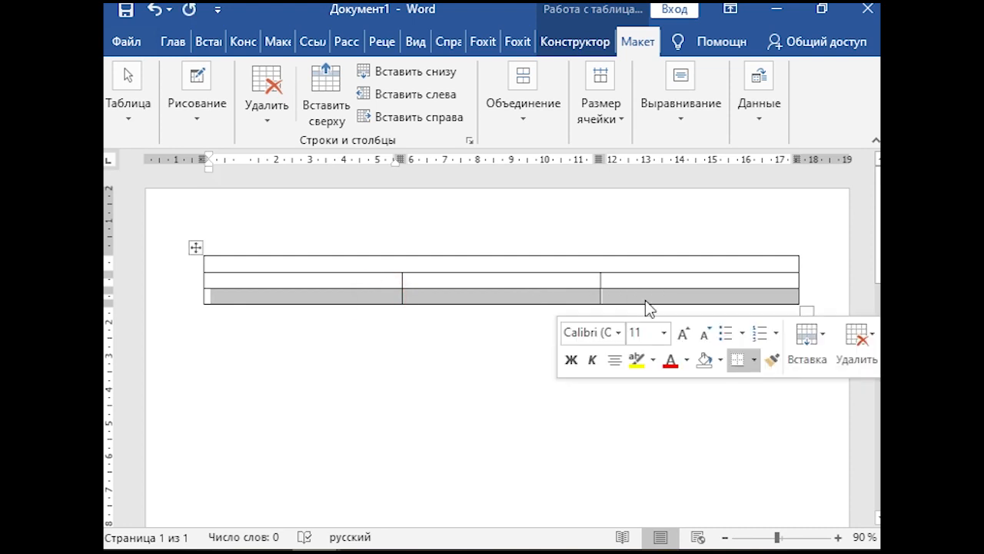
left_click(525, 80)
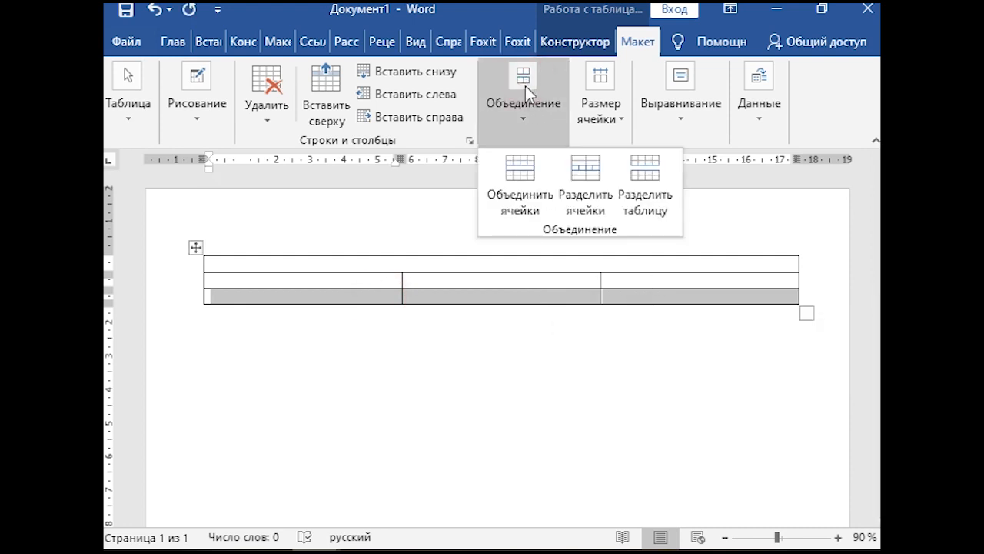
left_click(516, 174)
left_click(549, 294)
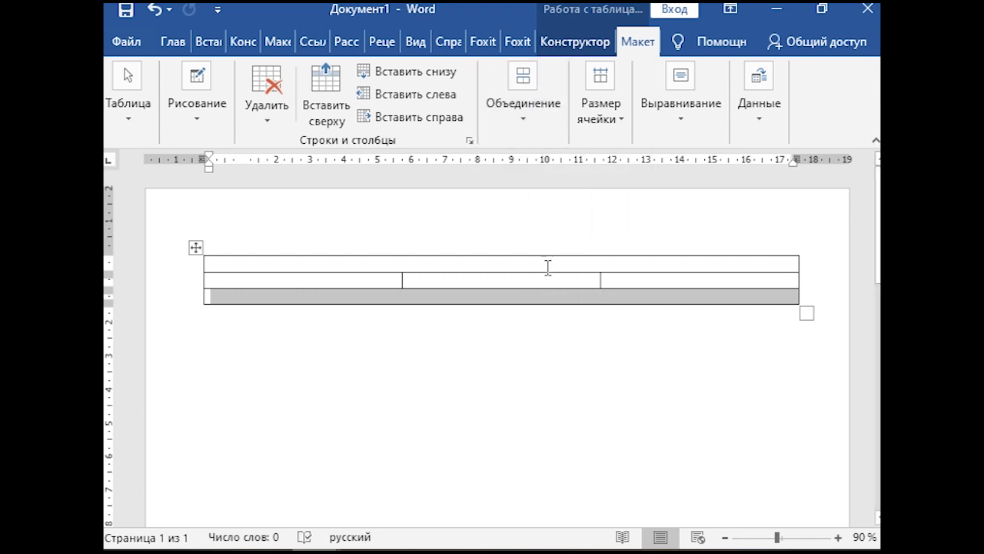
Step: Enter "НОМИ КОРХОНА" in the table's top row and "НАЗВАНИЕ ОРГАНИЗАЦИИ" in its bottom row
left_click(549, 266)
key("alt+shift")
type("НОМИ КОРХОНА")
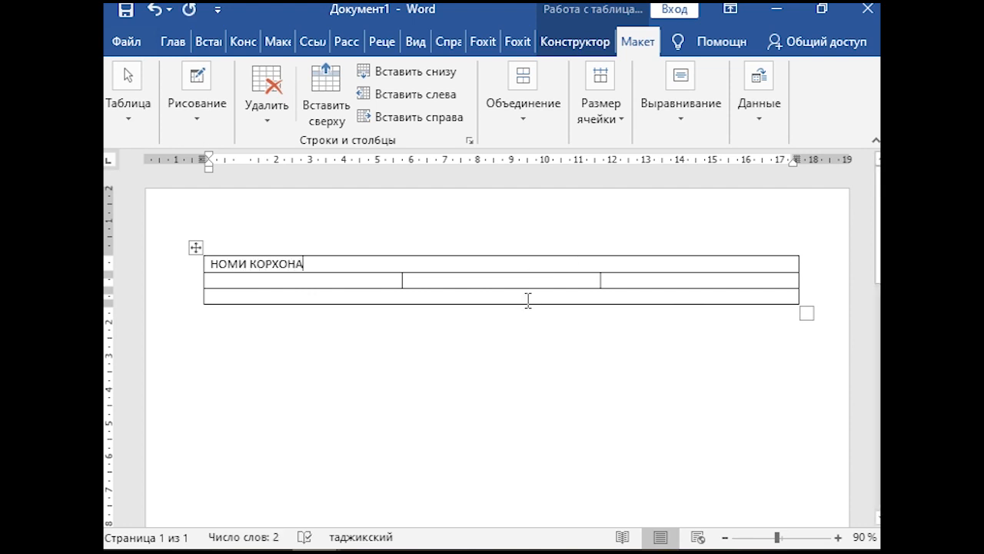
left_click(527, 299)
type("НАЗВАНИЕ ОРГАНИЗА")
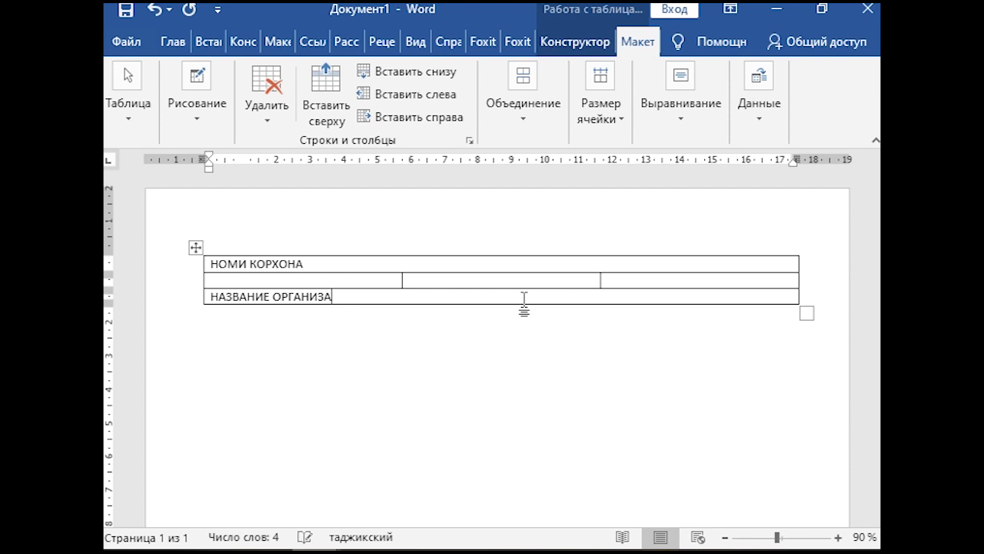
key("alt+shift")
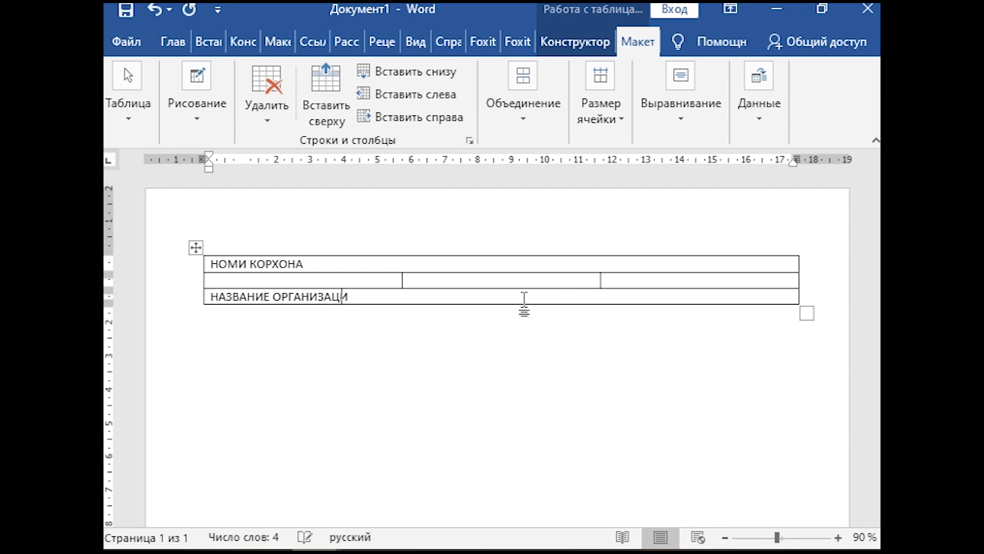
Step: Set the font of the whole table to Times New Roman, size 12
left_click_drag(214, 265, 643, 287)
key("alt+shift")
left_click(195, 246)
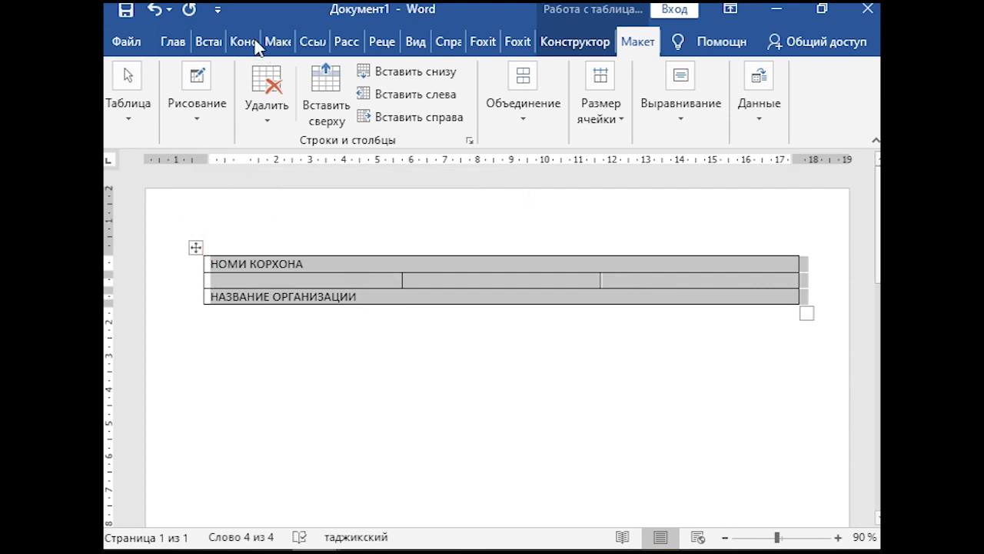
left_click(172, 42)
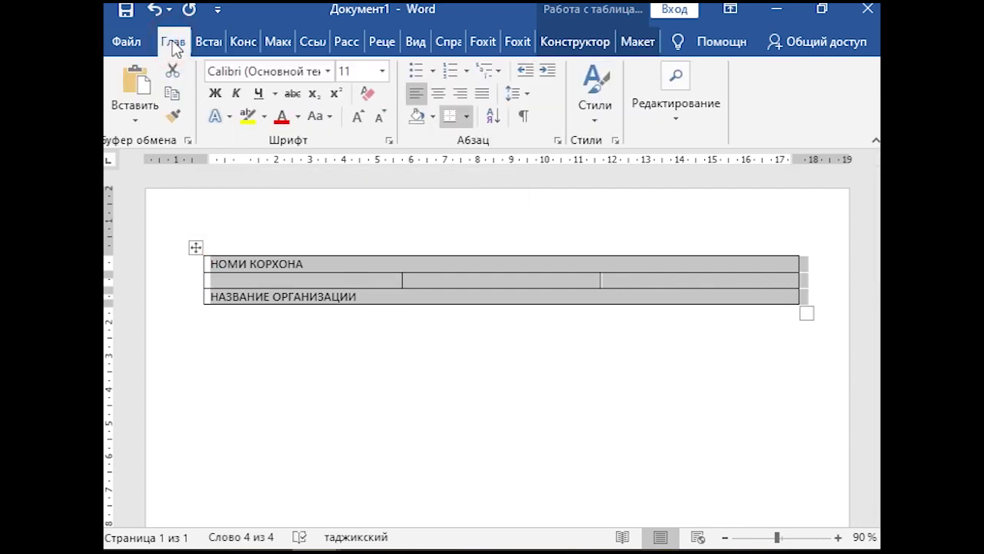
left_click(328, 71)
left_click(335, 191)
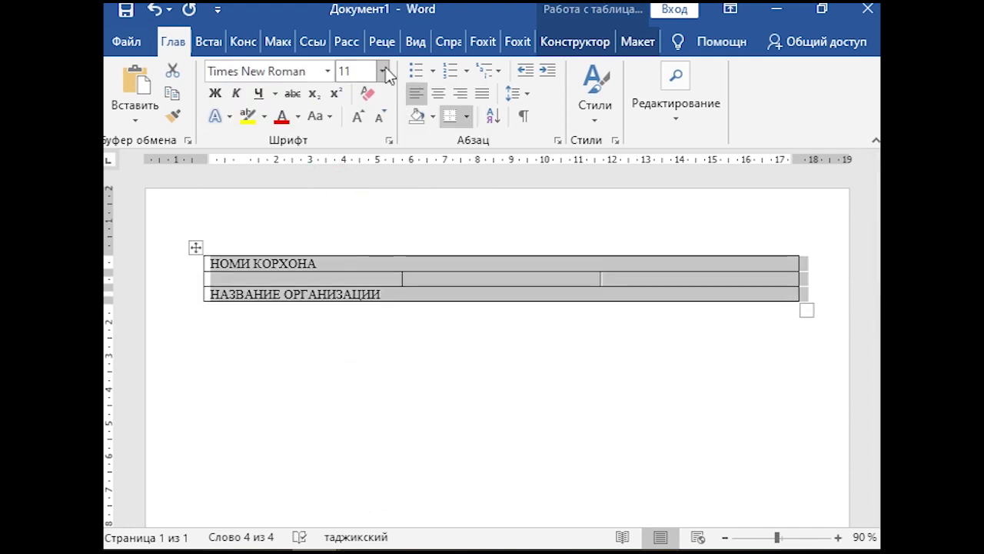
left_click(382, 71)
left_click(365, 174)
left_click(378, 266)
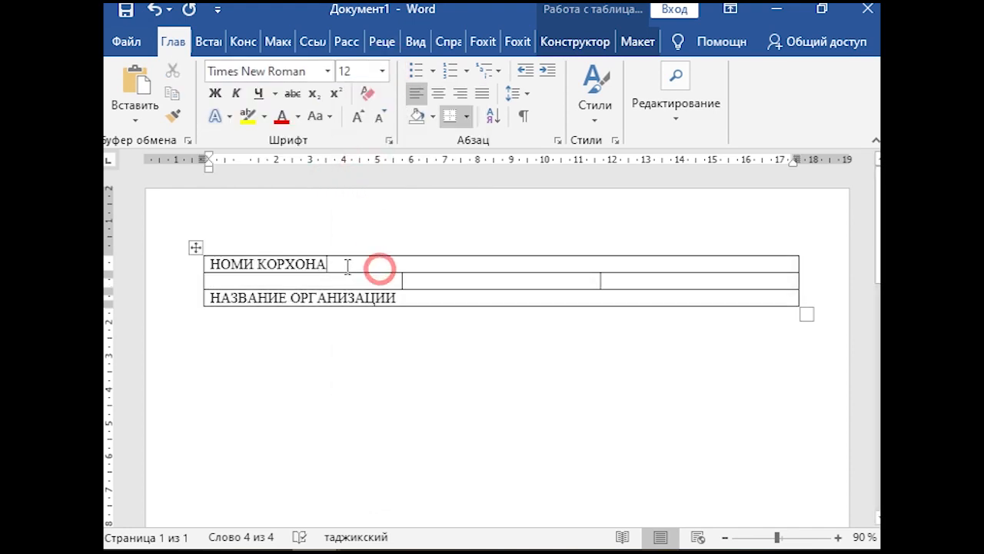
Step: Centre the "НОМИ КОРХОНА" heading and make it bold at size 16
left_click_drag(366, 261, 206, 264)
left_click(439, 96)
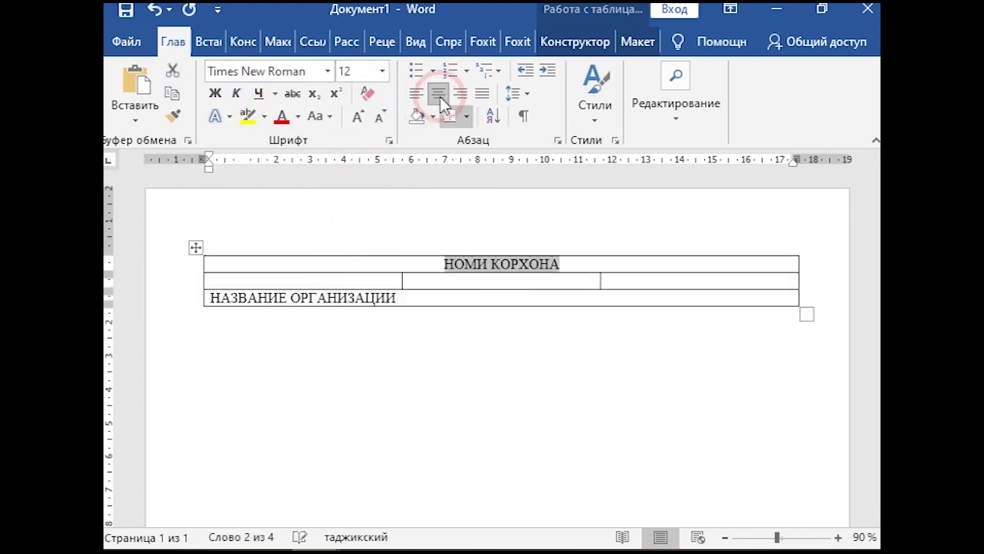
left_click(382, 71)
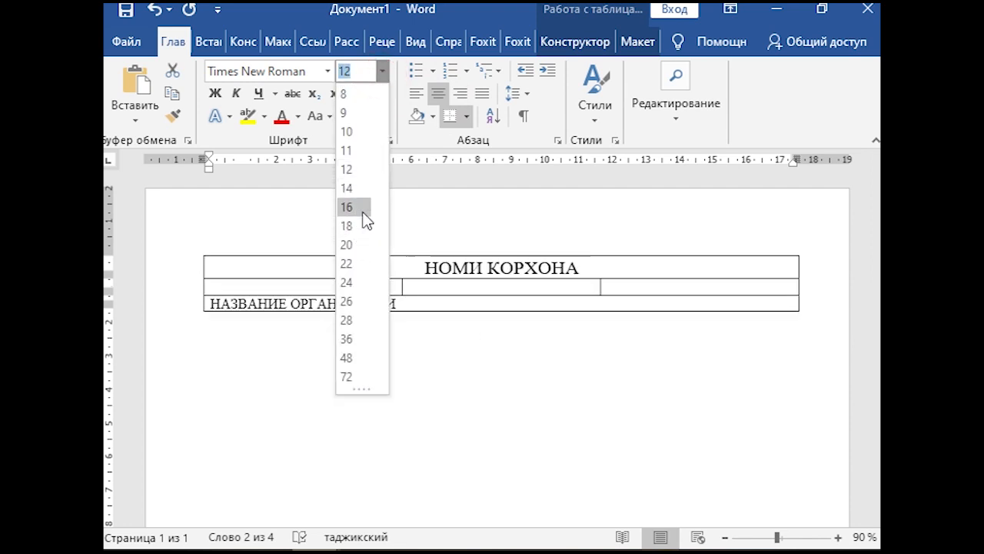
left_click(362, 207)
left_click(215, 96)
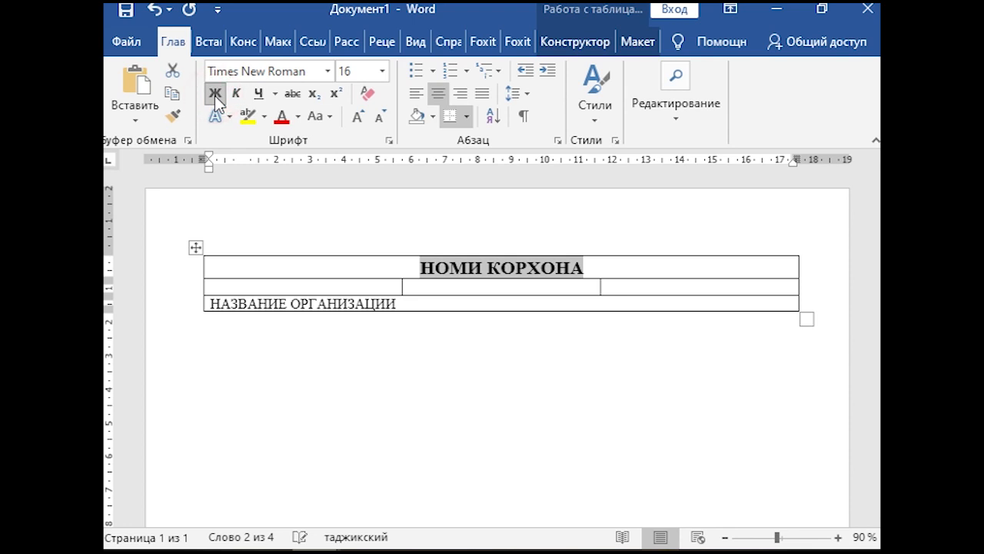
Step: Format the "НАЗВАНИЕ ОРГАНИЗАЦИИ" heading as size 16, bold and centred
left_click_drag(423, 304, 209, 303)
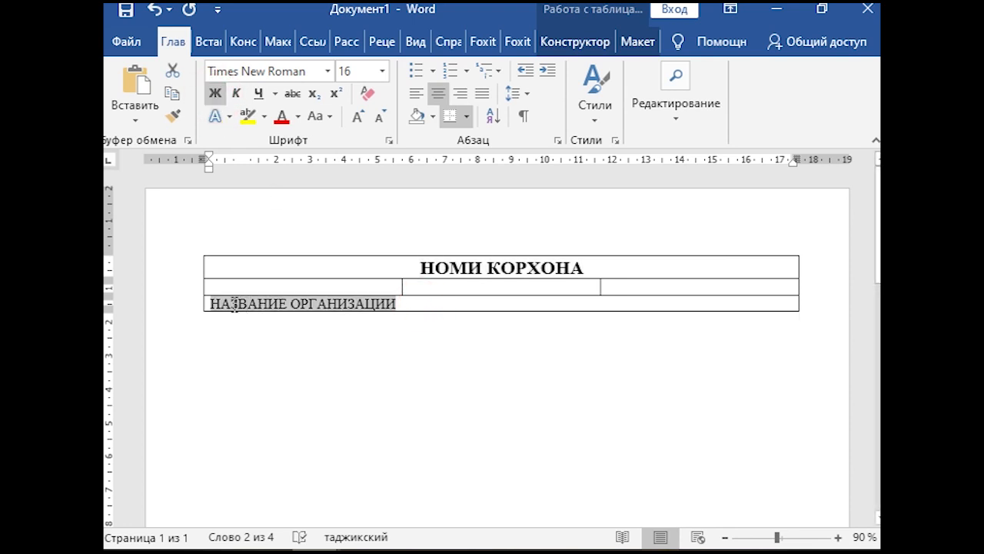
left_click(383, 71)
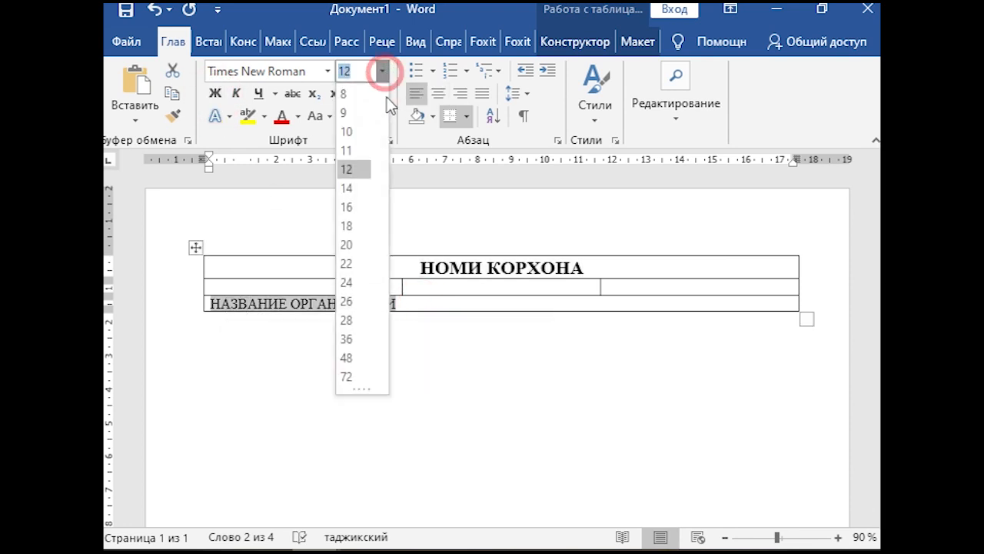
left_click(358, 208)
left_click(216, 93)
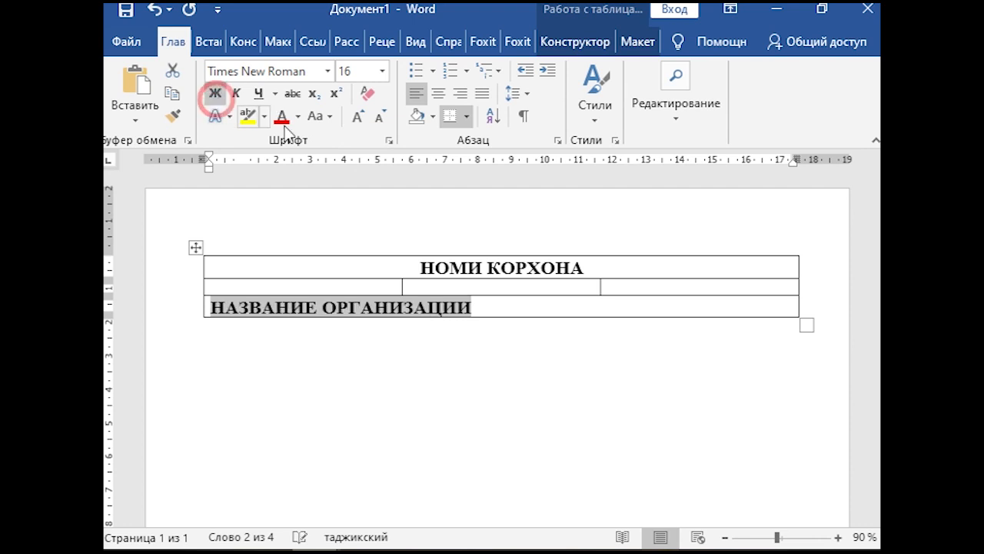
left_click(438, 93)
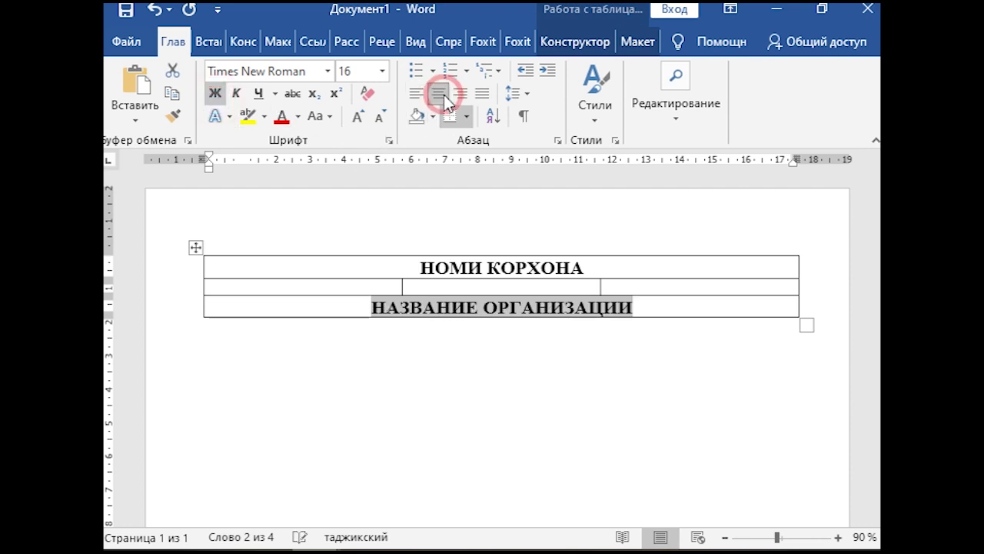
Step: Copy the Tajik address and phone block from the sample НОМИ КОРХОНА letterhead into the new table's middle-row left and right cells
left_click(358, 286)
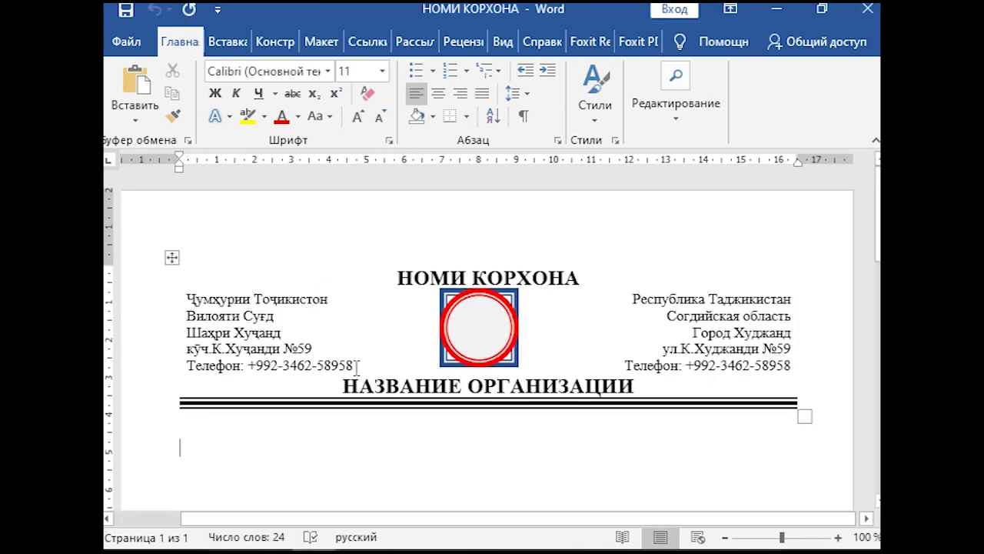
left_click_drag(357, 365, 191, 302)
key("ctrl+c")
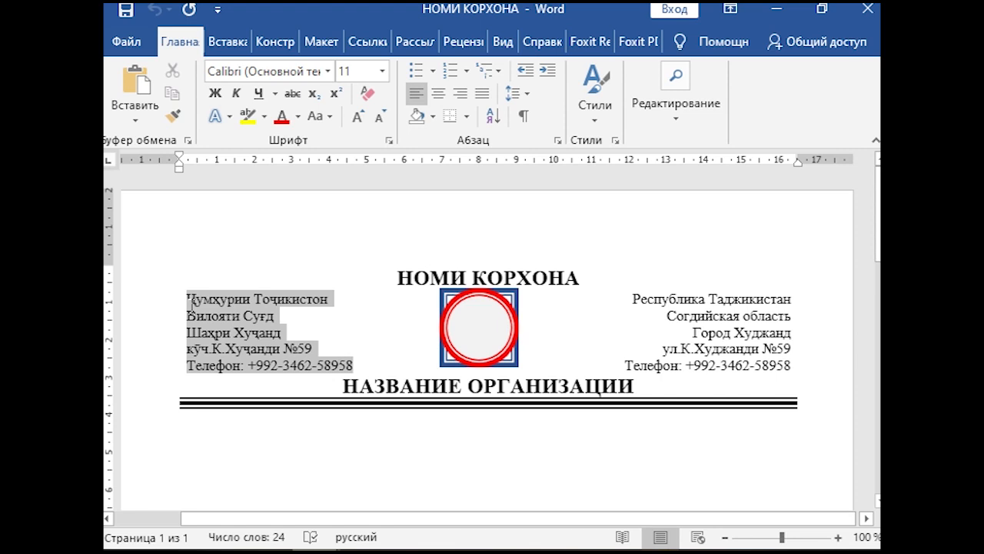
left_click(191, 311)
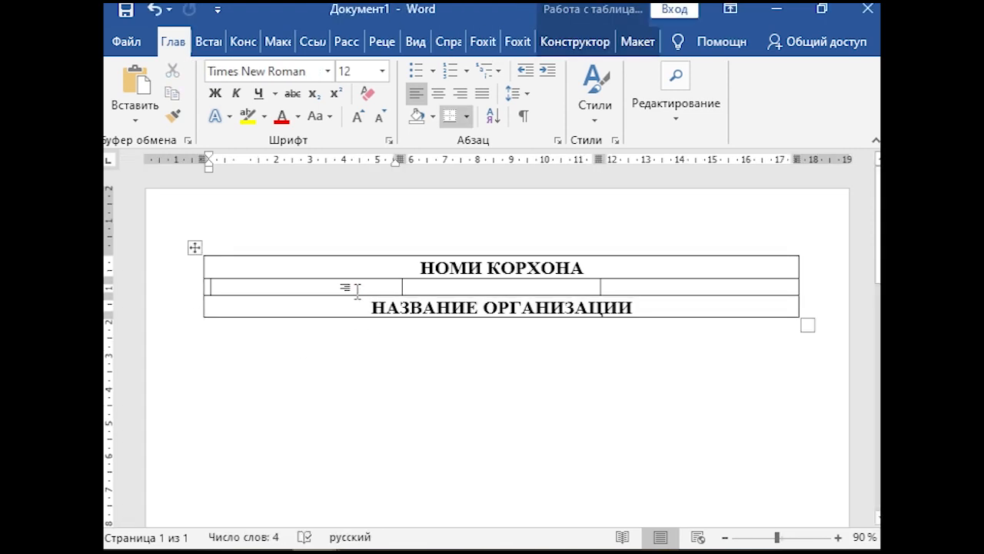
left_click(357, 289)
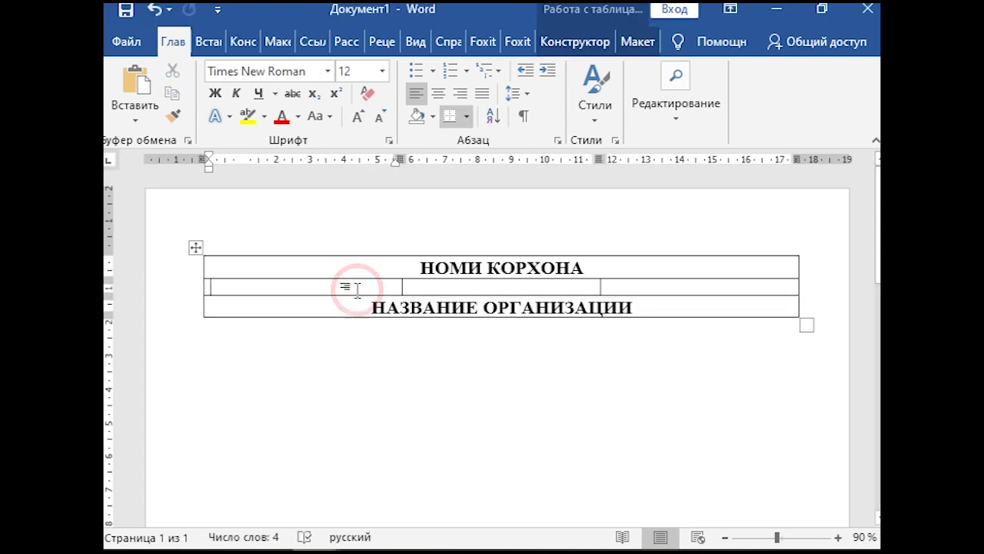
key("ctrl+v")
left_click(652, 314)
key("ctrl+v")
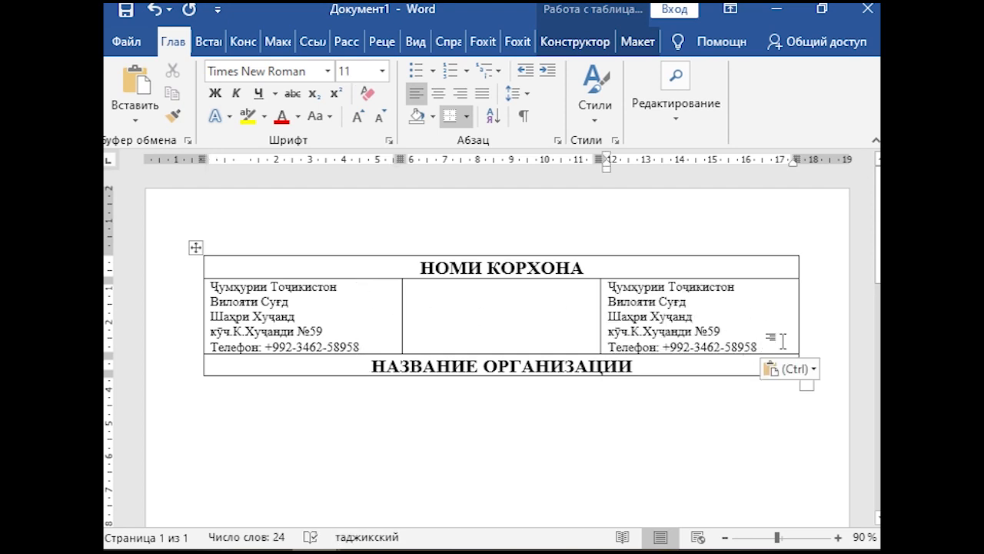
Step: Right-align the address and phone block in the middle row's right cell
left_click_drag(782, 340, 619, 288)
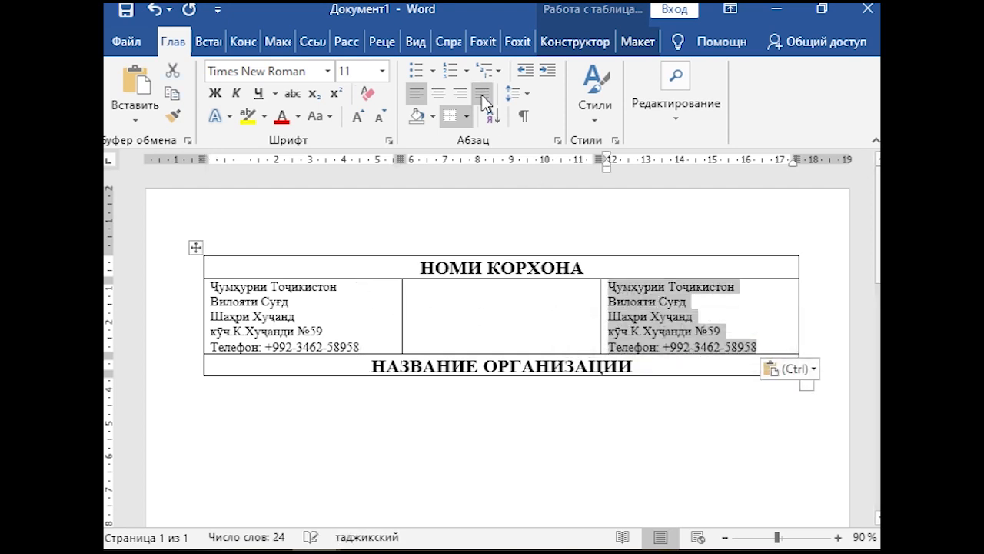
left_click(460, 93)
left_click(504, 338)
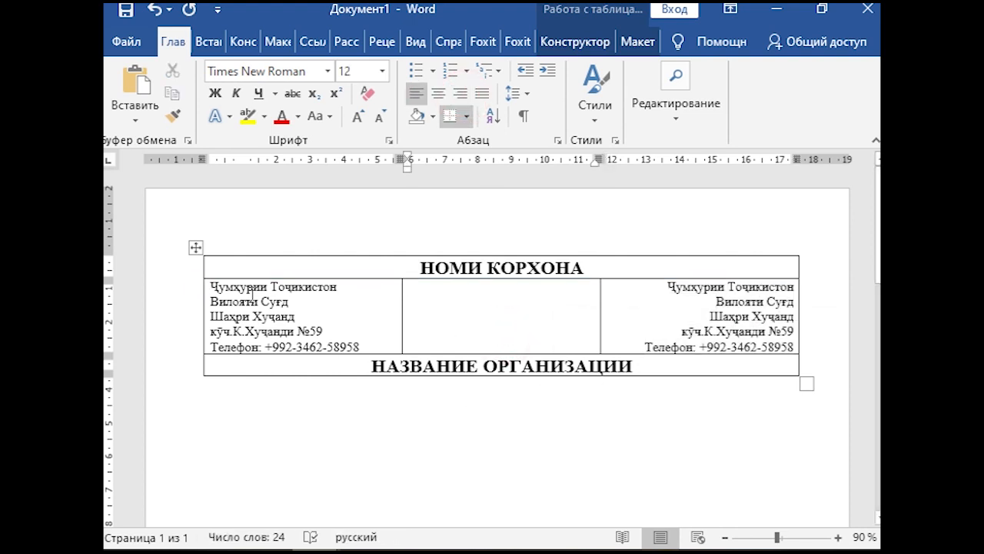
Step: Remove all borders from the entire letterhead table
left_click(195, 250)
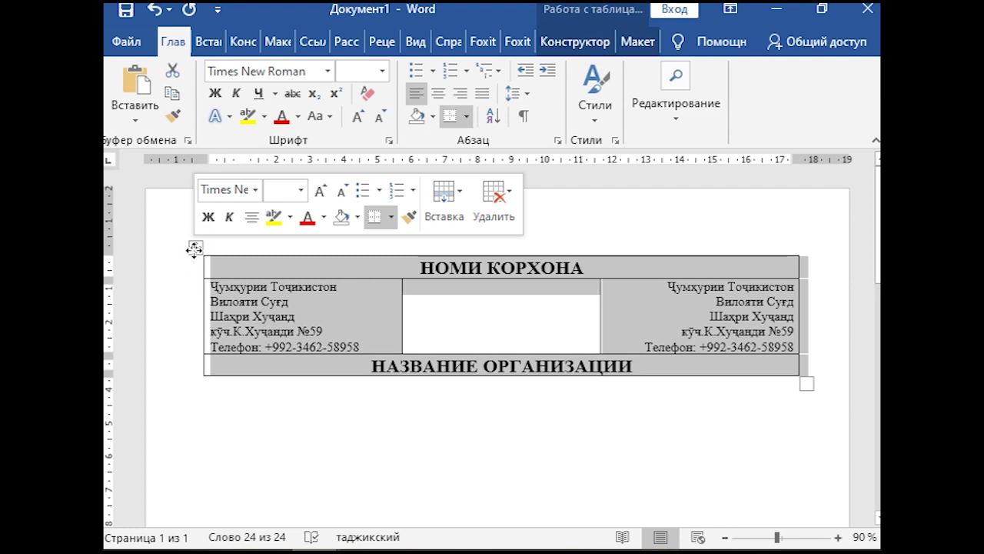
left_click(467, 117)
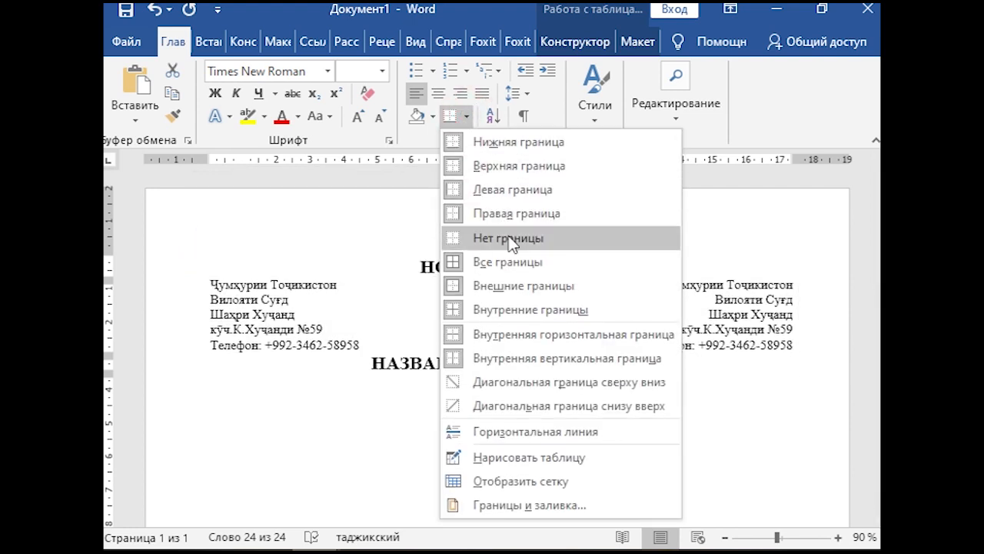
left_click(509, 238)
left_click(692, 327)
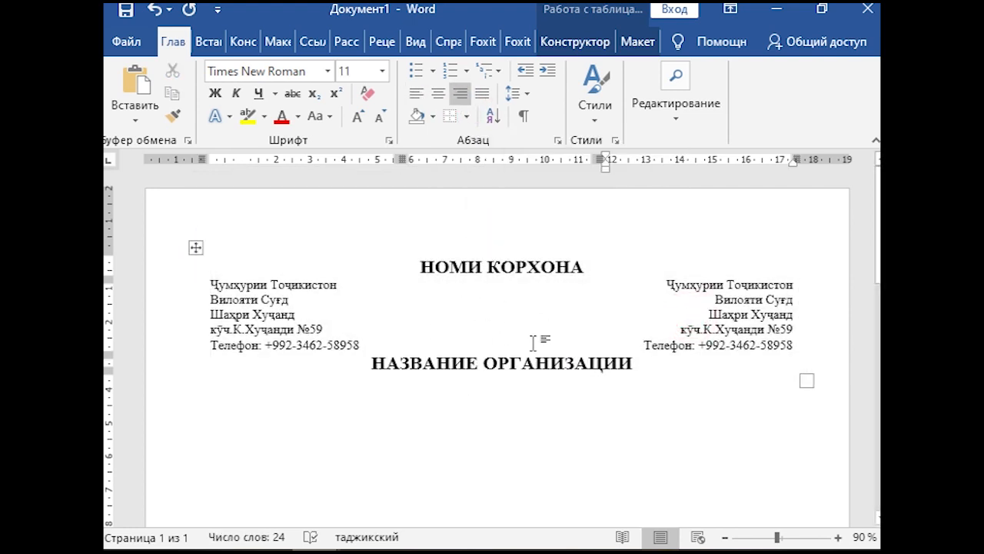
Step: Apply a 3 pt compound double-line bottom border to the НАЗВАНИЕ ОРГАНИЗАЦИИ row
left_click(649, 366)
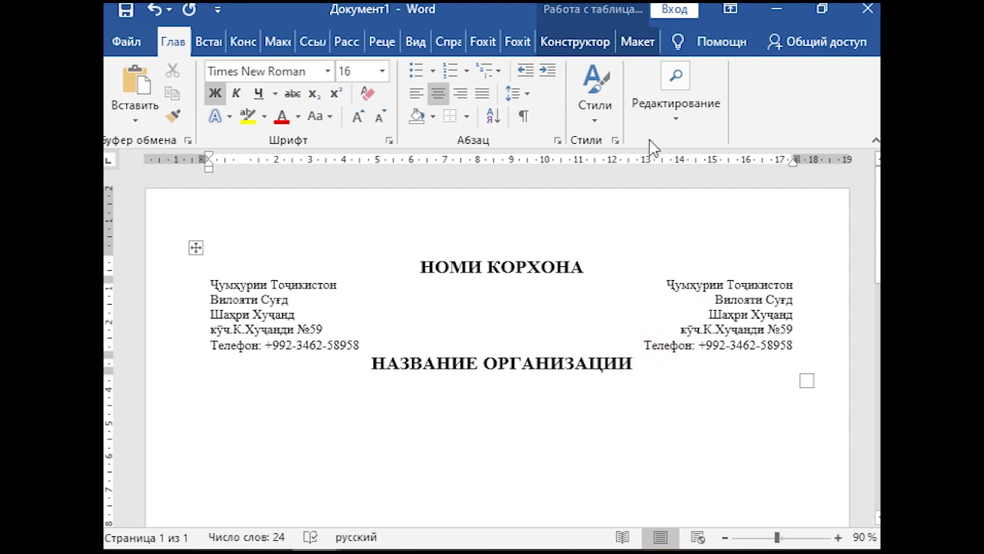
left_click(644, 45)
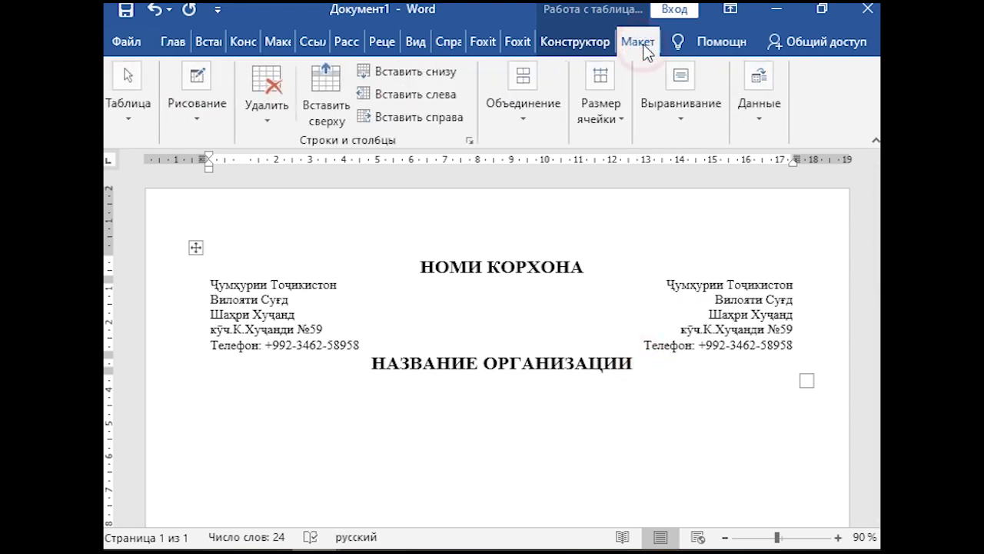
left_click(593, 48)
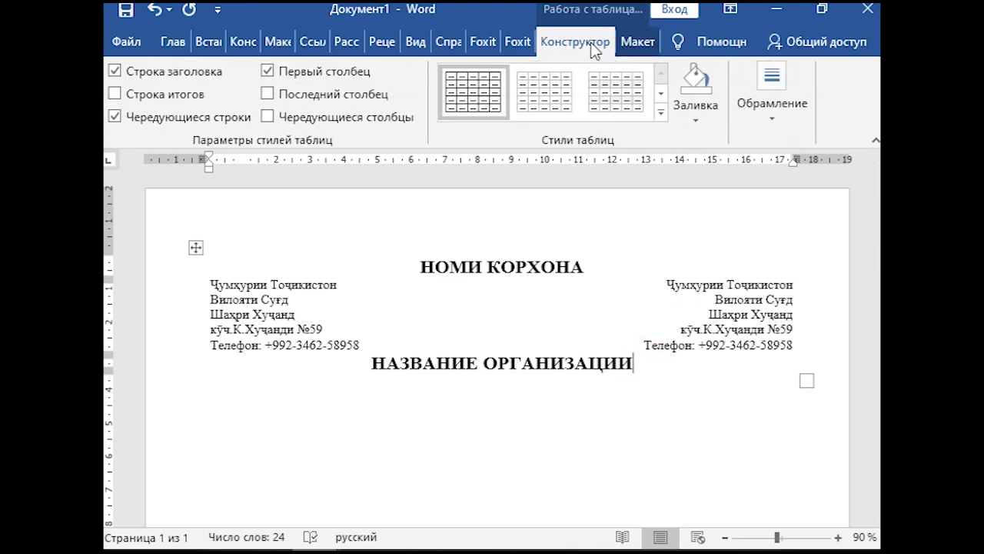
left_click(778, 118)
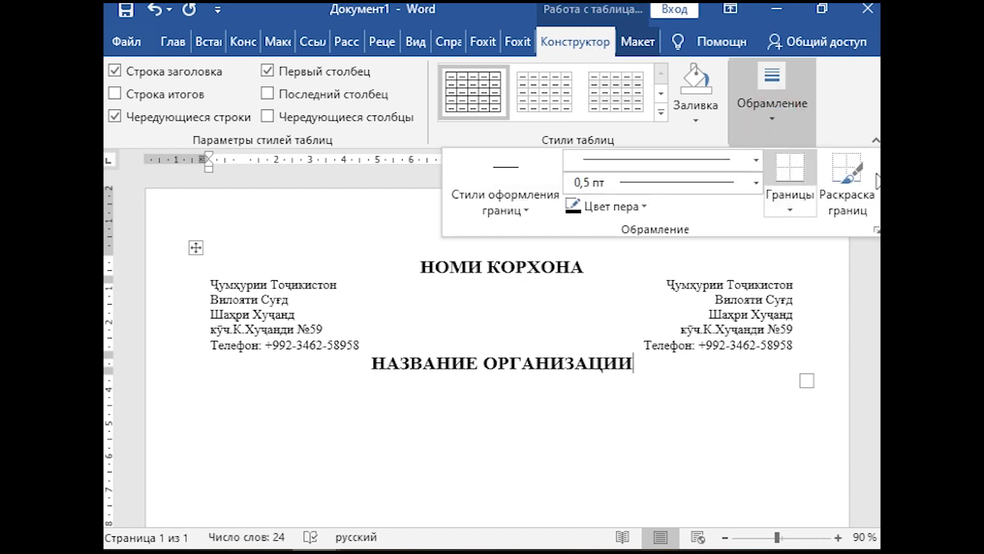
left_click(756, 160)
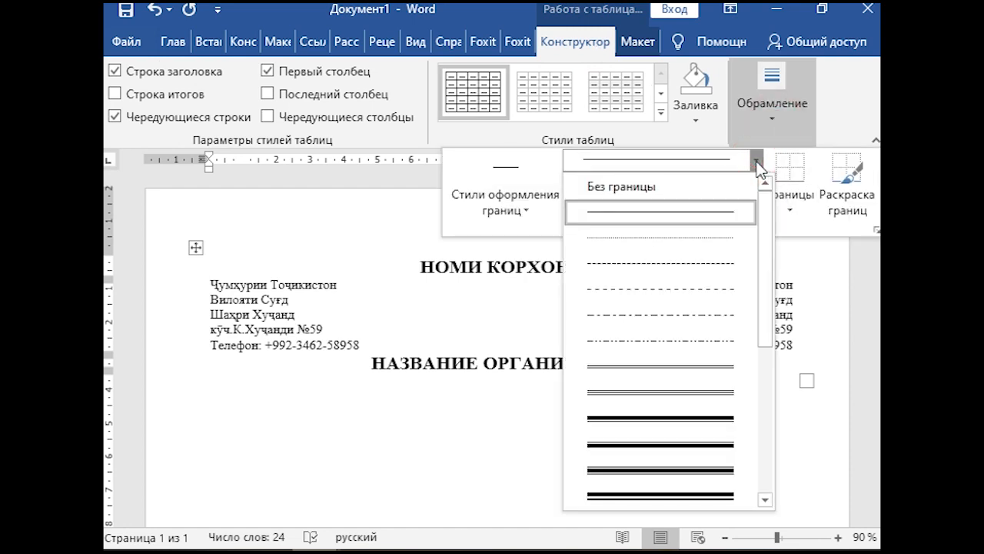
scroll(727, 315, "down", 1)
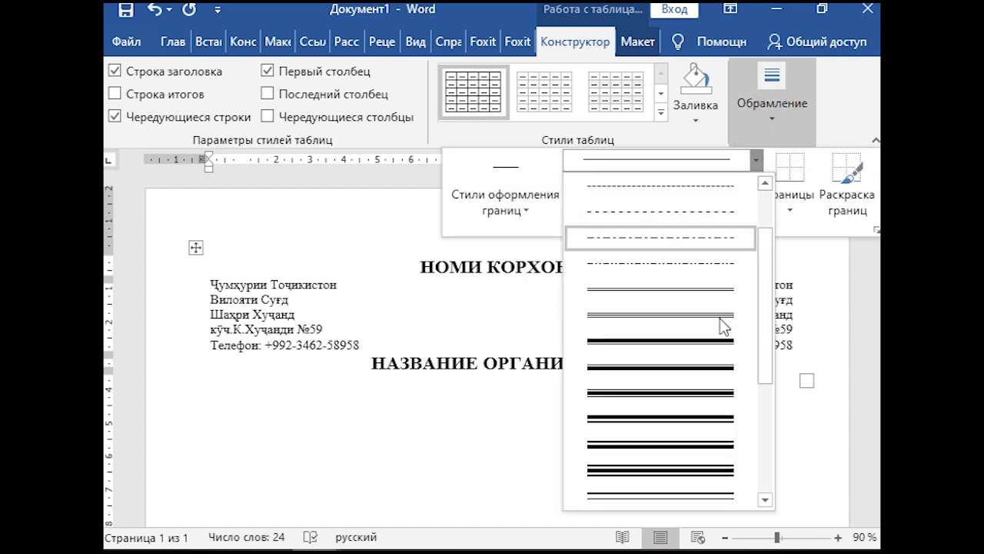
left_click(683, 419)
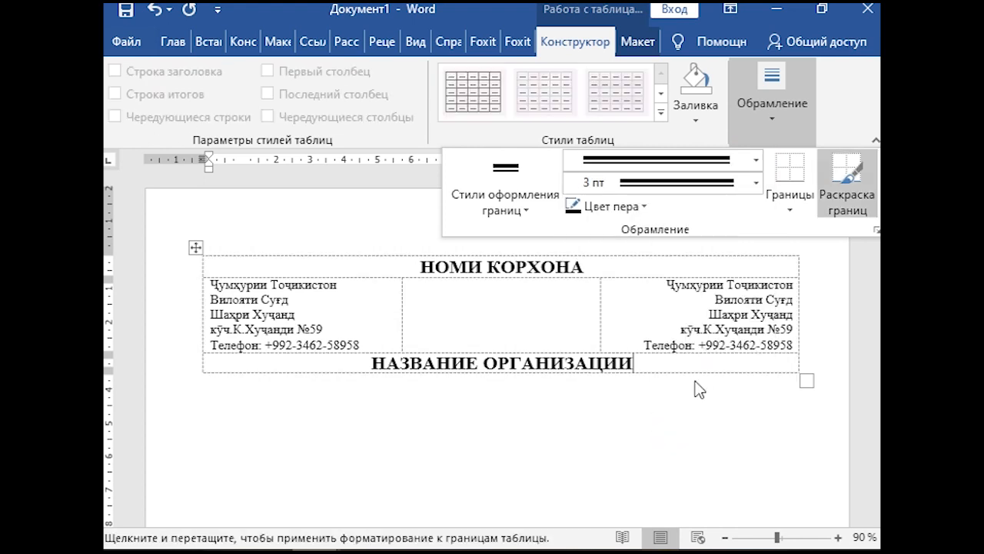
left_click(791, 206)
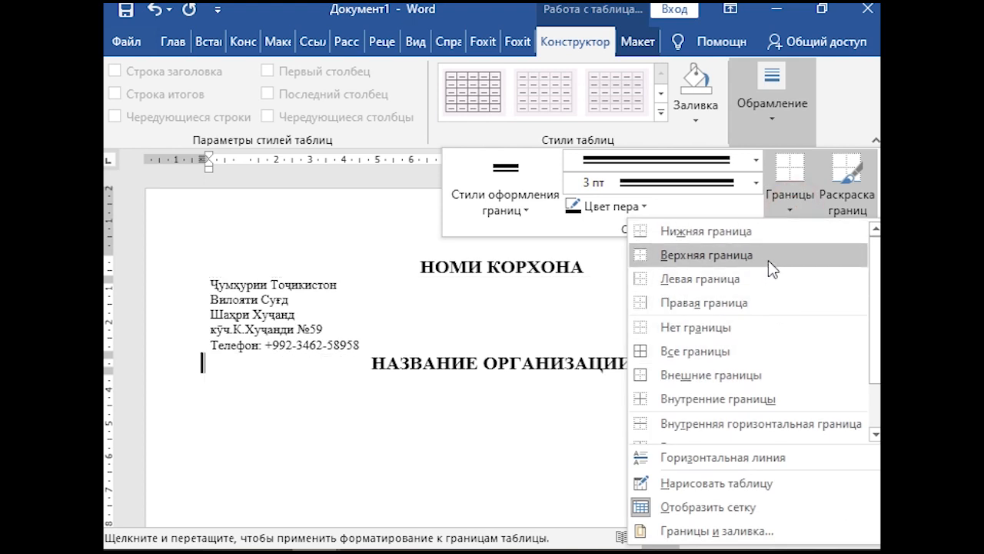
left_click(768, 233)
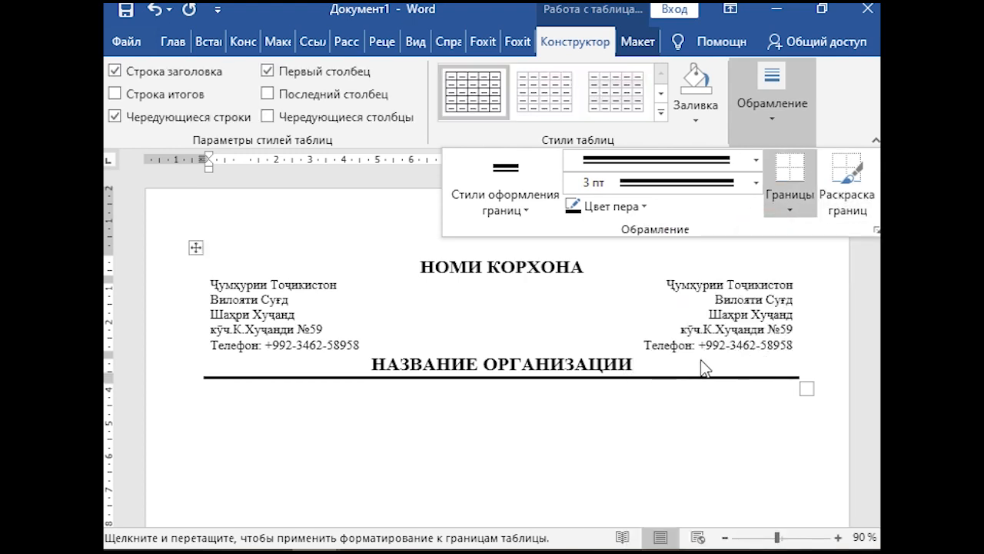
left_click(660, 369)
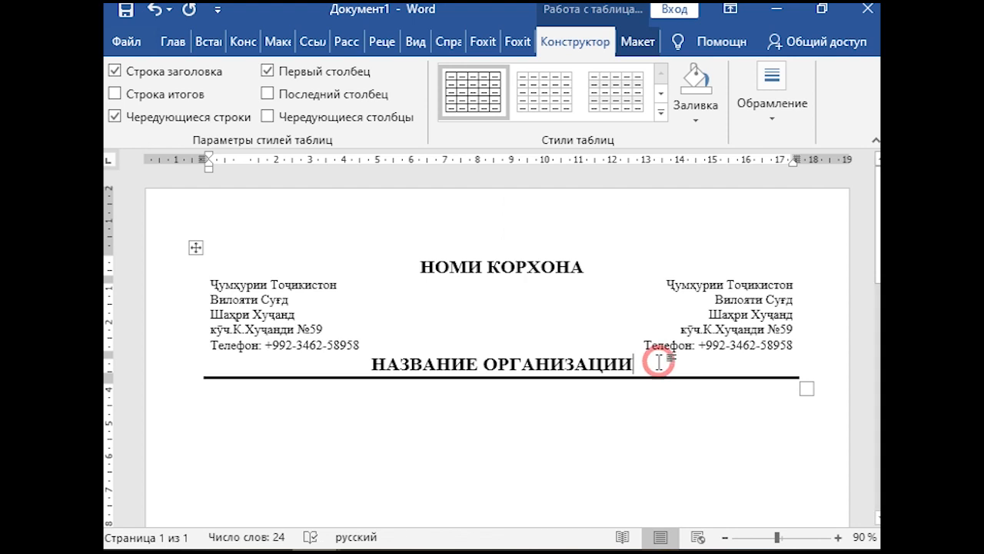
left_click(645, 439)
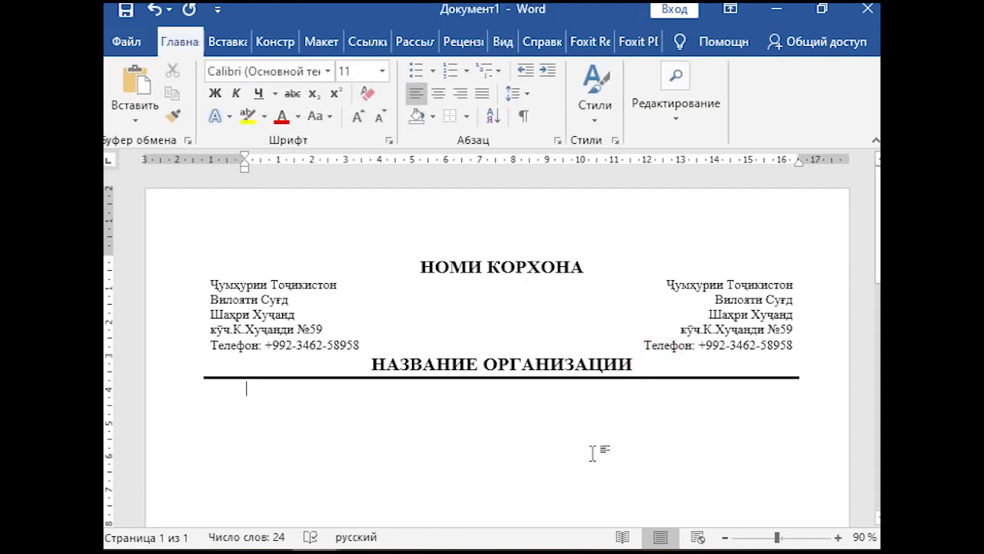
Step: Check the emblem in the sample НОМИ КОРХОНА letterhead and draw a rectangle about 2.7 cm high and 2.9 cm wide below the new letterhead
scroll(516, 453, "down", 2)
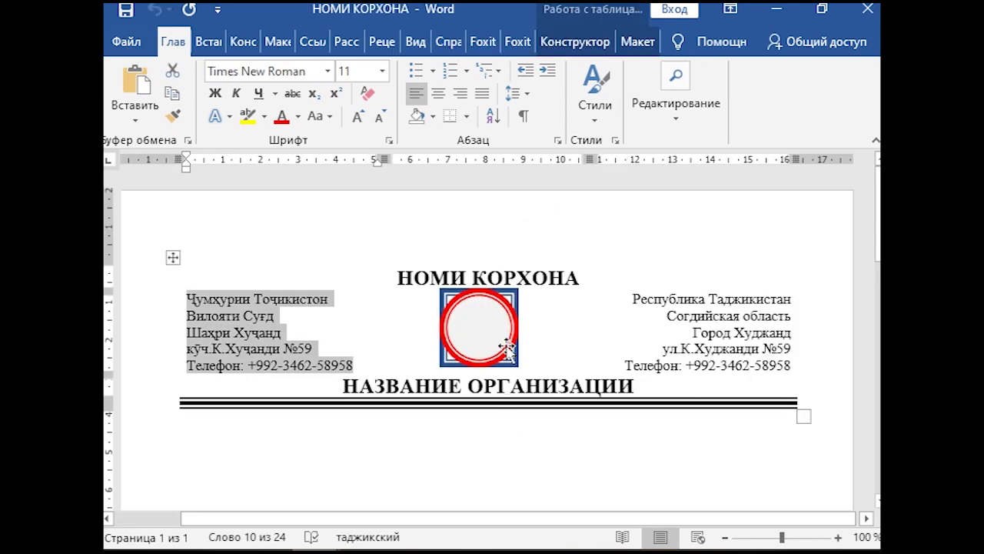
left_click(507, 348)
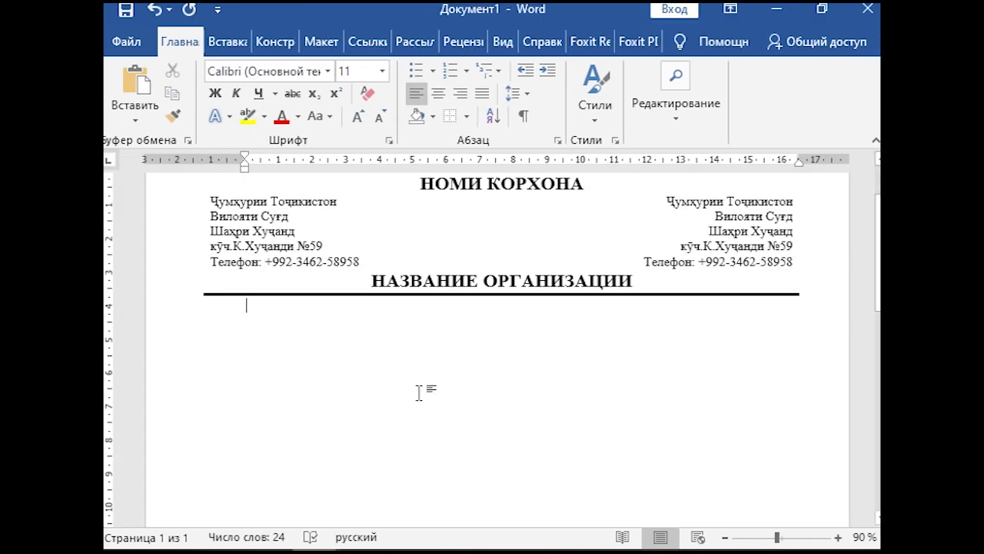
left_click(229, 43)
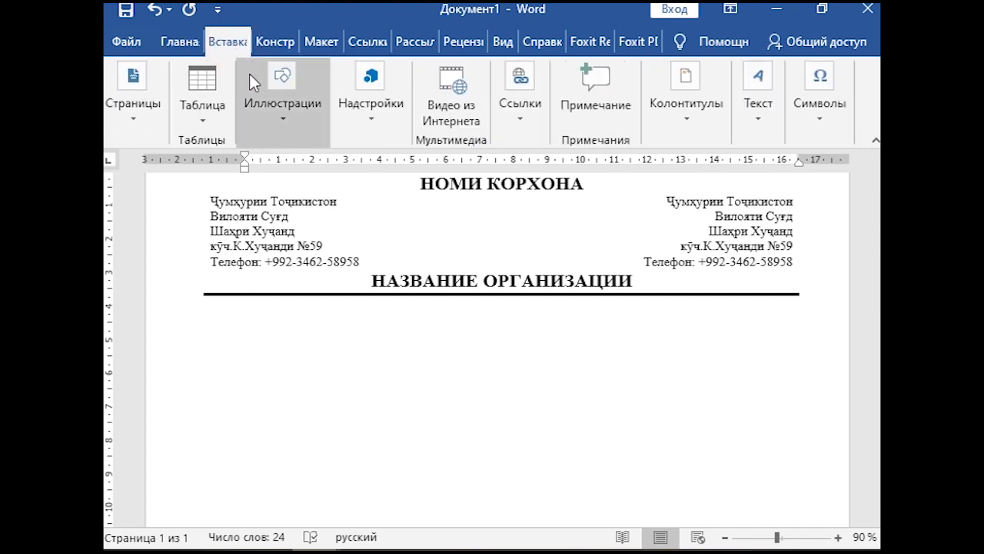
left_click(280, 128)
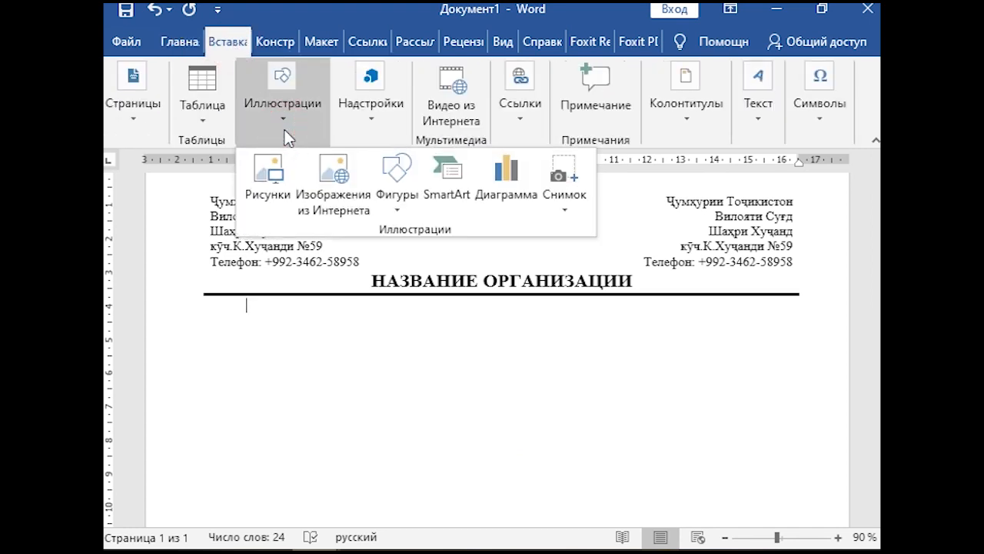
left_click(396, 208)
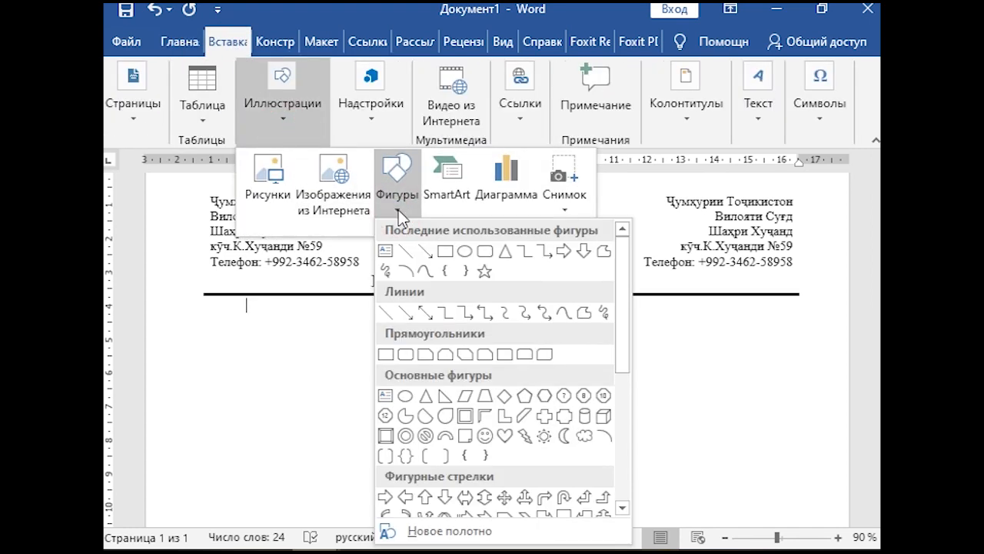
left_click(427, 256)
left_click_drag(281, 350, 378, 439)
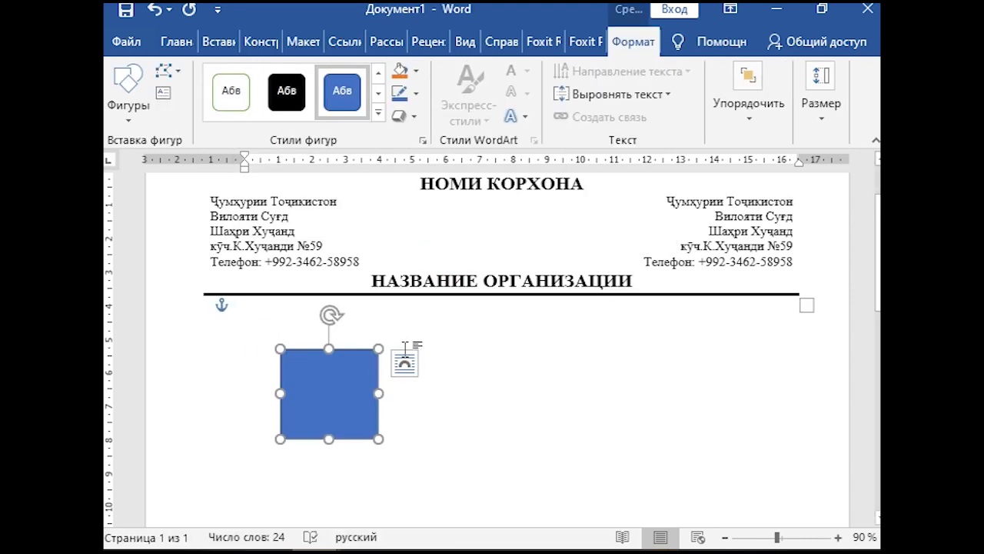
Step: Set the rectangle's height and width to 3 cm each
left_click(818, 126)
left_click(848, 167)
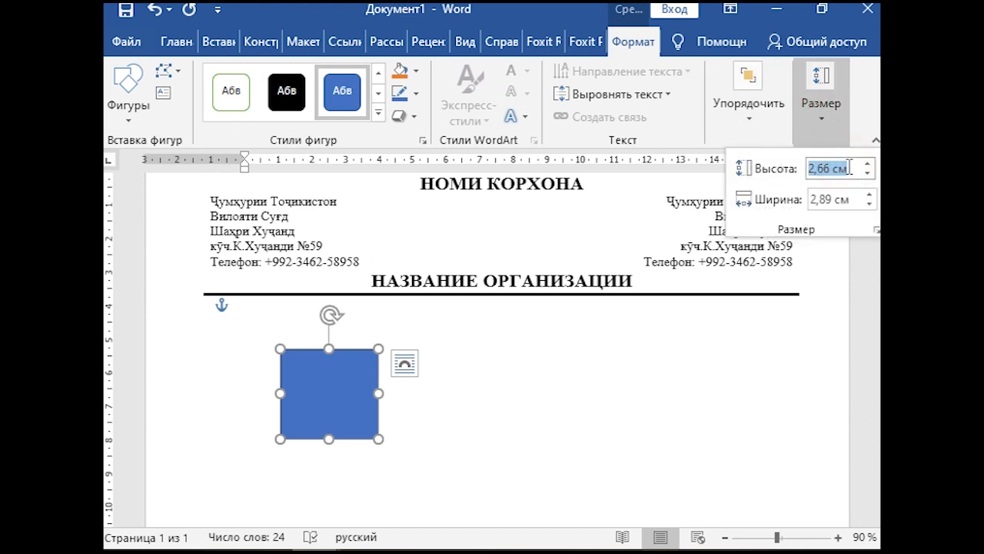
type("3")
left_click(854, 199)
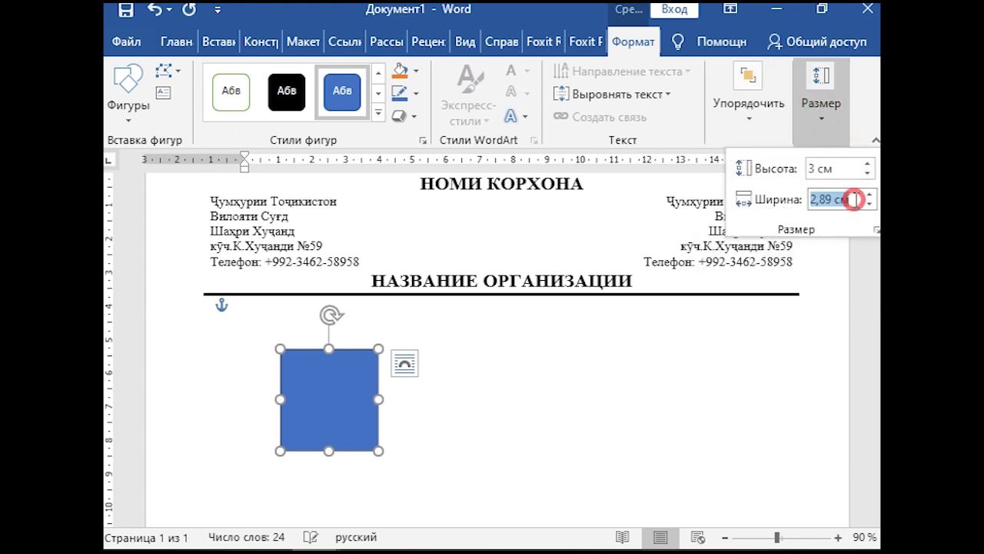
type("3")
key("Return")
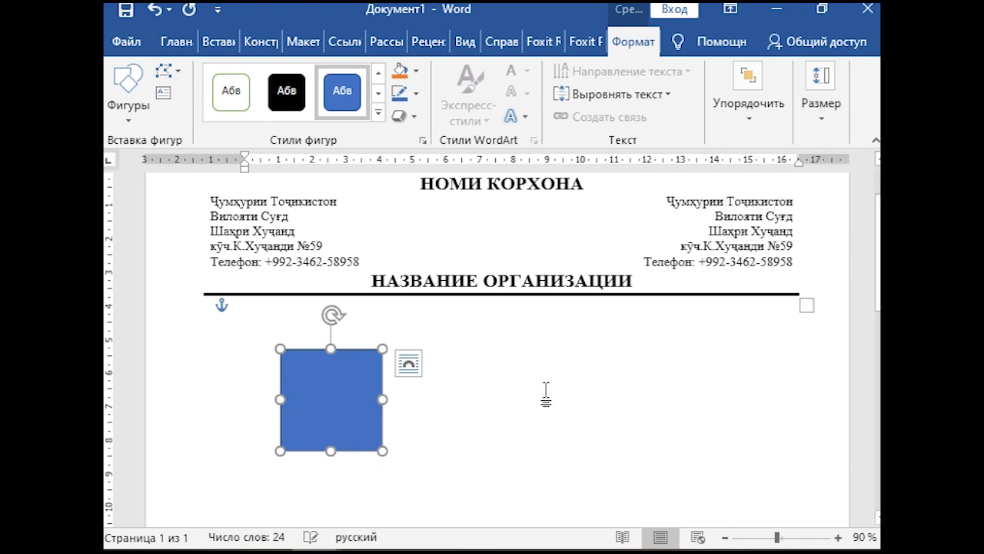
Step: Fill the square with white and set its outline thickness to 4.5 pt
left_click(416, 71)
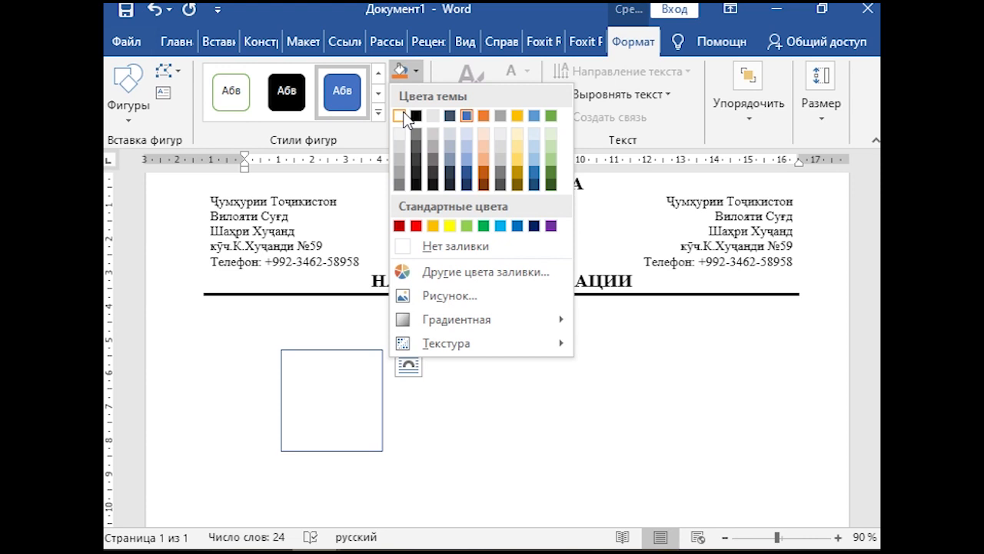
left_click(399, 115)
left_click(415, 94)
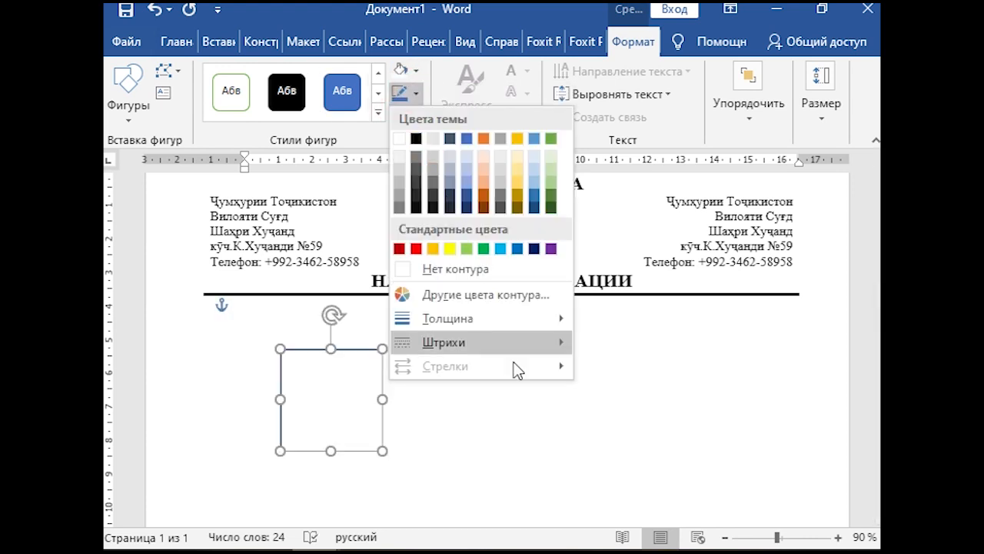
mouse_move(522, 317)
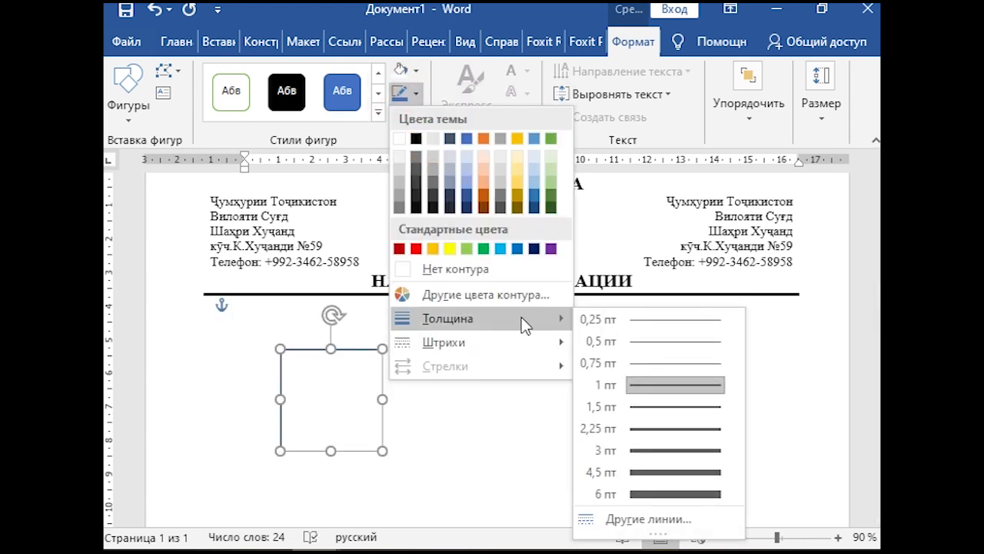
left_click(650, 472)
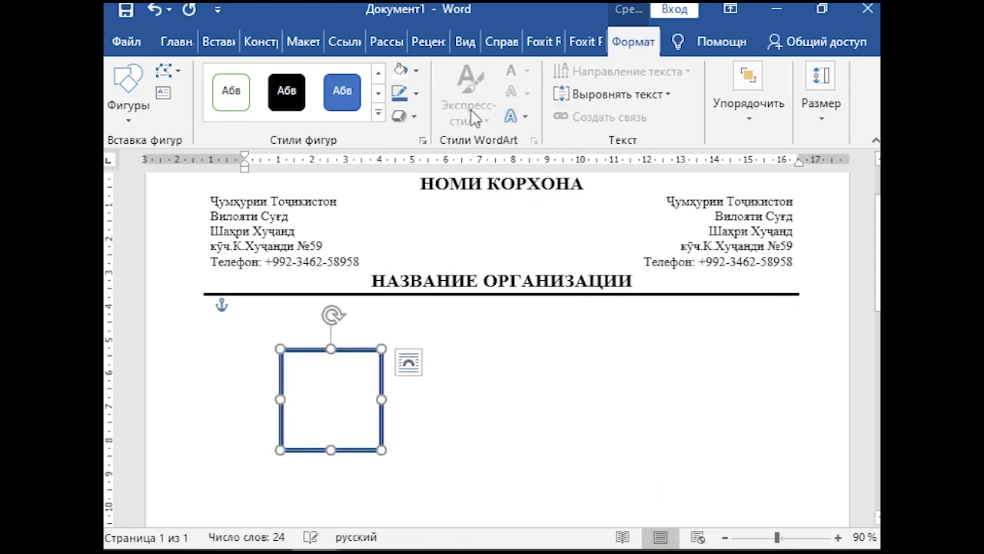
Step: Change the square's outline to a compound line with a thin outer and a thick inner stroke
left_click(419, 95)
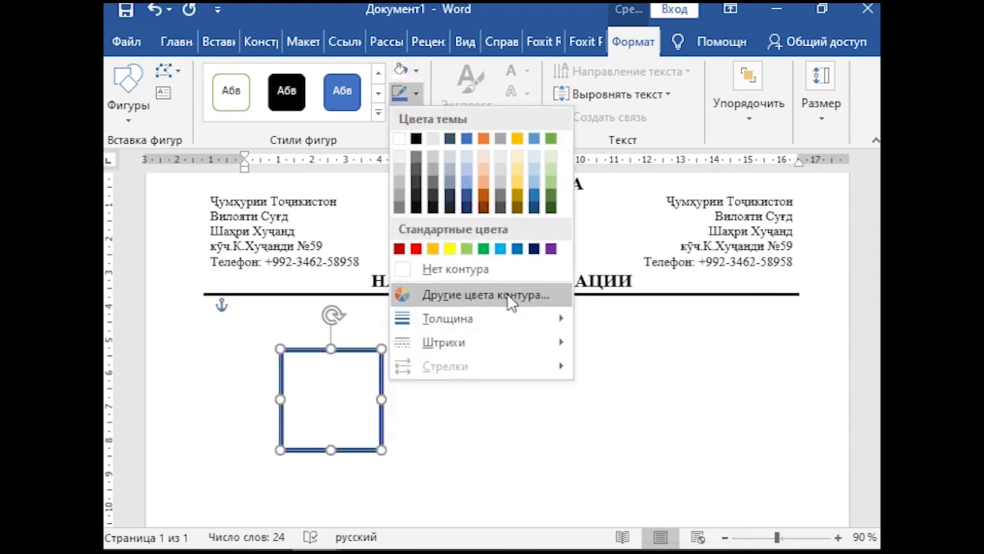
mouse_move(510, 318)
left_click(659, 518)
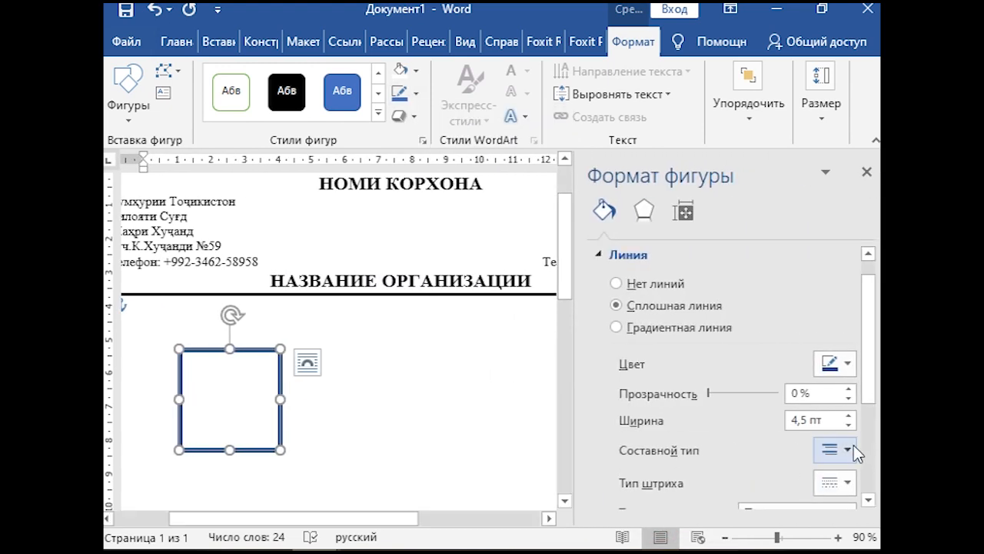
left_click_drag(871, 374, 877, 445)
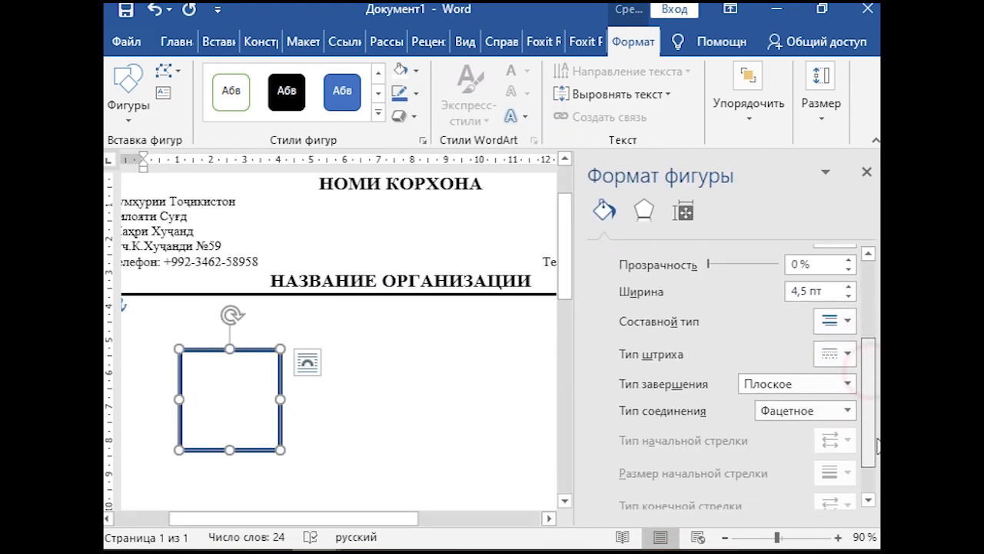
left_click(848, 306)
left_click(845, 393)
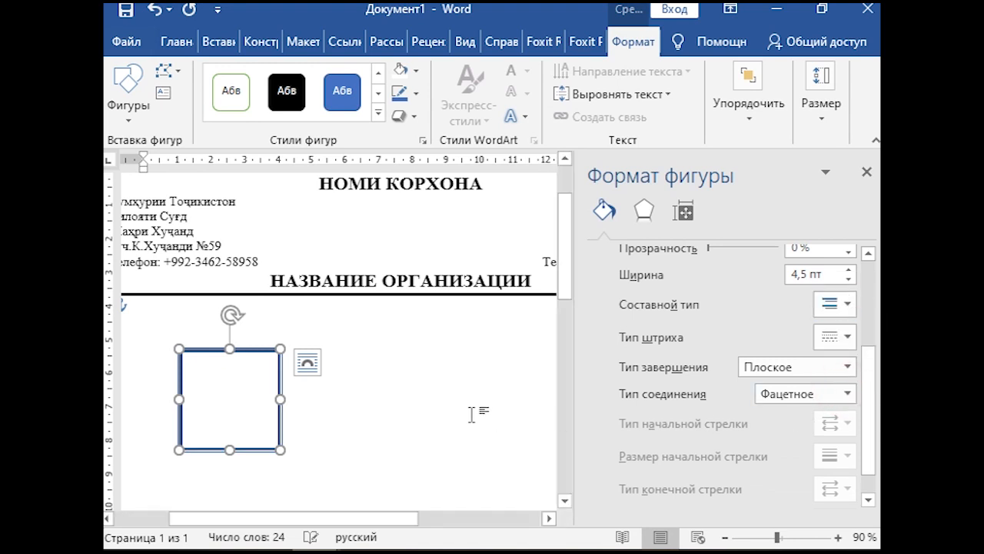
left_click(867, 171)
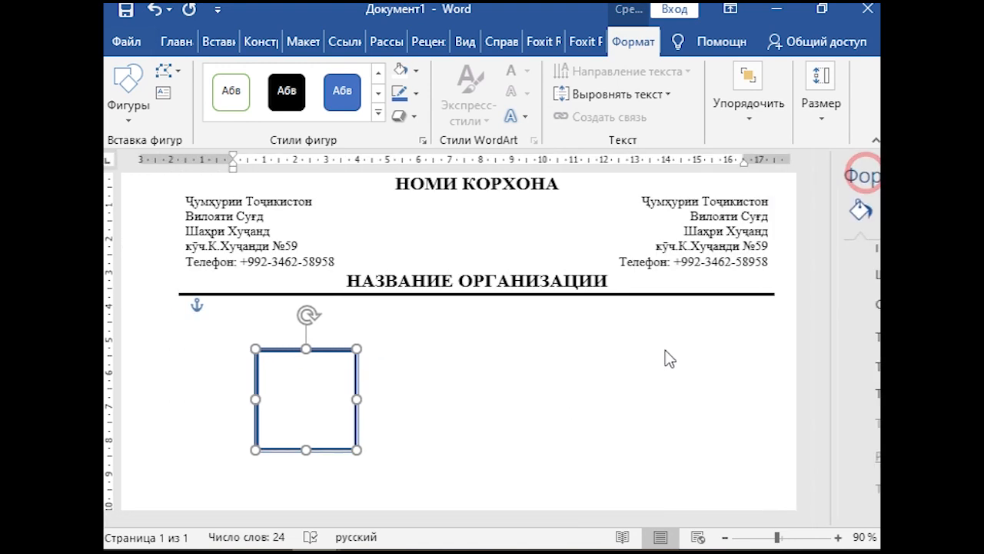
left_click(541, 369)
Step: Draw an ellipse beside the square, to its right
left_click(231, 42)
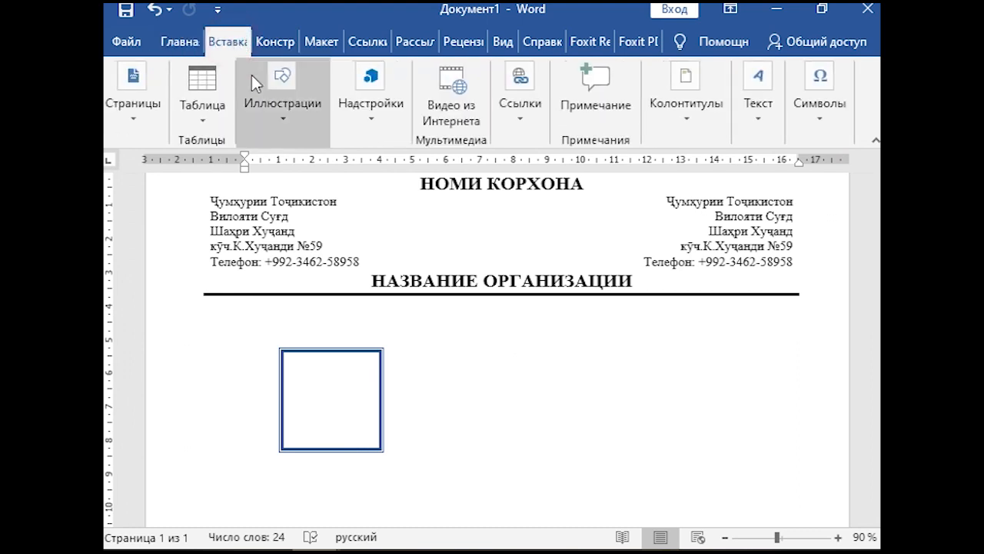
left_click(288, 118)
left_click(397, 201)
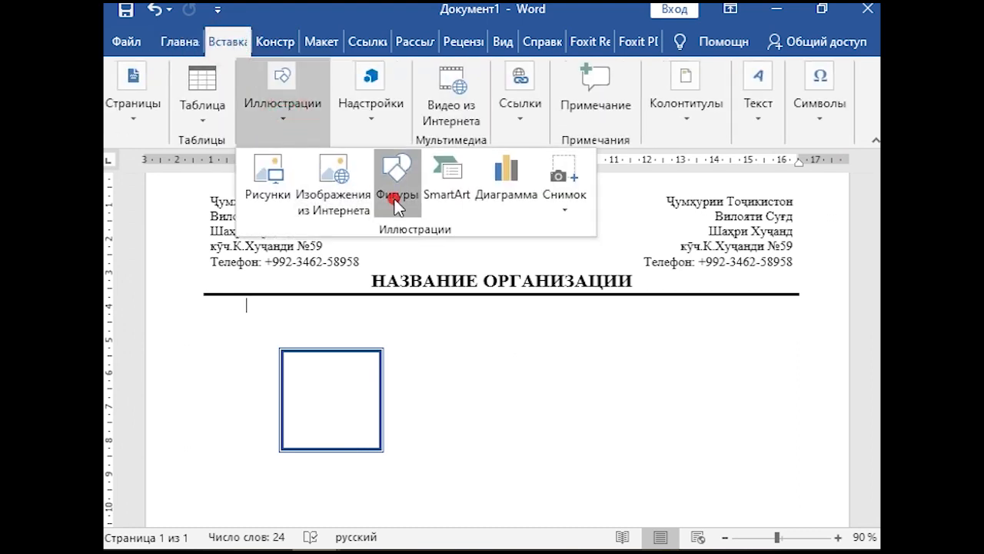
left_click(466, 252)
left_click_drag(409, 357, 516, 444)
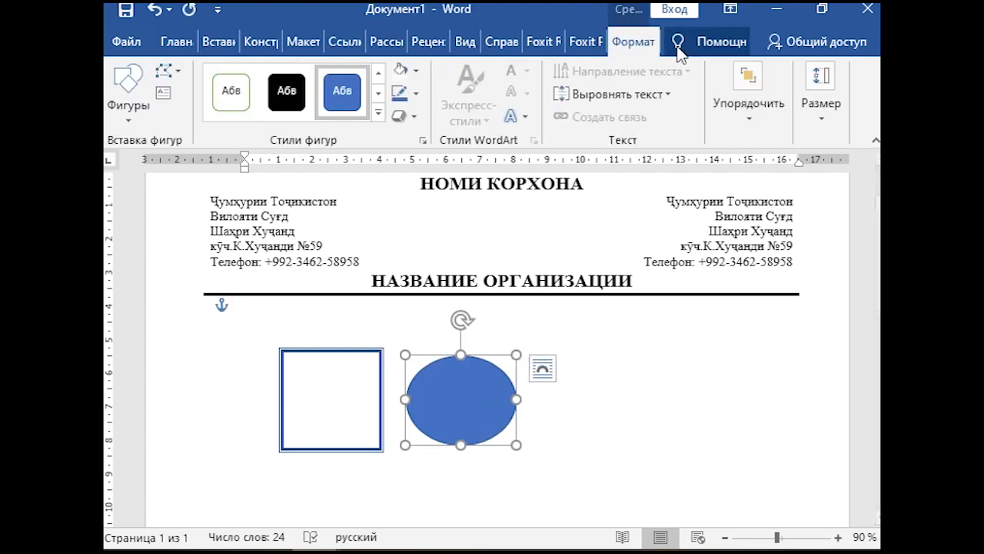
Step: Set the ellipse's height and width to 3 cm each and move it against the square's right edge
left_click(821, 101)
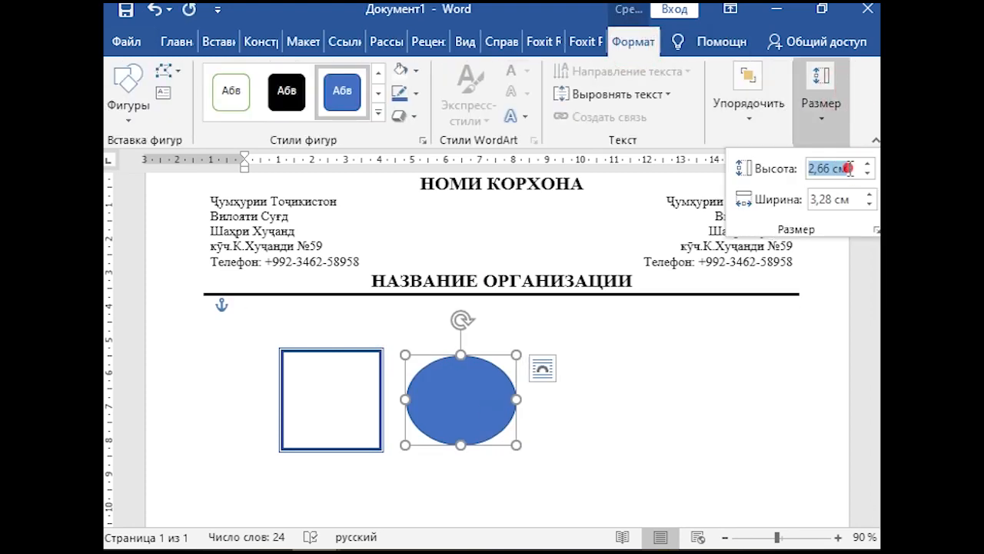
type("3")
left_click(855, 199)
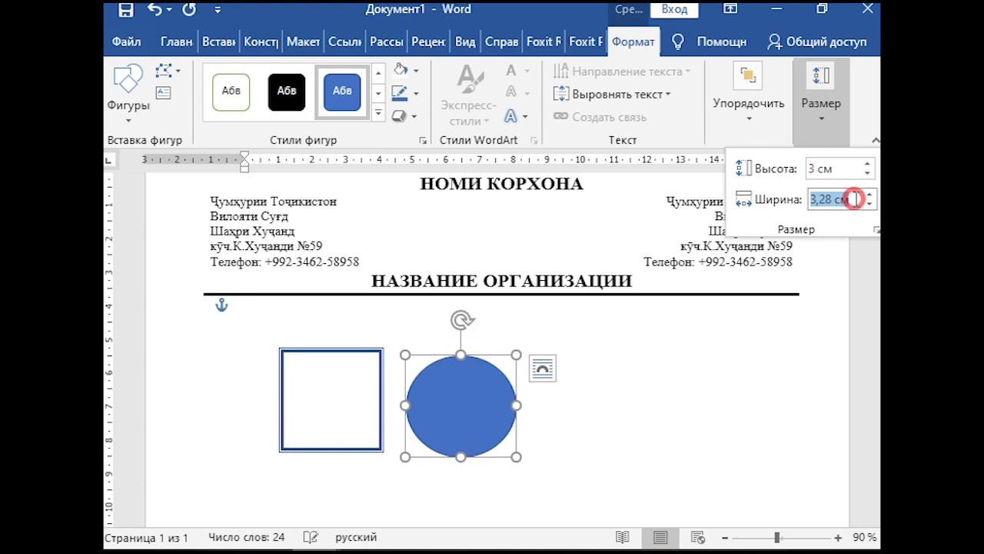
key("Return")
left_click_drag(472, 406, 448, 400)
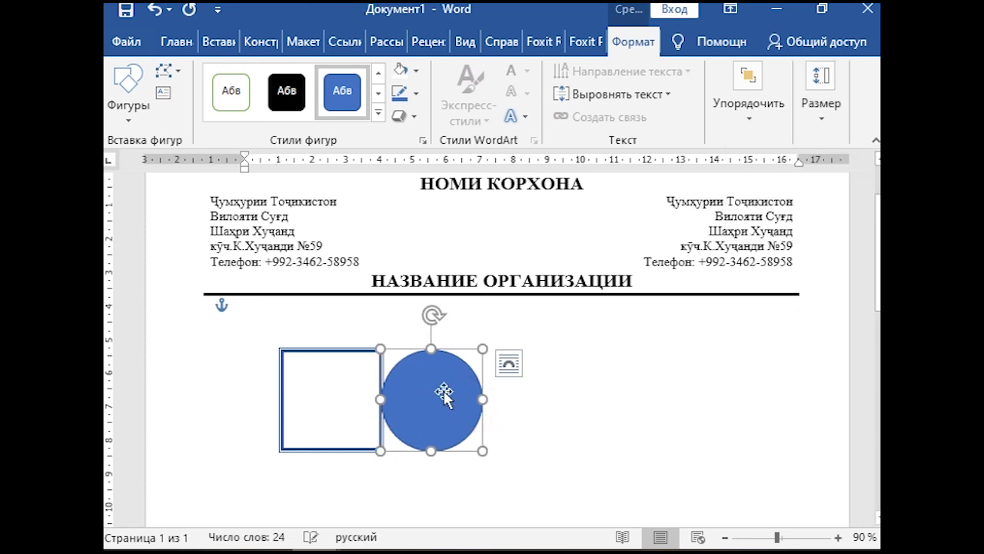
Step: Fill the circle with white and colour its outline red
left_click(416, 71)
left_click(399, 115)
left_click(407, 94)
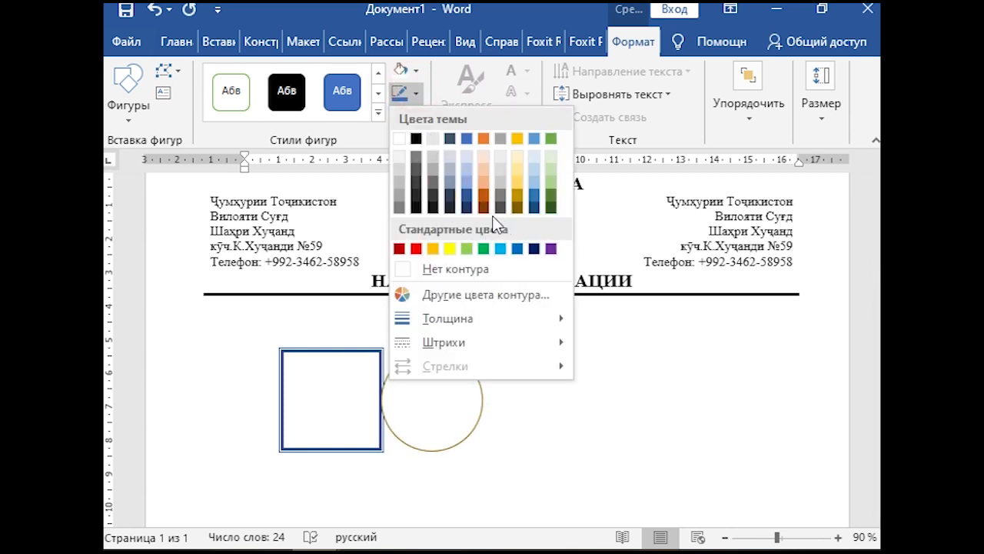
left_click(416, 249)
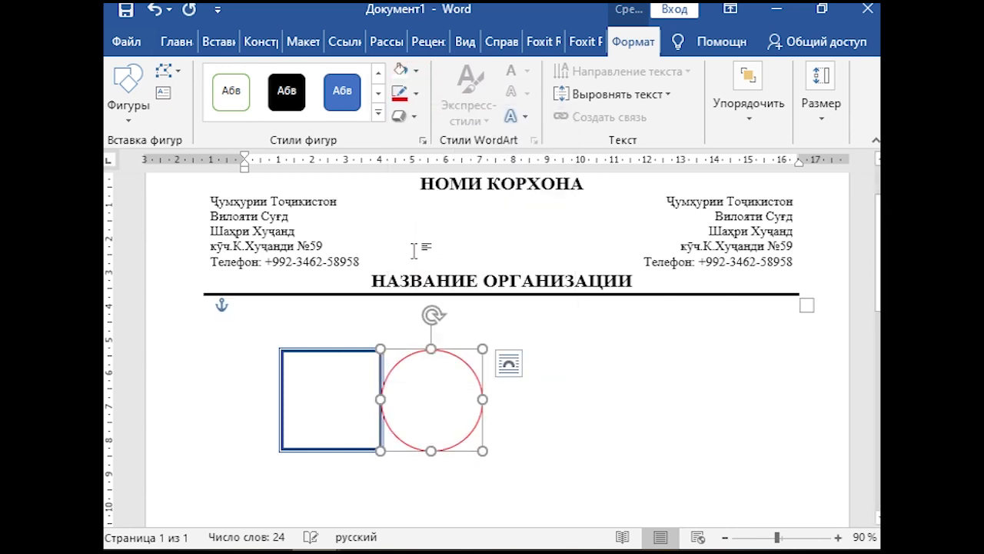
Step: Change the circle's outline to a compound line with a thin outer and a thick inner stroke
left_click(416, 94)
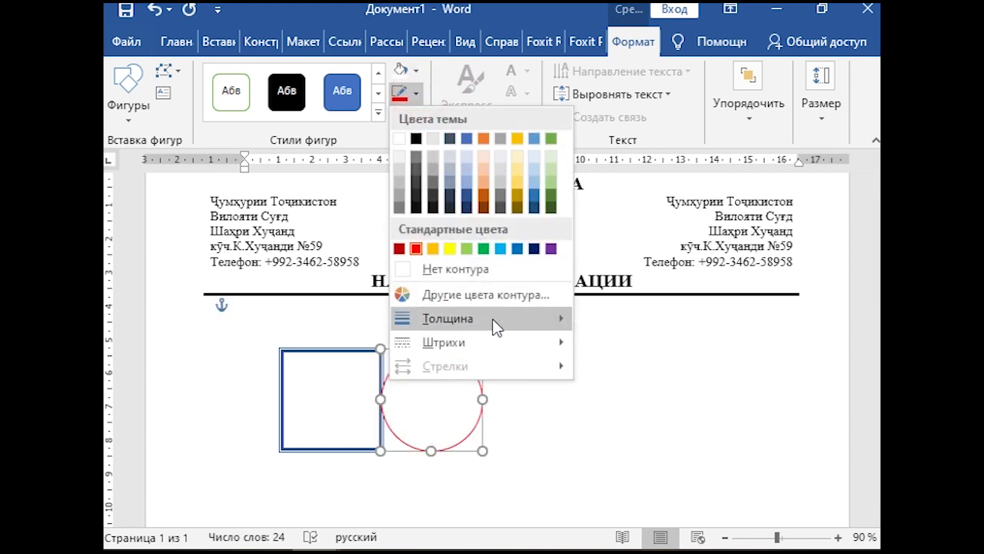
mouse_move(494, 321)
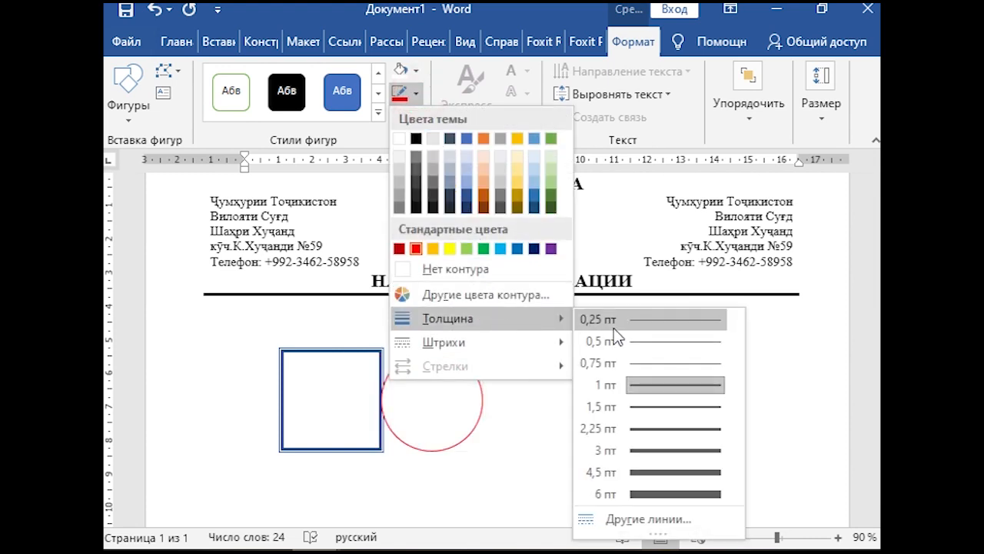
left_click(639, 518)
left_click(845, 450)
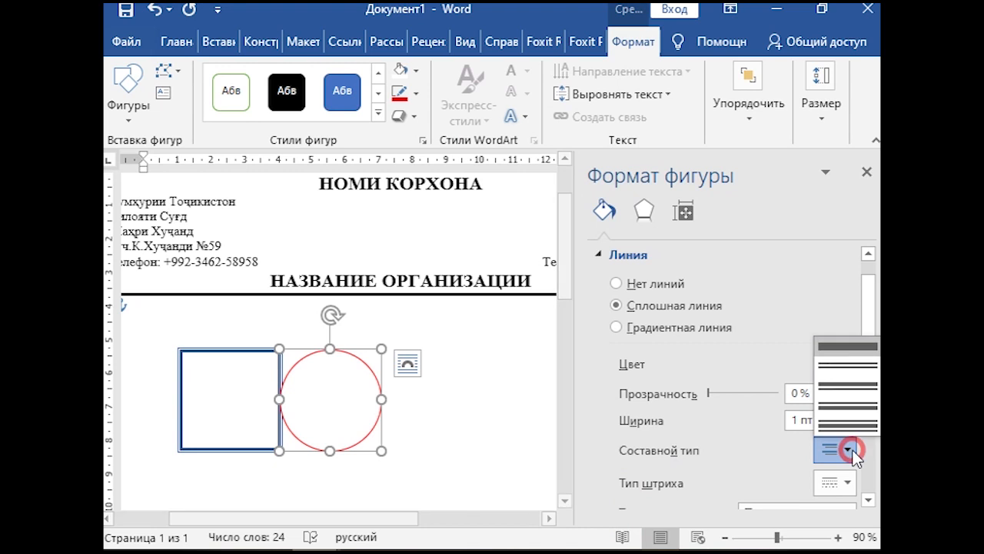
left_click(855, 408)
left_click_drag(867, 308, 879, 381)
scroll(878, 381, "down", 3)
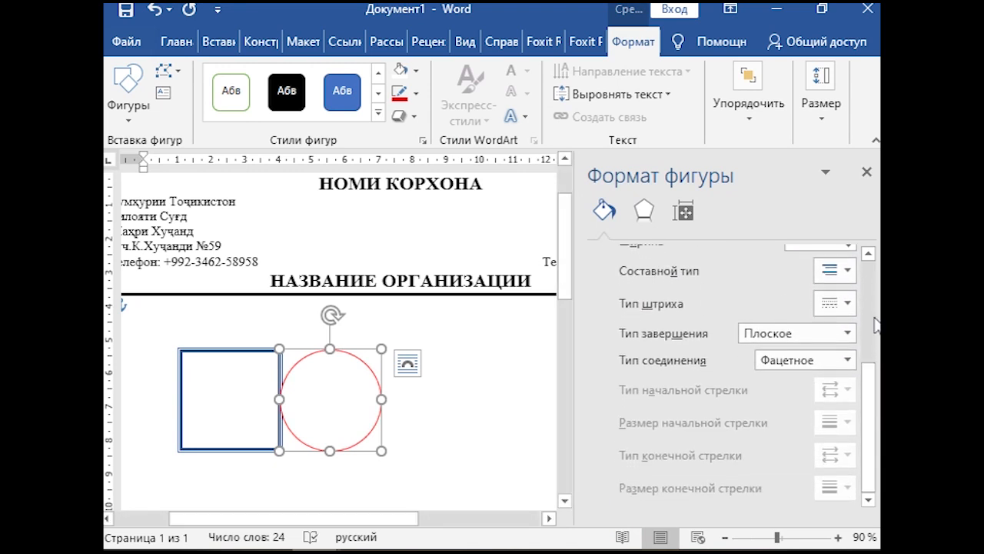
left_click(866, 172)
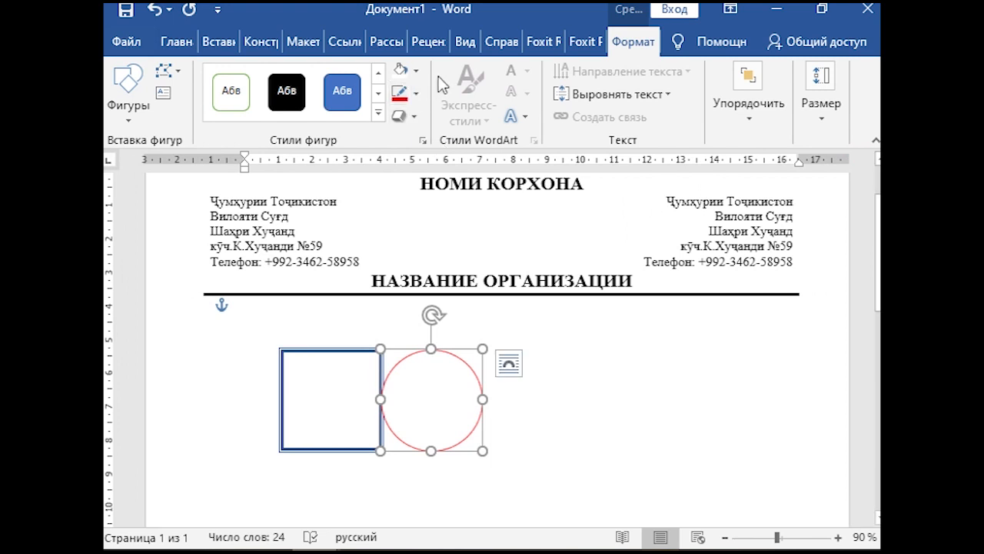
Step: Set the circle's outline thickness to 4.5 pt
left_click(416, 95)
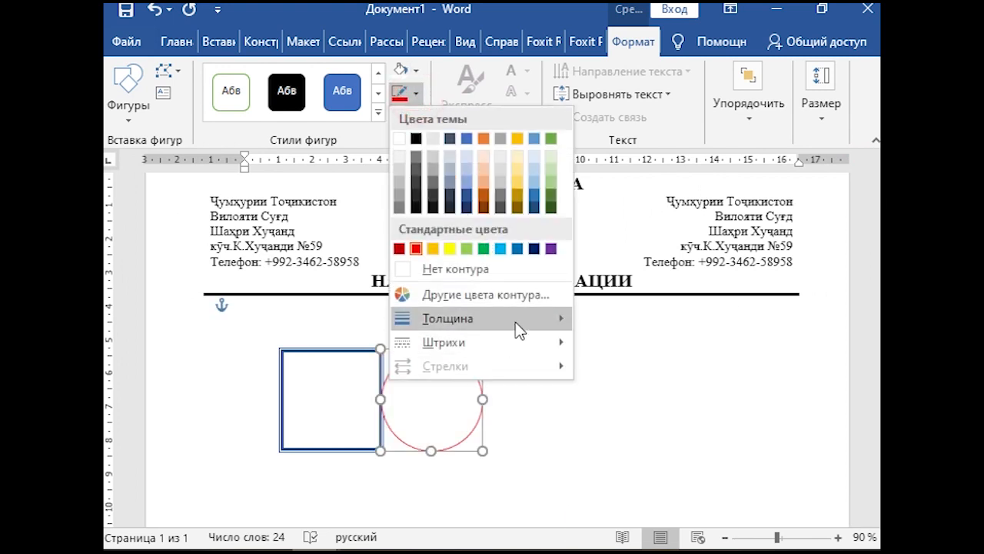
mouse_move(515, 321)
left_click(666, 472)
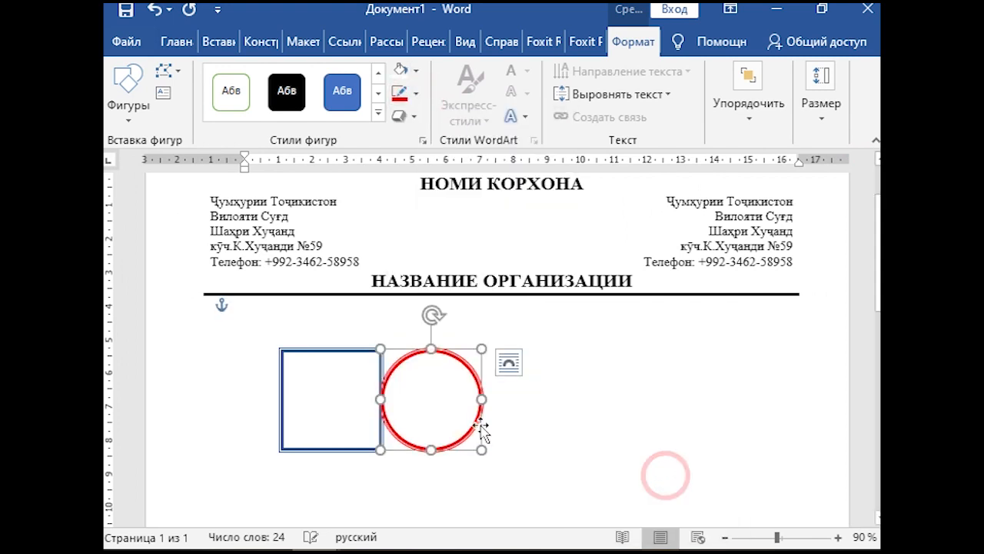
Step: Move the circle exactly onto the square and group the two shapes into one object
left_click_drag(451, 368, 362, 368)
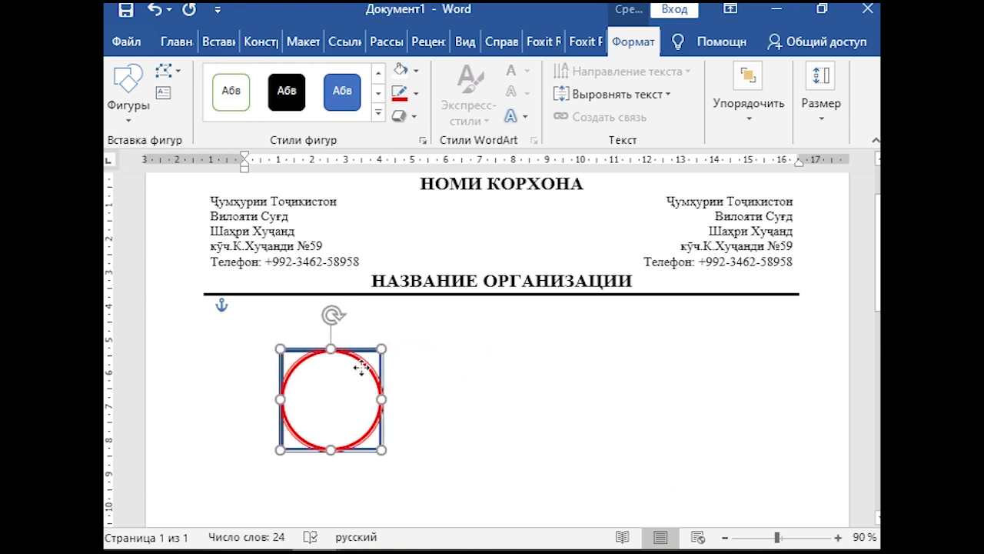
left_click(492, 362)
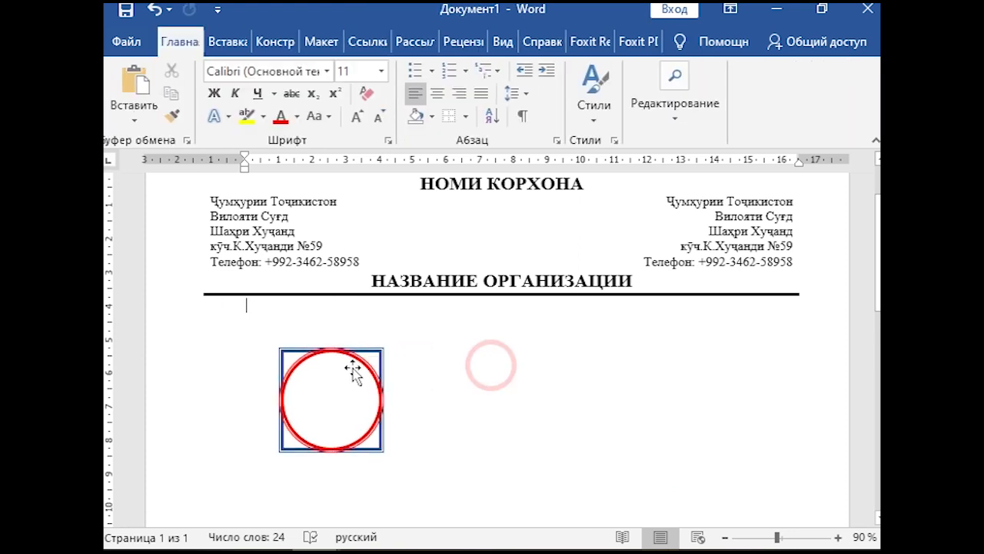
left_click(383, 356)
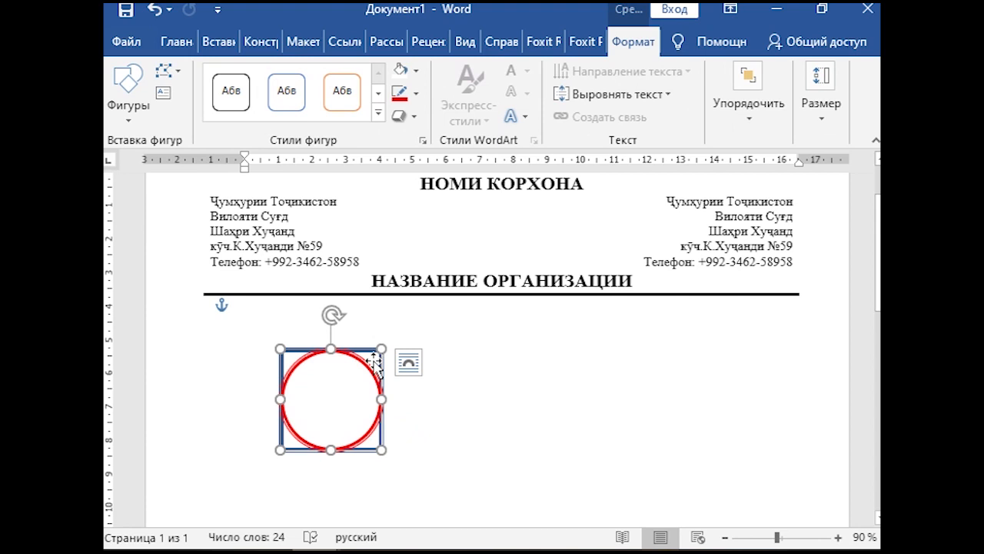
left_click(367, 366)
right_click(367, 367)
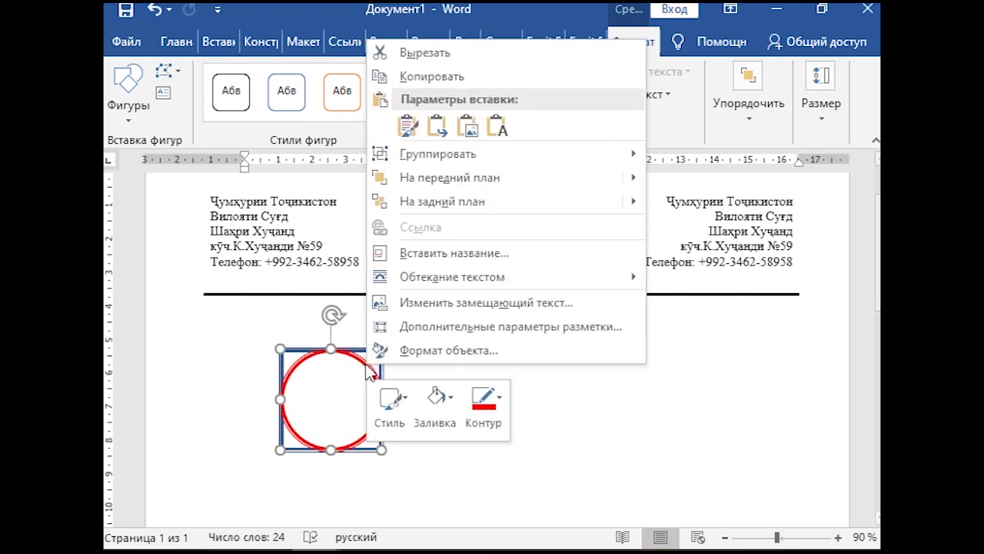
left_click(725, 151)
left_click(627, 396)
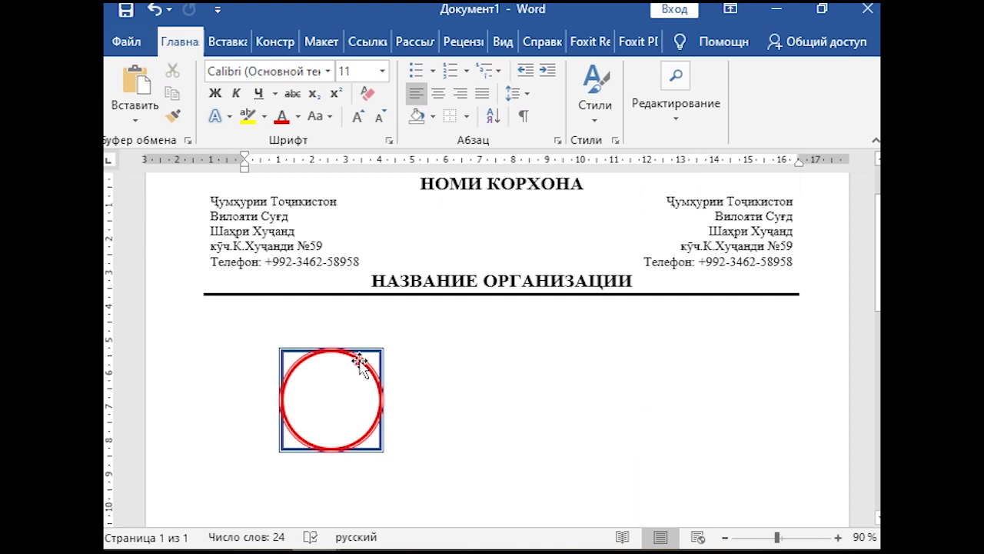
Step: Shrink the grouped emblem and place it centred between the two address blocks, under the heading НОМИ КОРХОНА
left_click_drag(359, 363, 646, 387)
mouse_move(681, 483)
left_mouse_down()
mouse_move(689, 541)
mouse_move(705, 508)
mouse_move(687, 488)
left_mouse_up()
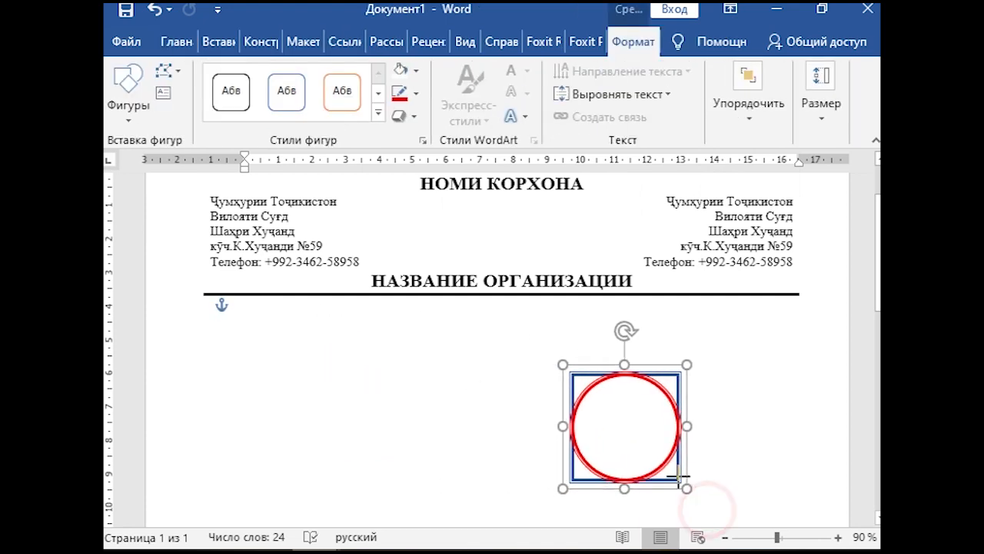
left_click_drag(667, 408, 529, 234)
left_click_drag(550, 317, 503, 268)
left_click_drag(493, 222, 525, 227)
left_click(588, 408)
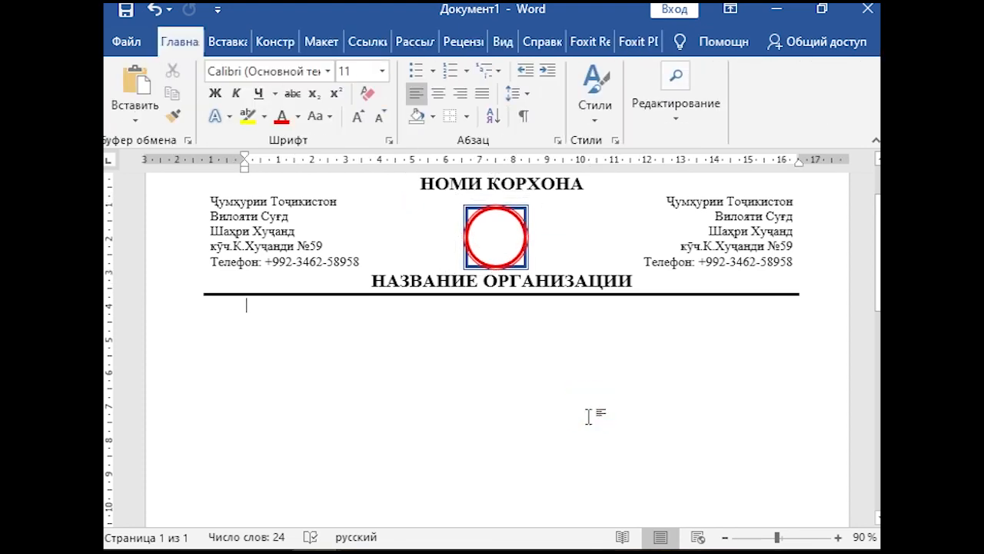